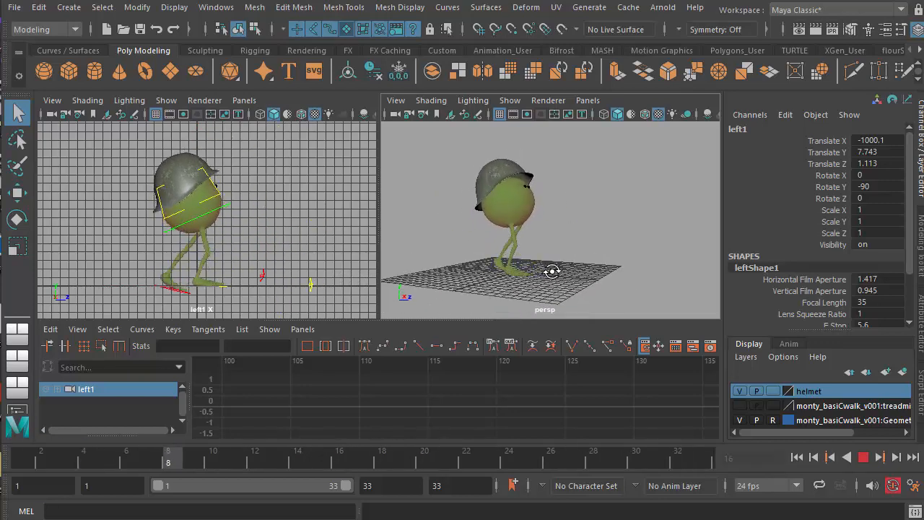
# Enlarge the perspective view and examine the playing walk animation of the helmeted character from several angles.
pyautogui.press('space')
pyautogui.keyDown('alt'); pyautogui.moveTo(444, 345); pyautogui.dragTo(492, 353); pyautogui.keyUp('alt')
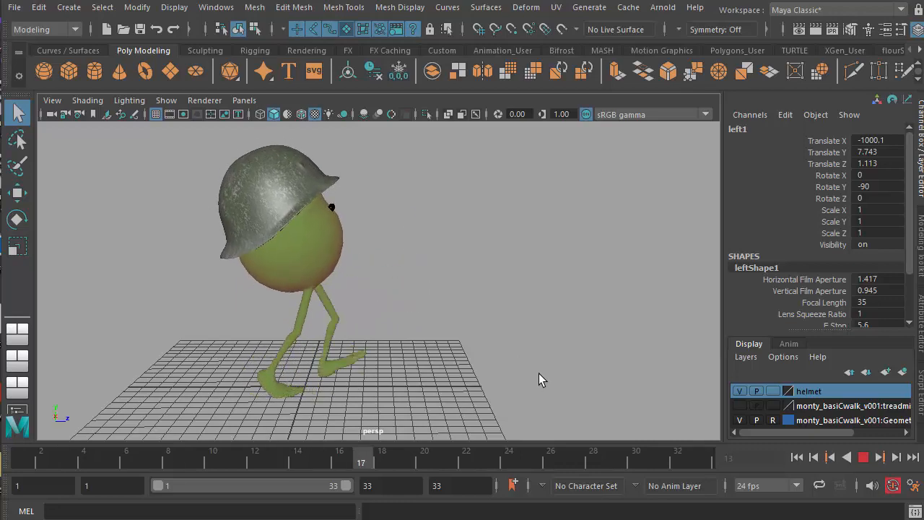
pyautogui.keyDown('alt'); pyautogui.moveTo(499, 335); pyautogui.dragTo(456, 330); pyautogui.keyUp('alt')
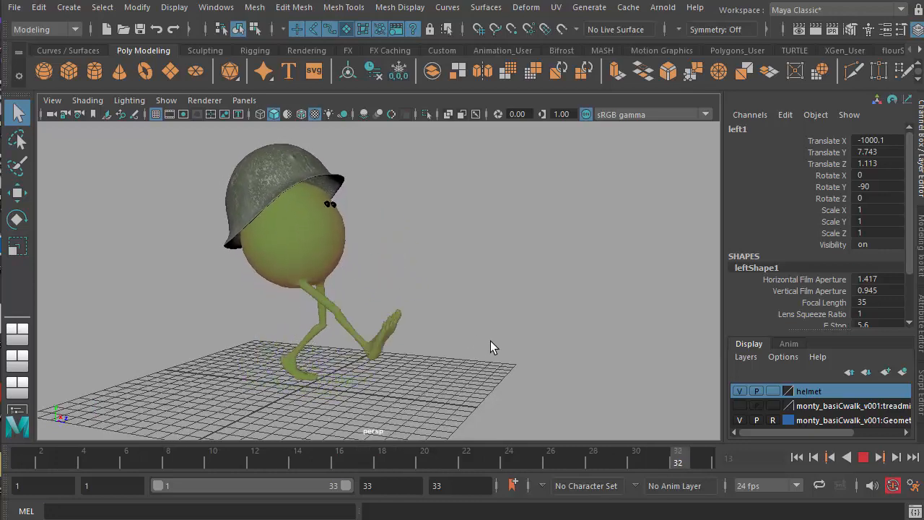
pyautogui.moveTo(416, 306)
pyautogui.keyDown('alt'); pyautogui.mouseDown()
pyautogui.moveTo(456, 322)
pyautogui.moveTo(410, 318)
pyautogui.mouseUp(); pyautogui.keyUp('alt')
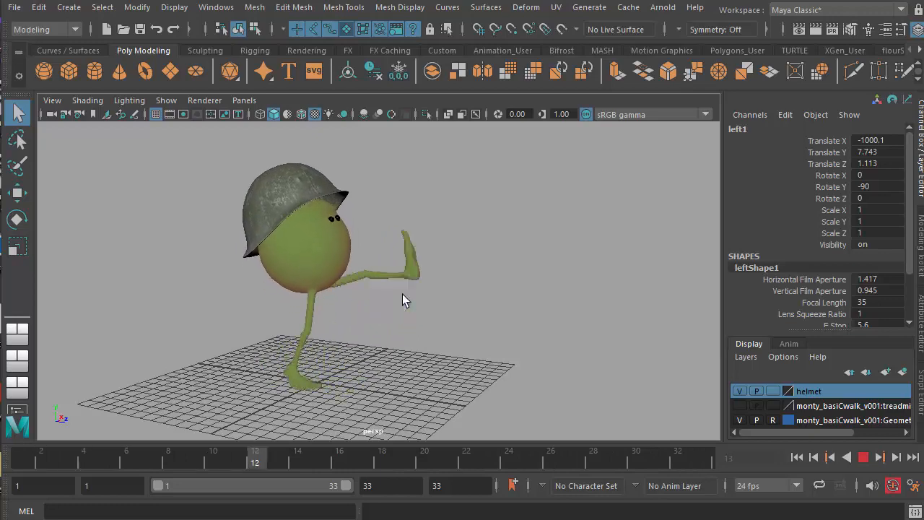
pyautogui.keyDown('alt'); pyautogui.moveTo(402, 294); pyautogui.dragTo(414, 296); pyautogui.keyUp('alt')
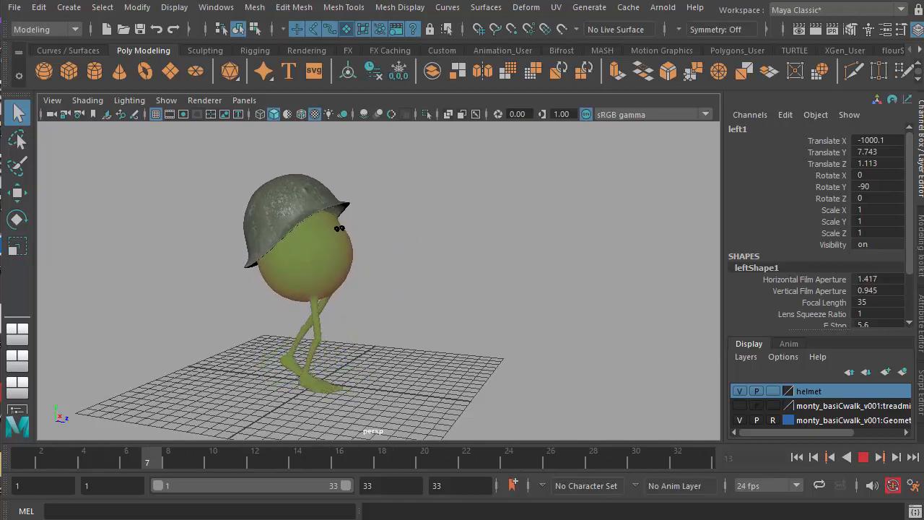
pyautogui.click(863, 457)
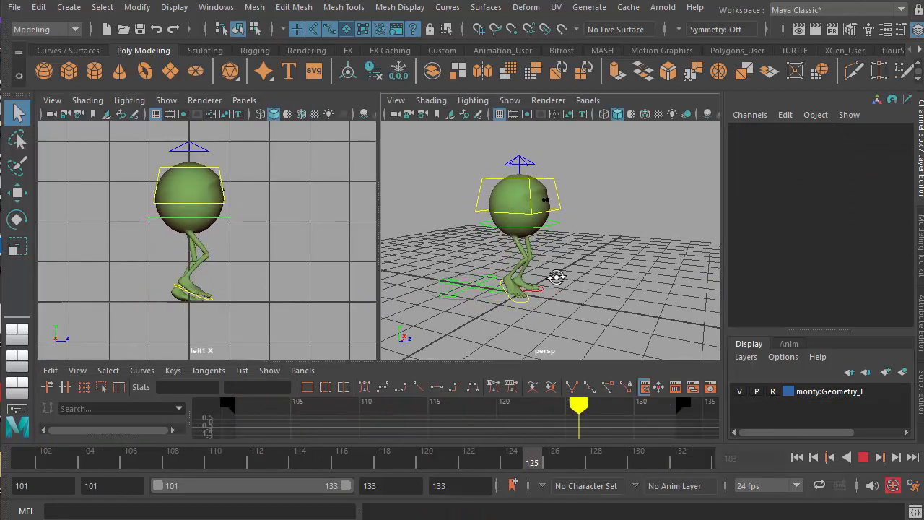
# Play back the basic walk cycle and examine the character's stride from several angles in the perspective view.
pyautogui.keyDown('alt'); pyautogui.moveTo(553, 274); pyautogui.dragTo(633, 319); pyautogui.keyUp('alt')
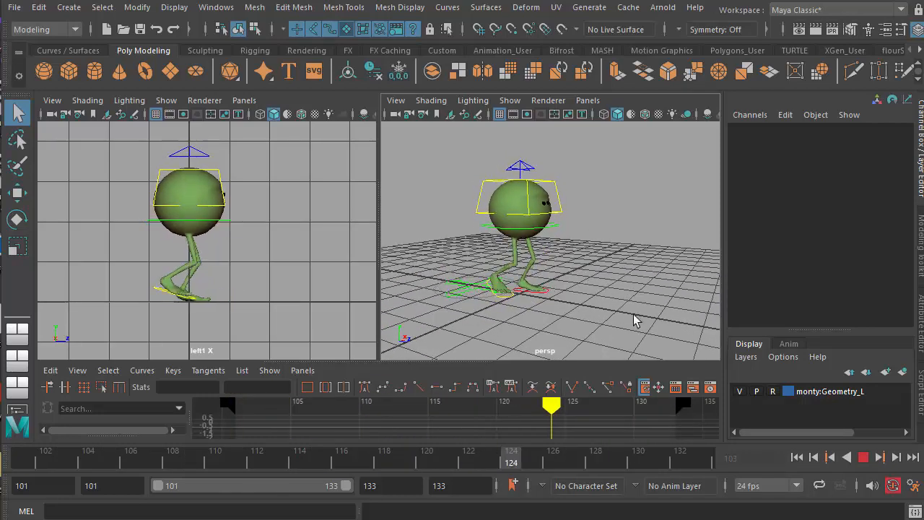
pyautogui.click(863, 457)
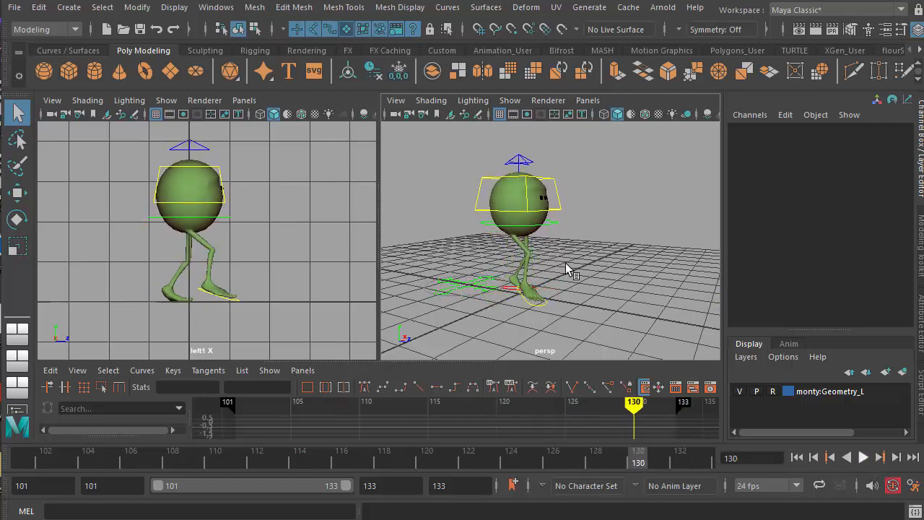
pyautogui.keyDown('alt'); pyautogui.moveTo(579, 275); pyautogui.dragTo(573, 307); pyautogui.keyUp('alt')
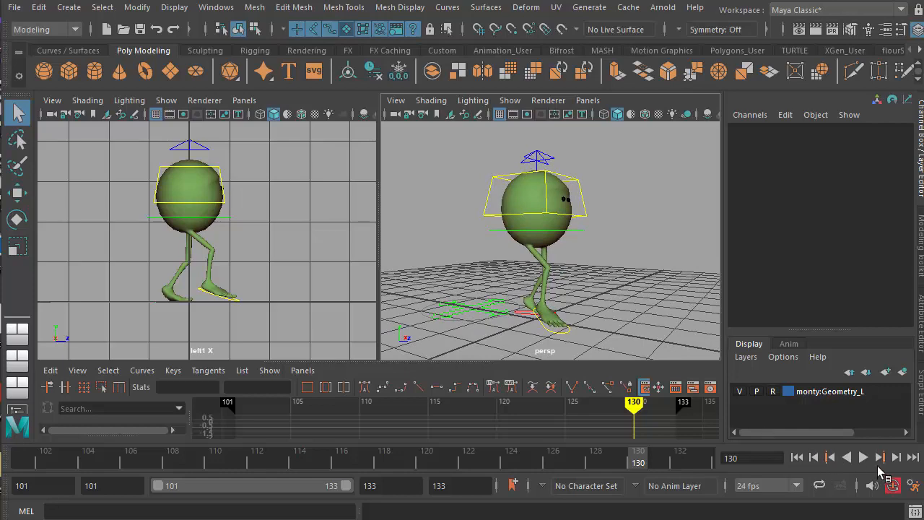
pyautogui.click(863, 458)
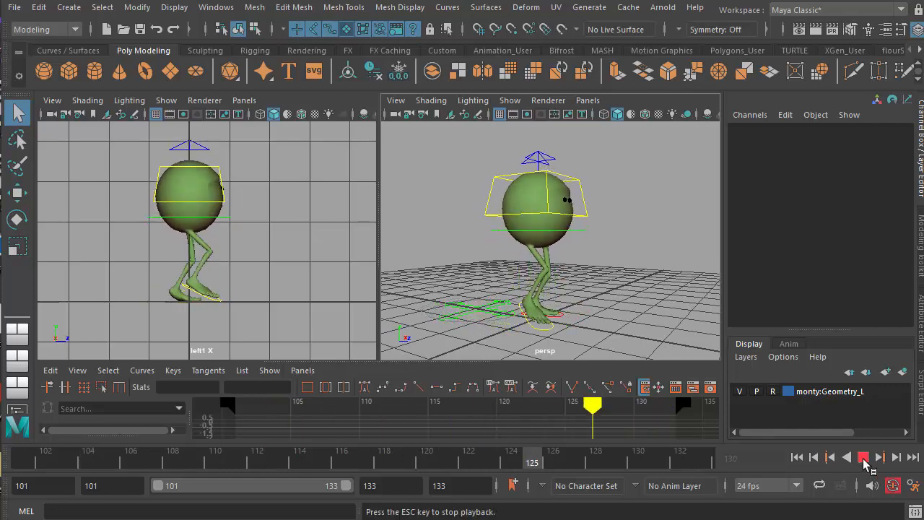
pyautogui.click(863, 458)
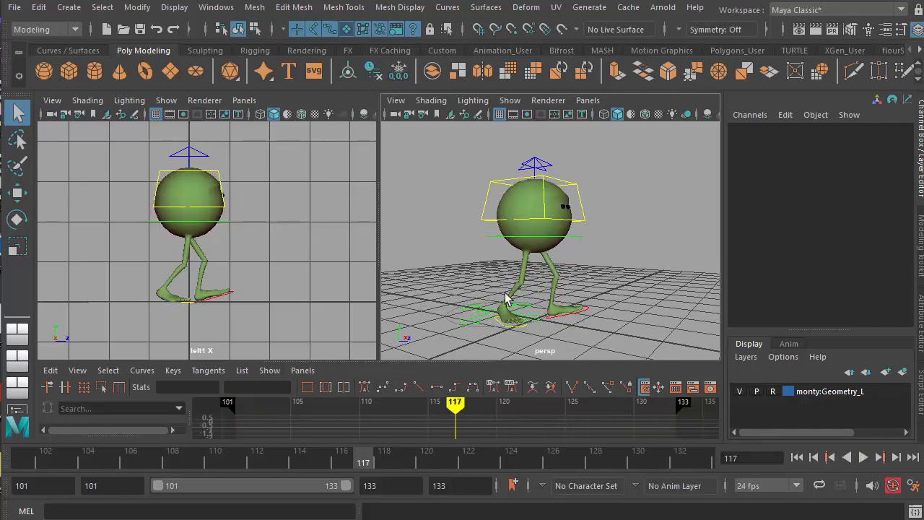
pyautogui.hotkey('alt', 'v')
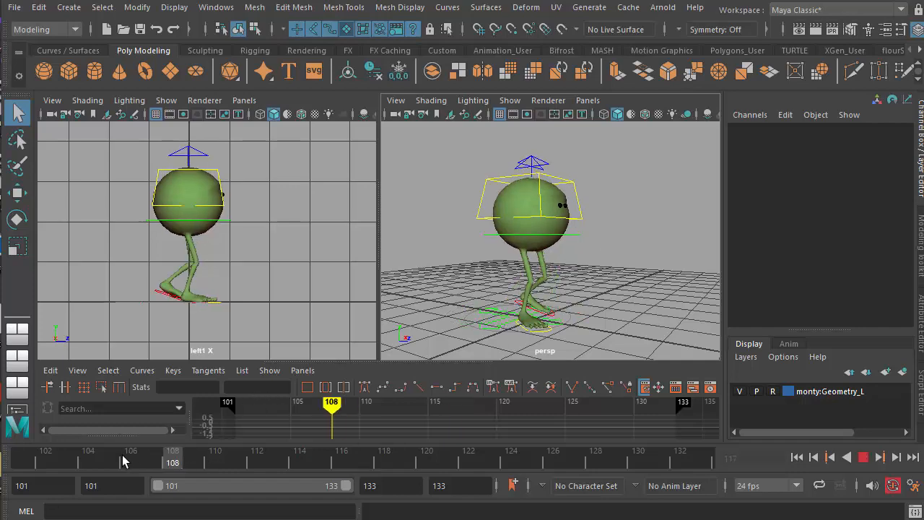
pyautogui.keyDown('alt'); pyautogui.moveTo(534, 214); pyautogui.dragTo(546, 208); pyautogui.keyUp('alt')
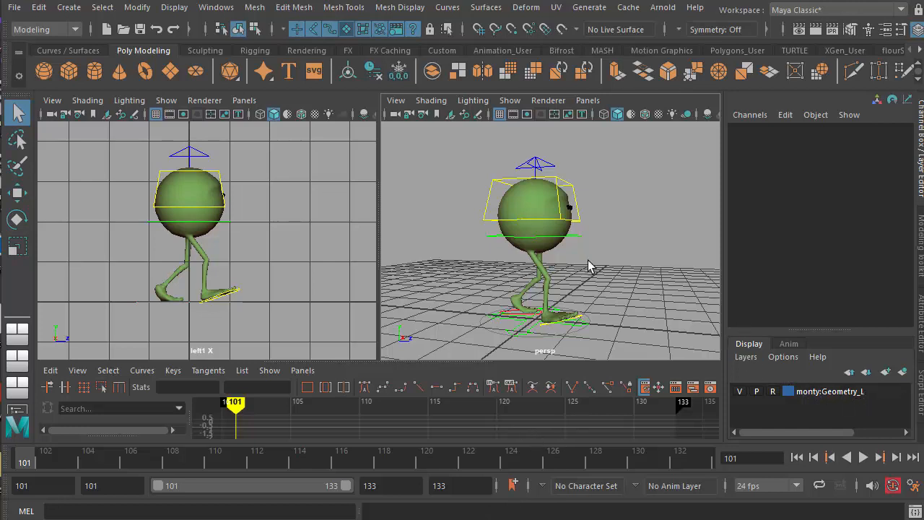
pyautogui.keyDown('alt'); pyautogui.moveTo(588, 261); pyautogui.dragTo(582, 262); pyautogui.keyUp('alt')
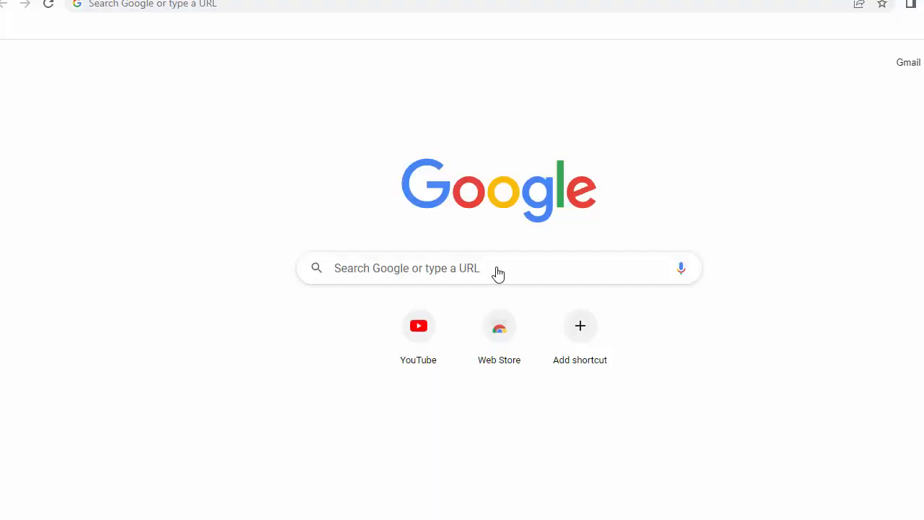
# Switch to the web browser and search Google for images of "soldier goose step".
pyautogui.click(455, 274)
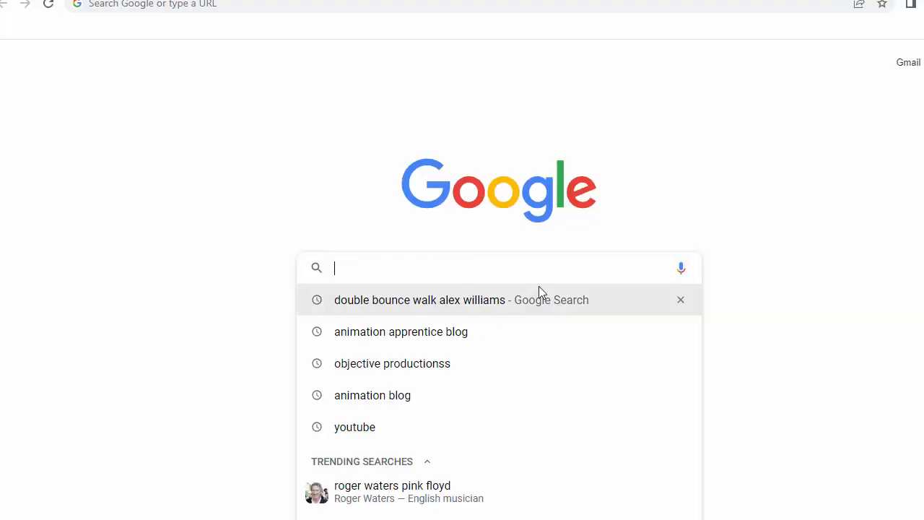
pyautogui.write('soldier ')
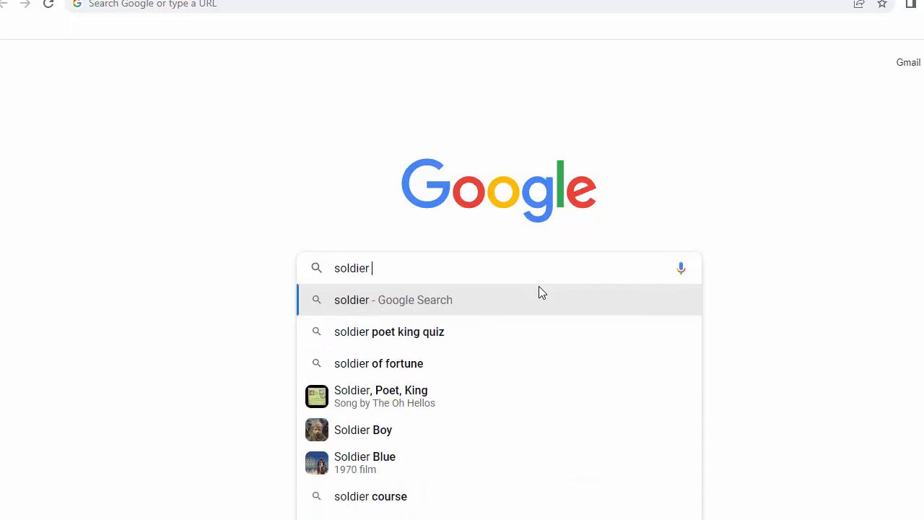
pyautogui.write('goose step')
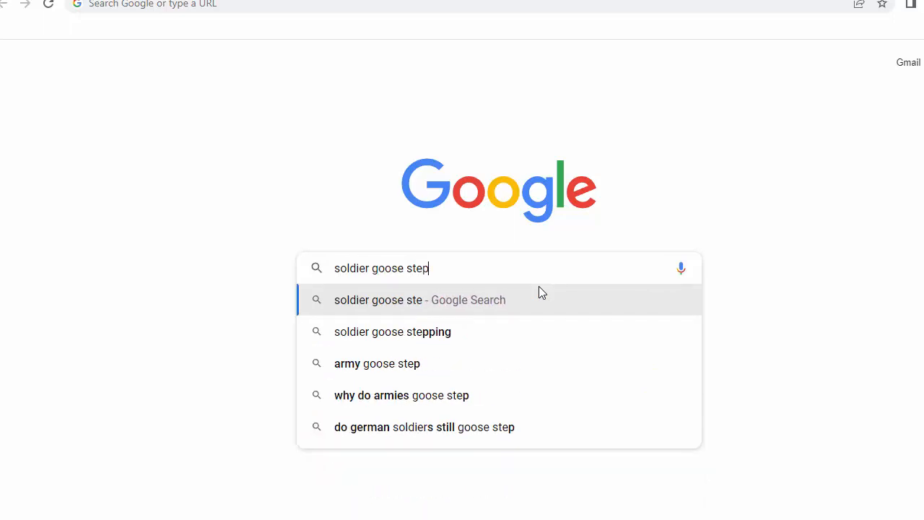
pyautogui.press('Return')
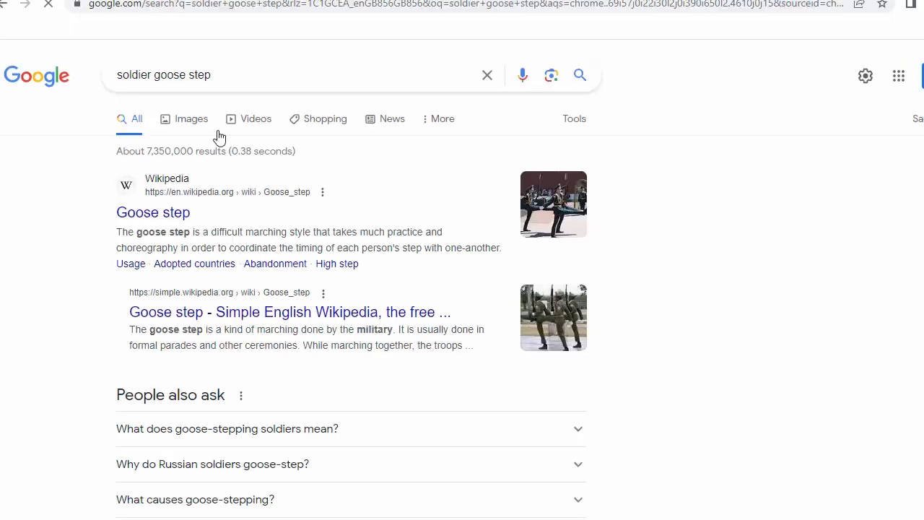
pyautogui.click(200, 119)
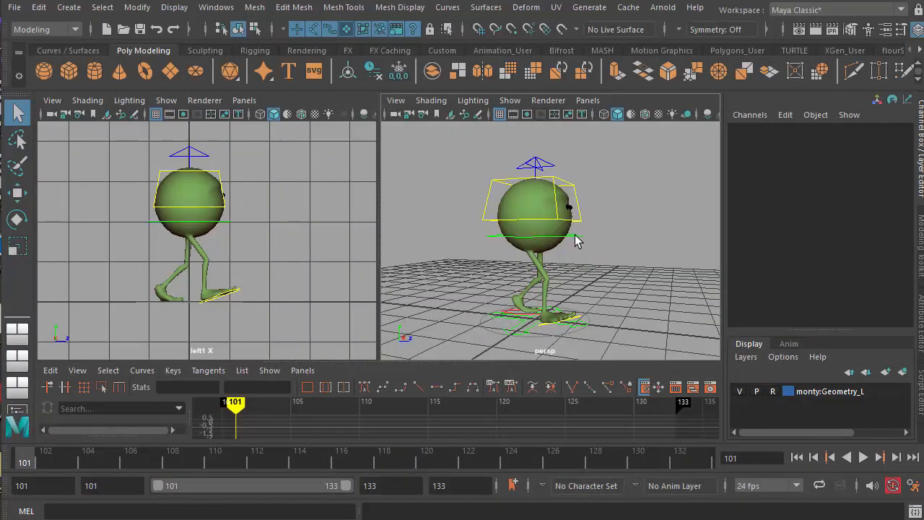
# In Maya, lean the body backward at frame 101 by rotating the root control to a Rotate X of -11.658.
pyautogui.click(578, 245)
pyautogui.moveTo(55, 454); pyautogui.dragTo(25, 454)
pyautogui.press('e')
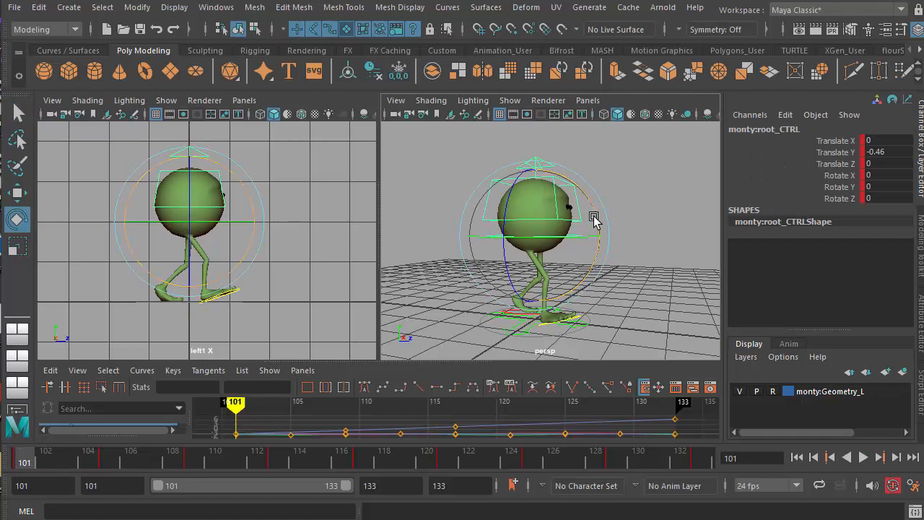
pyautogui.moveTo(593, 211); pyautogui.dragTo(590, 205)
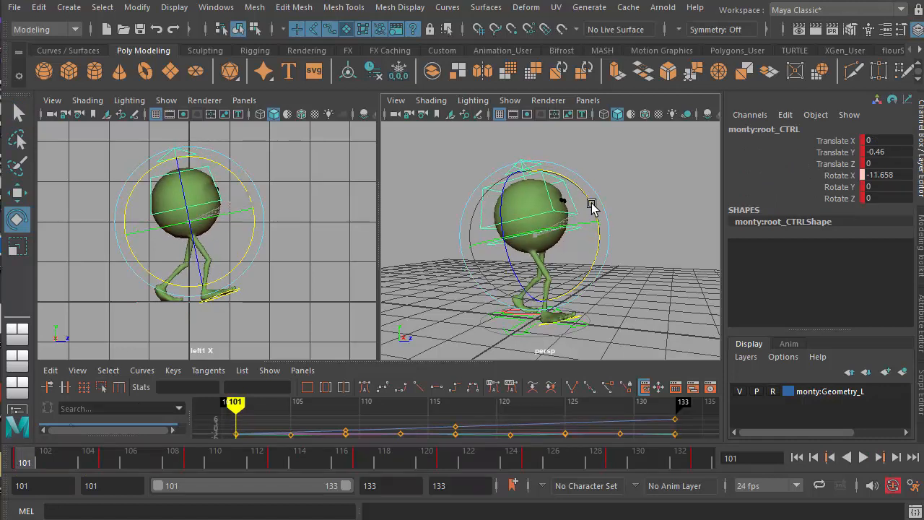
pyautogui.click(477, 345)
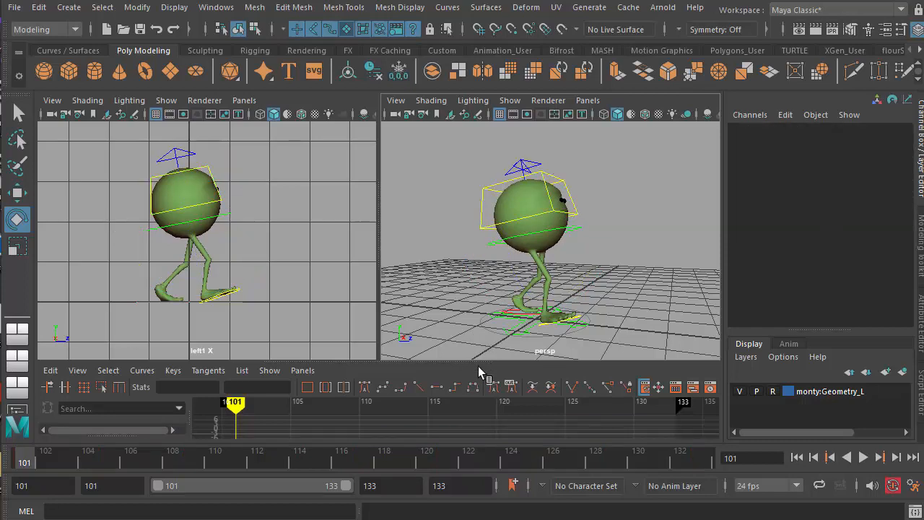
# Lower all of the root control's Rotate X keys after frame 101 to -11.658 in the Graph Editor and play back the walk.
pyautogui.moveTo(480, 361); pyautogui.dragTo(483, 331)
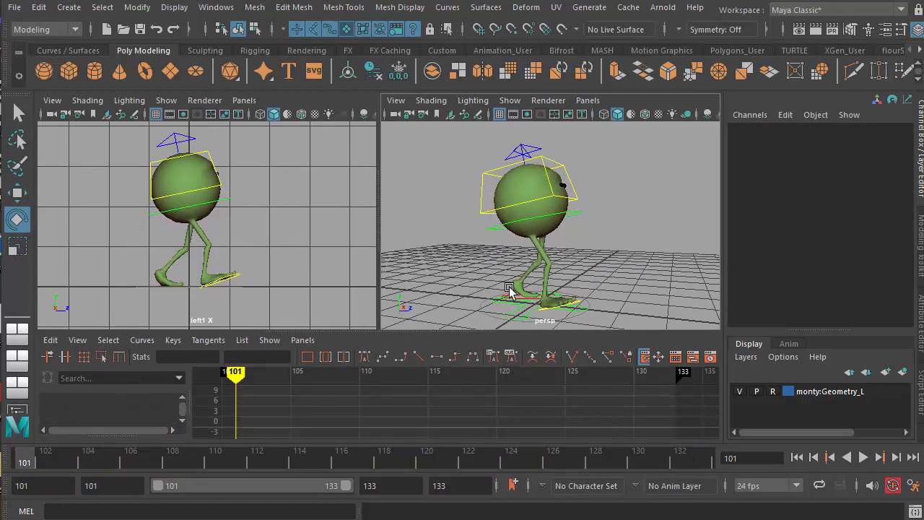
pyautogui.click(498, 244)
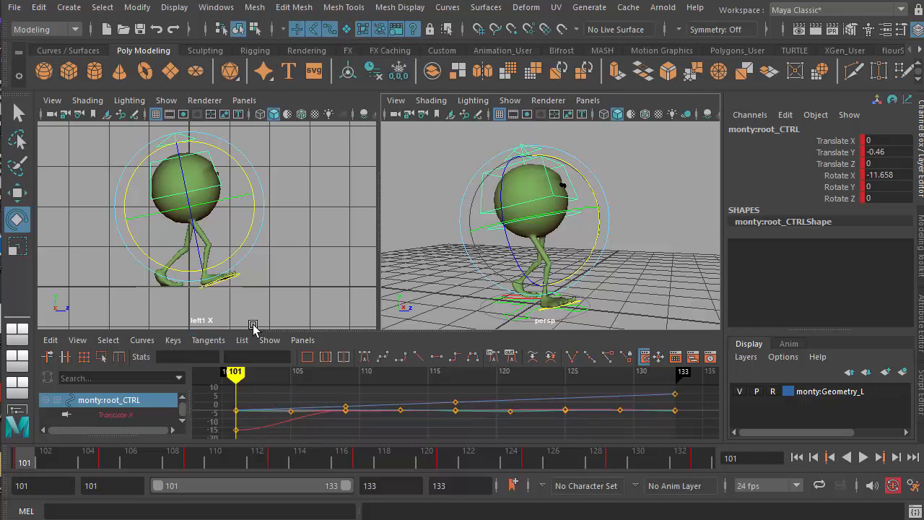
pyautogui.moveTo(254, 330); pyautogui.dragTo(239, 306)
pyautogui.scroll(-1, 181, 391)
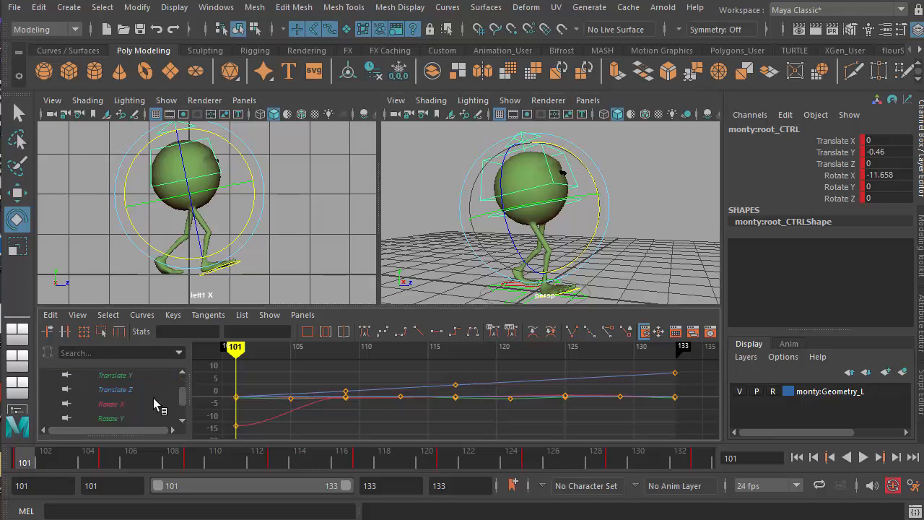
pyautogui.click(154, 403)
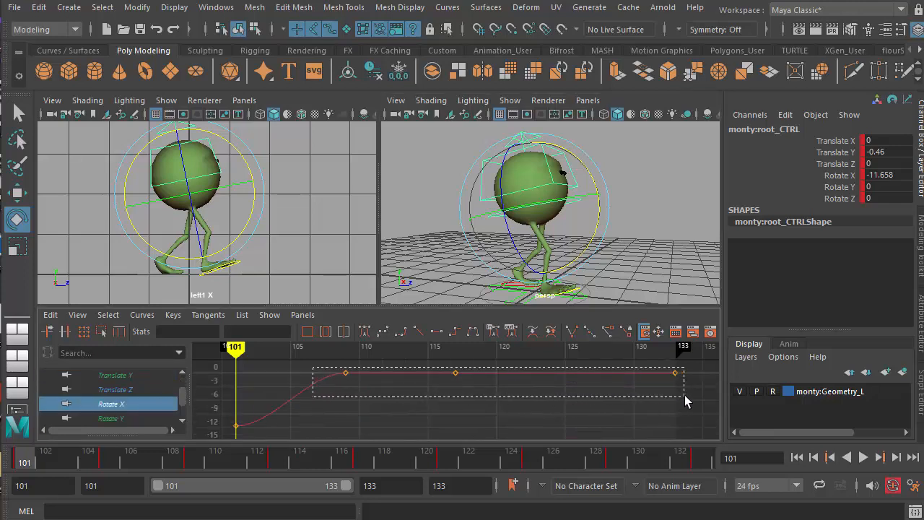
pyautogui.moveTo(684, 401); pyautogui.dragTo(688, 401)
pyautogui.moveTo(688, 401); pyautogui.dragTo(693, 450, button='middle')
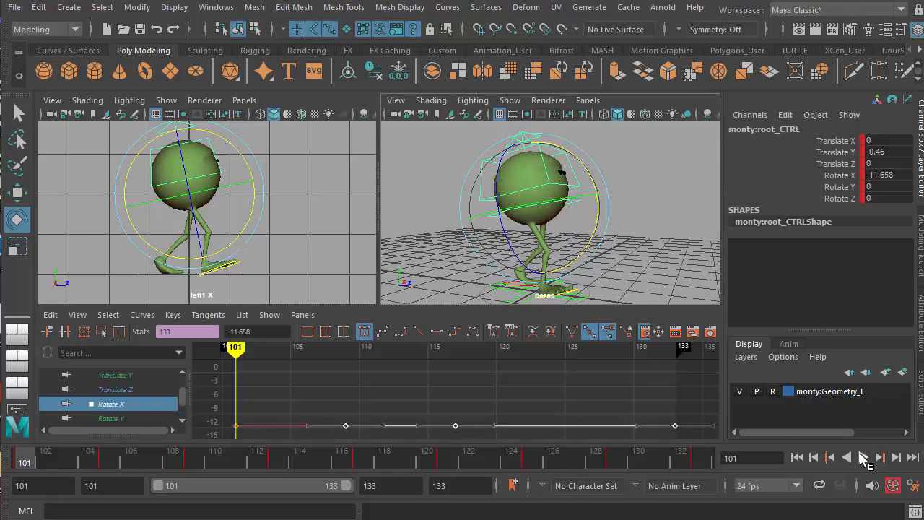
pyautogui.click(863, 457)
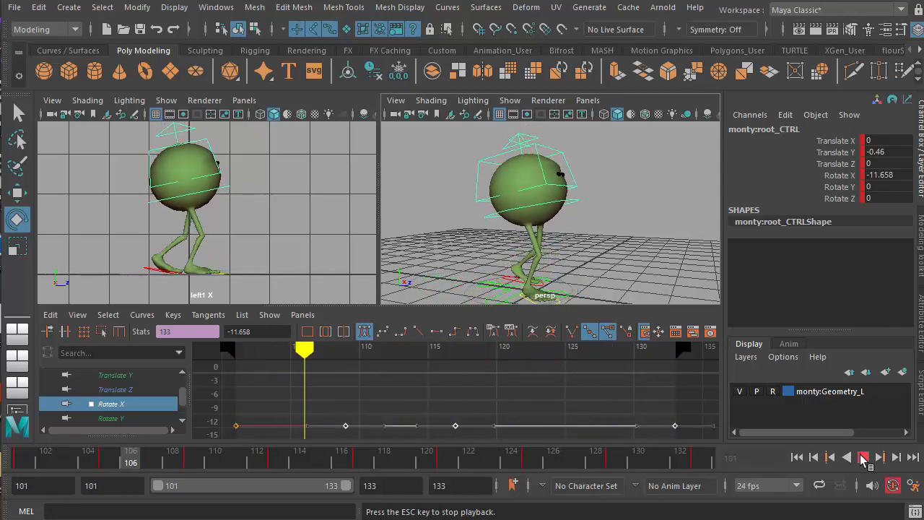
pyautogui.click(862, 456)
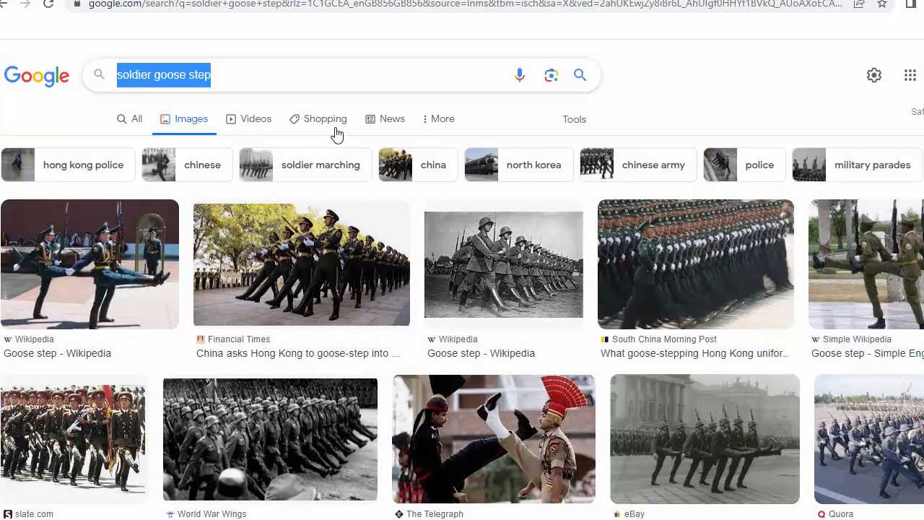
# Switch to the web browser, search Google for TurboSquid and open the TurboSquid 3D model store.
pyautogui.write('trubosql')
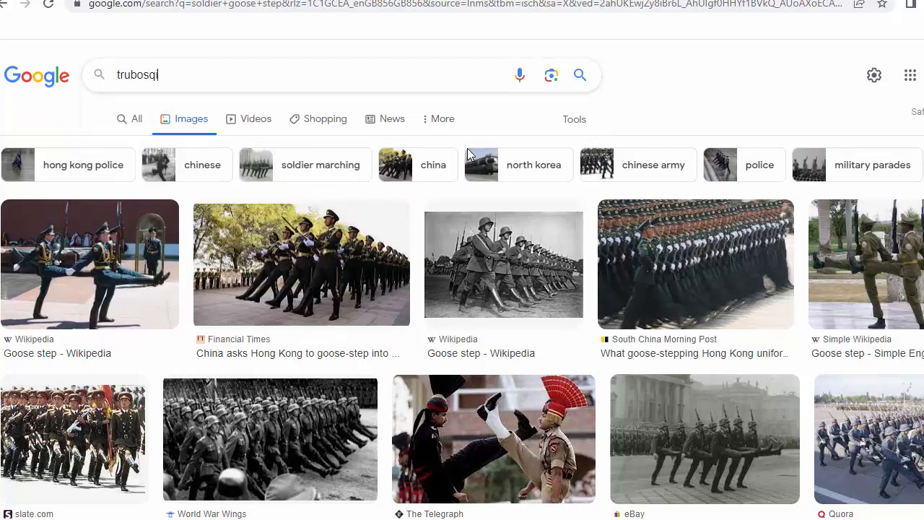
pyautogui.press('Return')
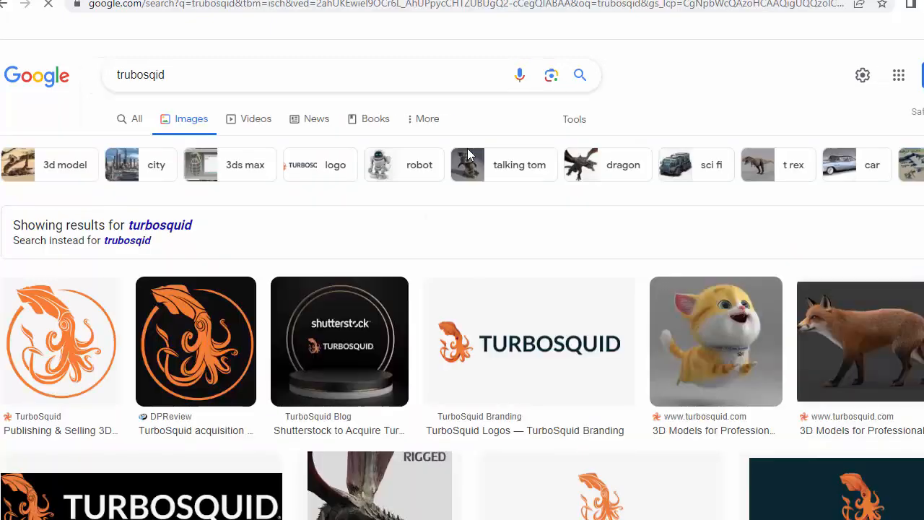
pyautogui.click(137, 120)
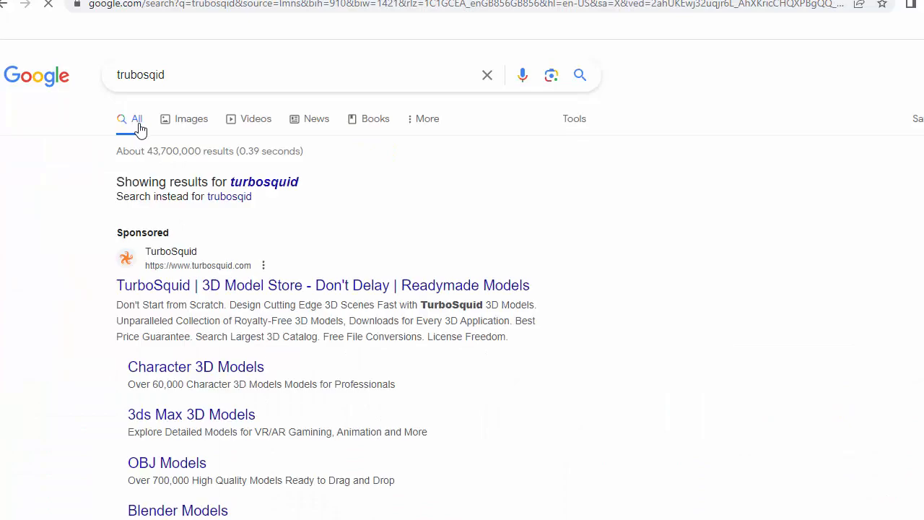
pyautogui.click(224, 286)
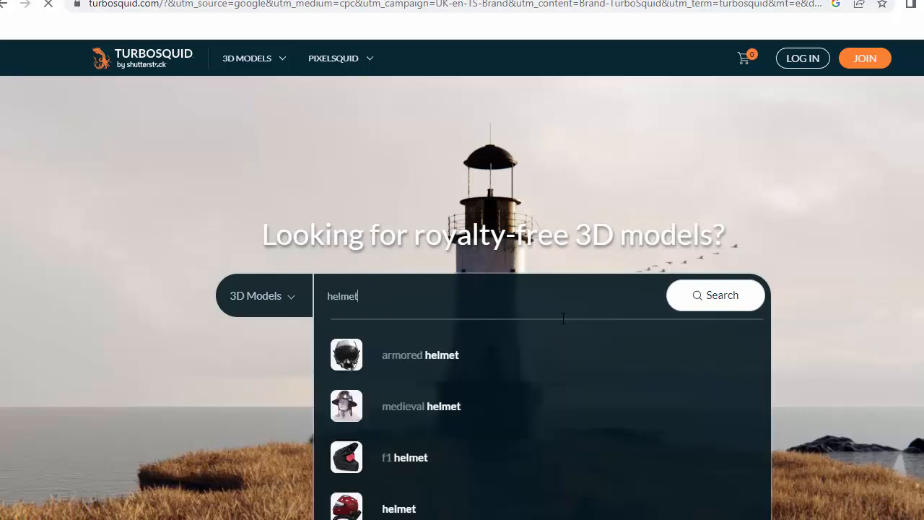
# Search TurboSquid's 3D models for "helmet" and sort the results with the lowest price first.
pyautogui.press('Return')
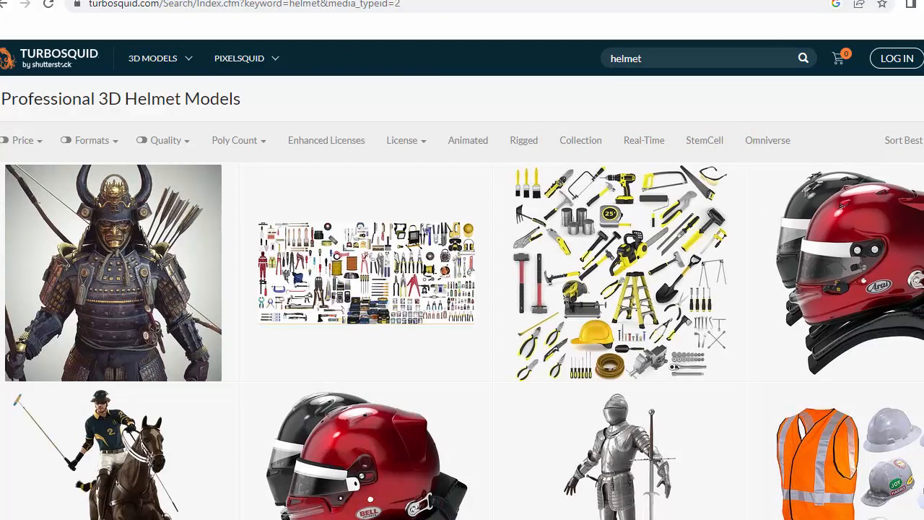
pyautogui.moveTo(903, 140)
pyautogui.click(867, 192)
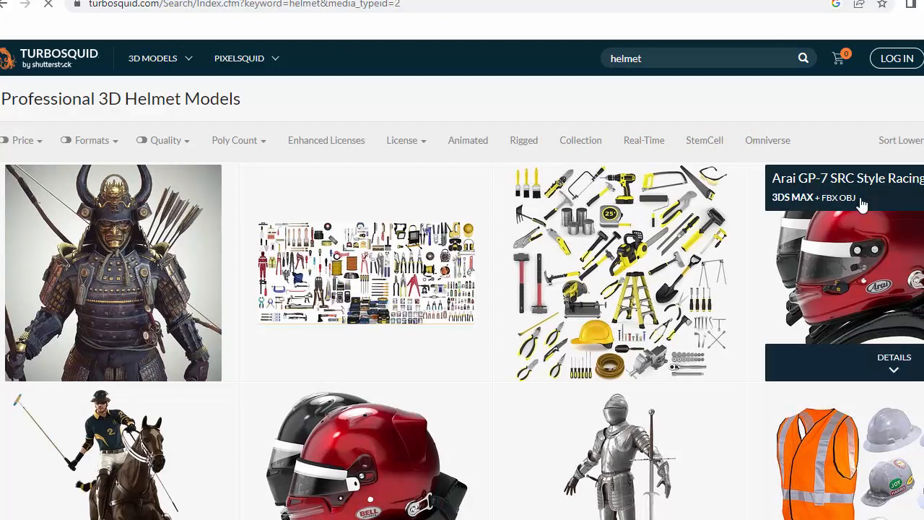
pyautogui.scroll(-1, 518, 227)
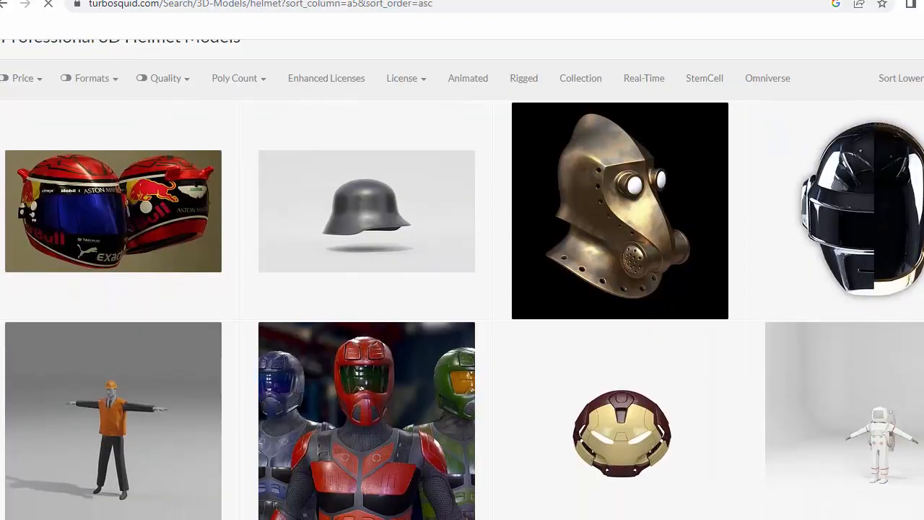
# Look through the cheapest helmet models in the search results for one that suits a soldier.
pyautogui.moveTo(386, 253)
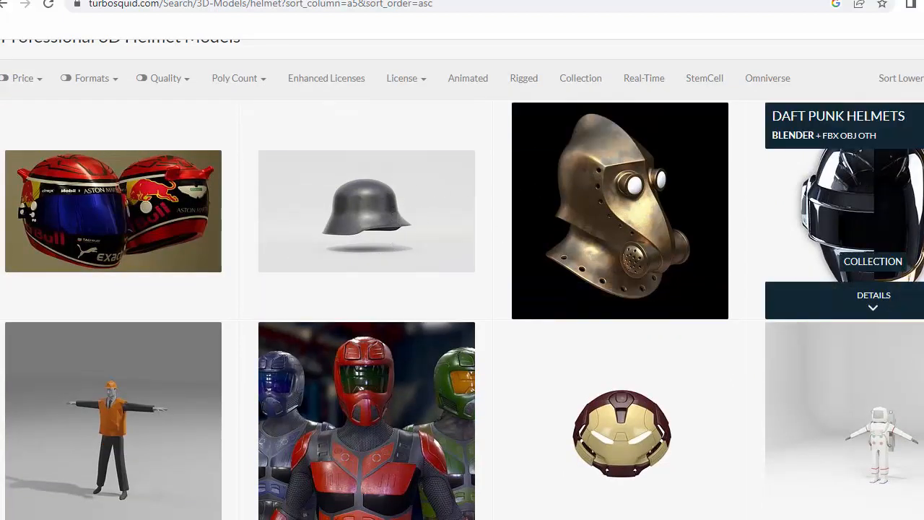
pyautogui.scroll(-7, 844, 217)
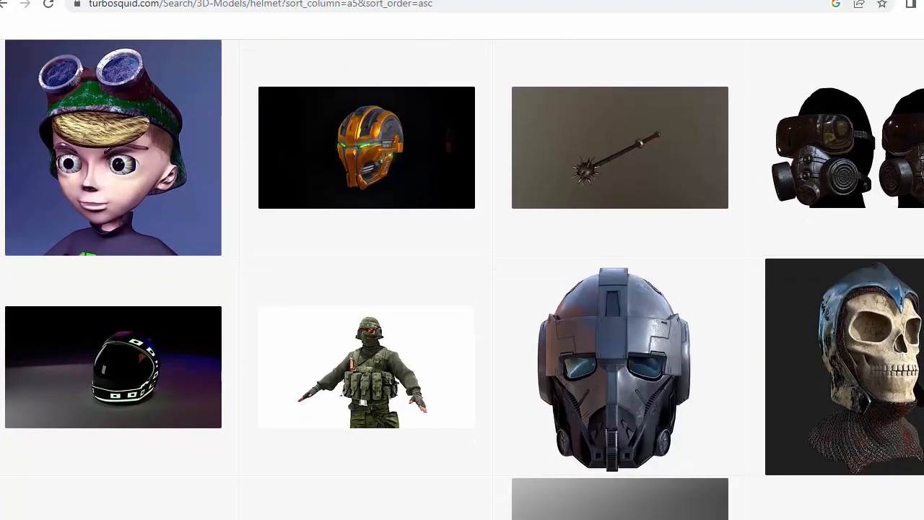
pyautogui.scroll(-6, 462, 280)
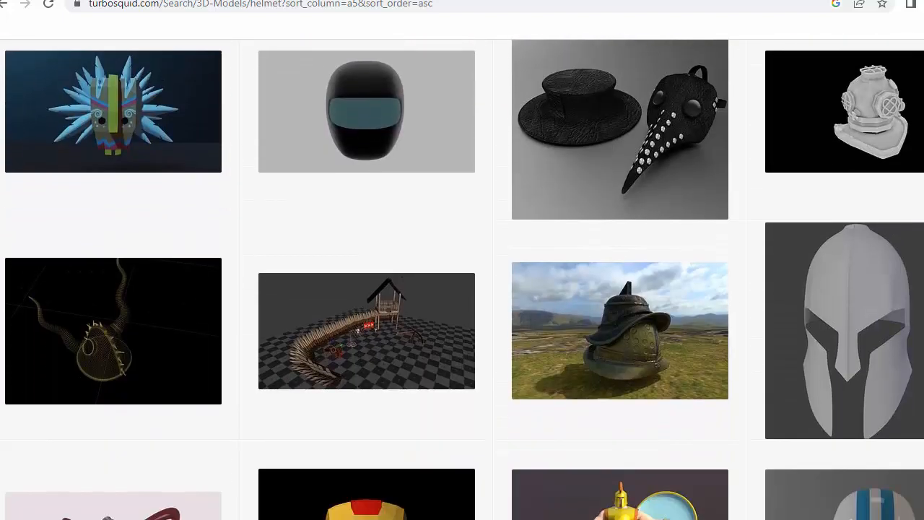
pyautogui.scroll(-6, 132, 282)
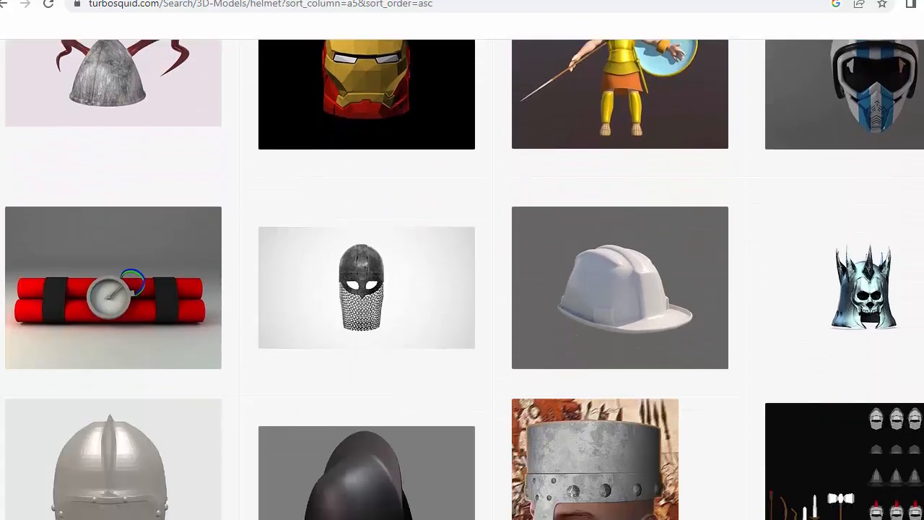
pyautogui.scroll(-2, 442, 373)
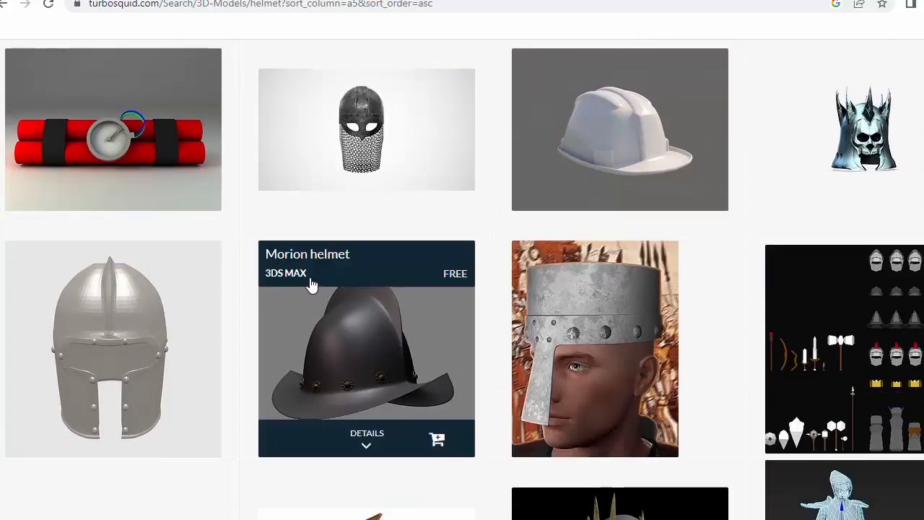
pyautogui.scroll(12, 108, 267)
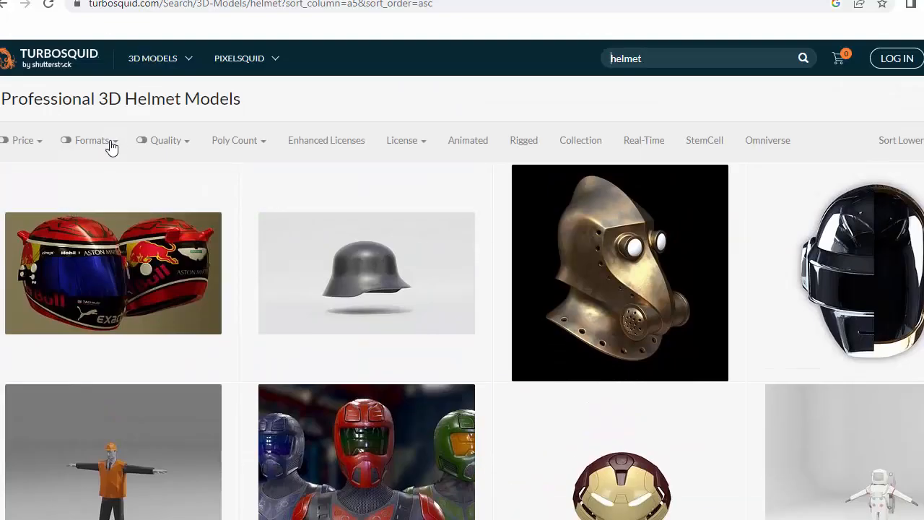
# Filter the helmet results to the .ma/mb (Maya), .obj and .fbx file formats.
pyautogui.click(114, 143)
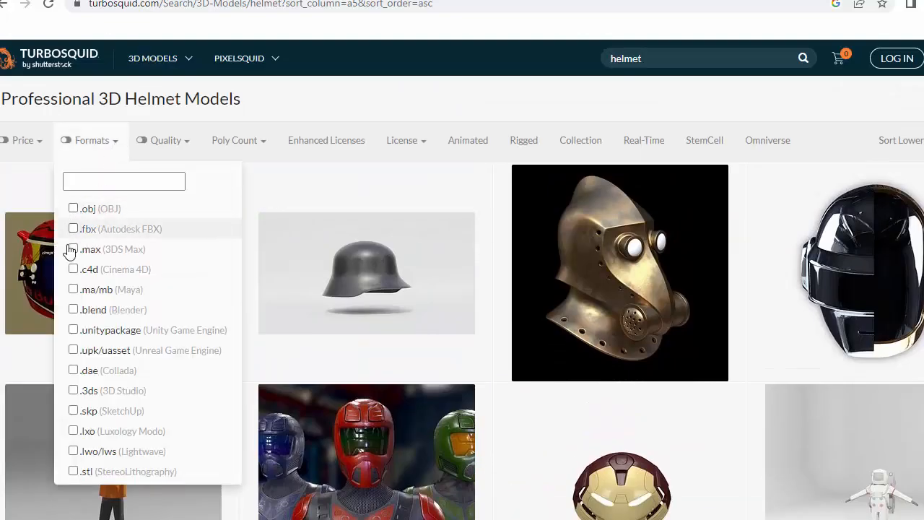
pyautogui.click(72, 290)
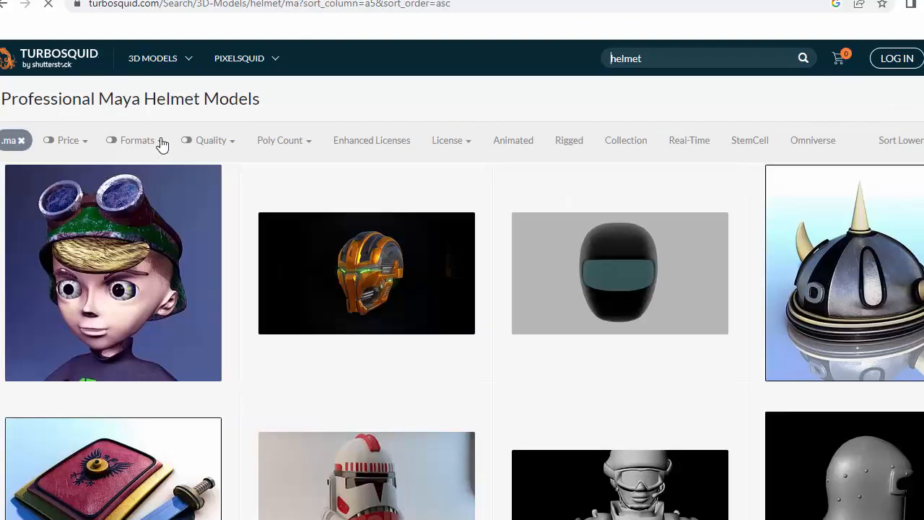
pyautogui.click(160, 141)
pyautogui.click(120, 209)
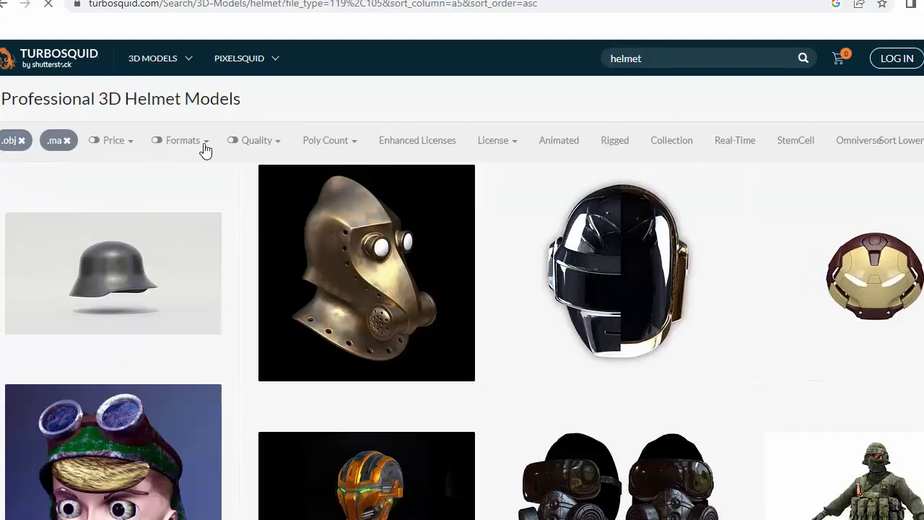
pyautogui.click(205, 144)
pyautogui.click(164, 229)
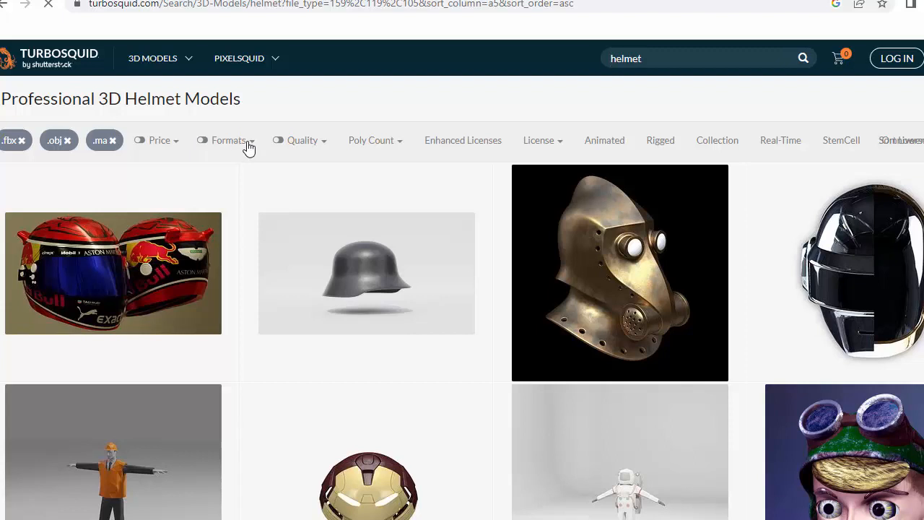
pyautogui.click(248, 144)
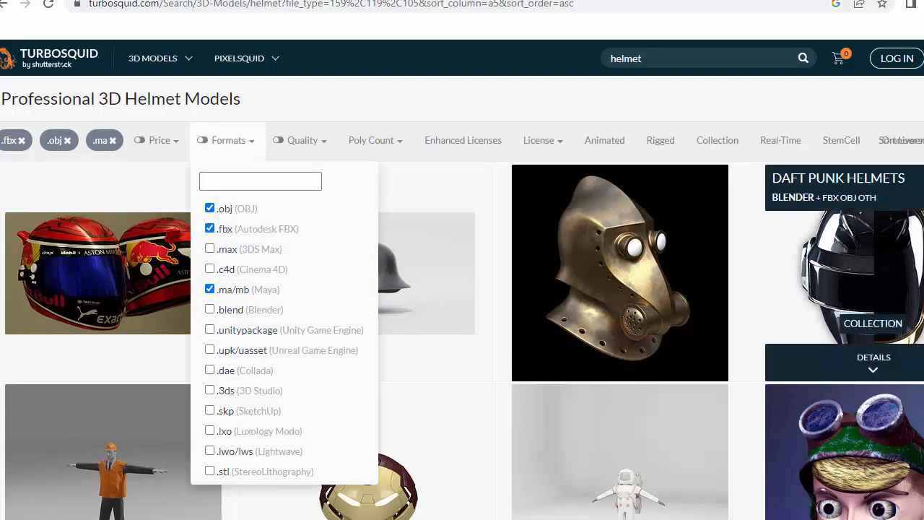
# Examine the first page of filtered helmet results for a free military helmet.
pyautogui.scroll(-12, 462, 279)
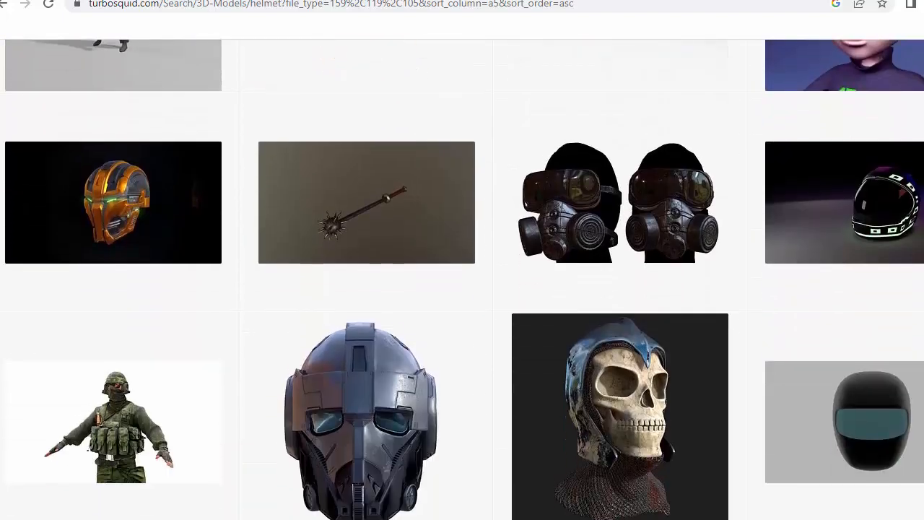
pyautogui.scroll(-8, 462, 280)
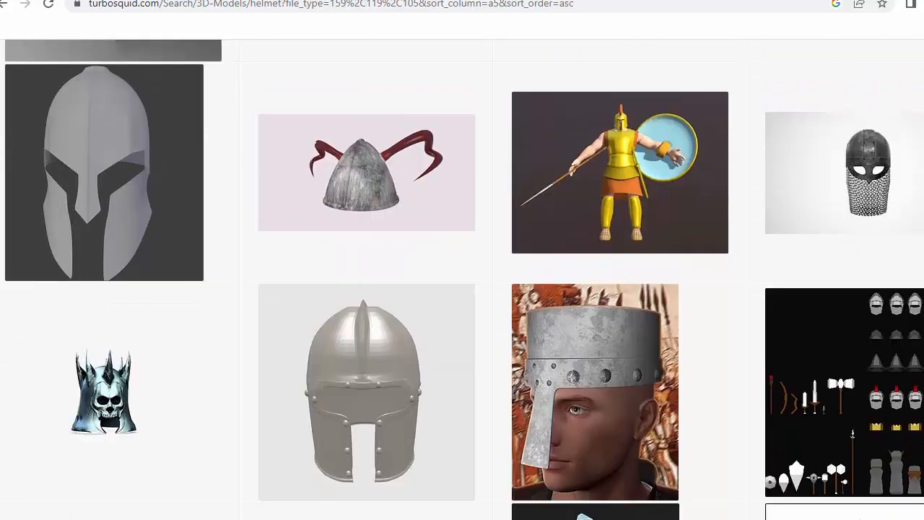
pyautogui.scroll(-8, 462, 280)
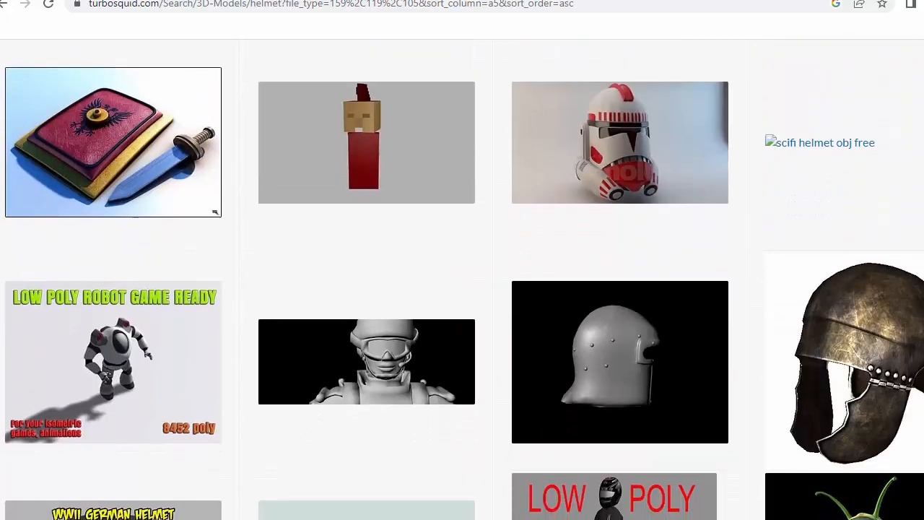
pyautogui.scroll(-3, 462, 279)
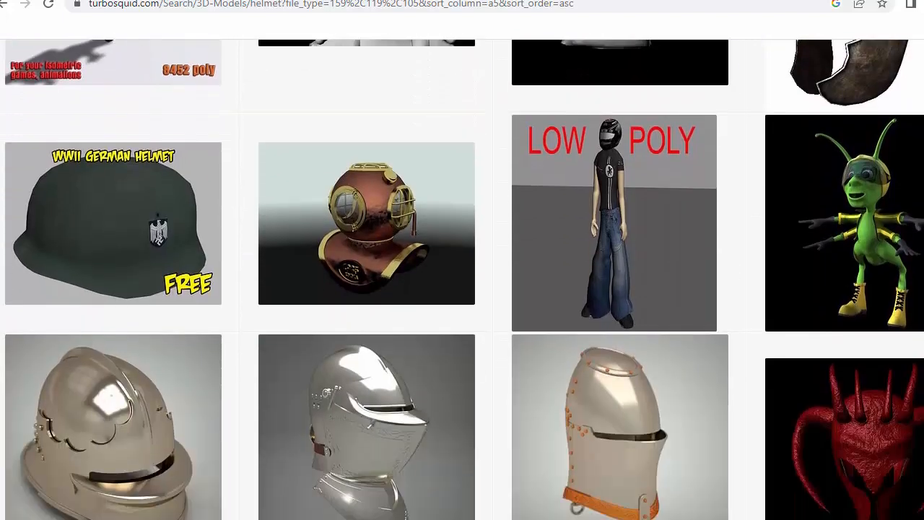
pyautogui.moveTo(69, 230)
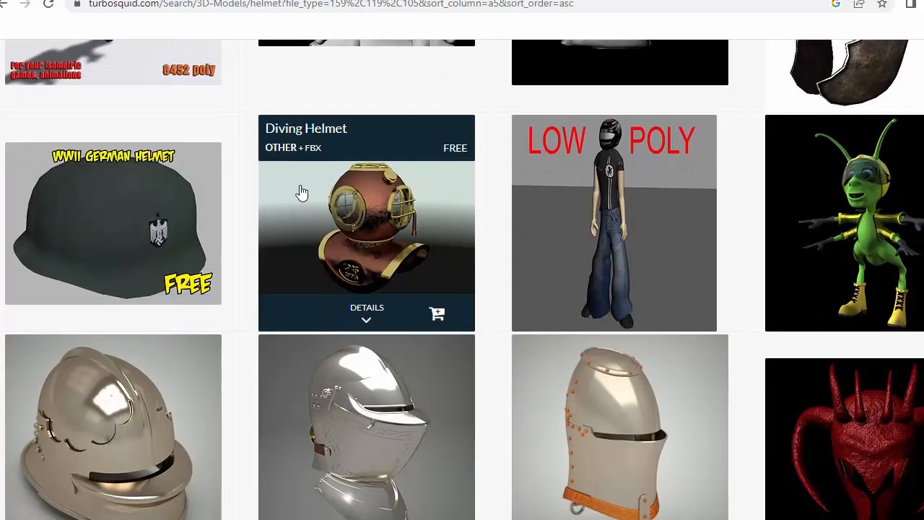
pyautogui.scroll(-6, 461, 280)
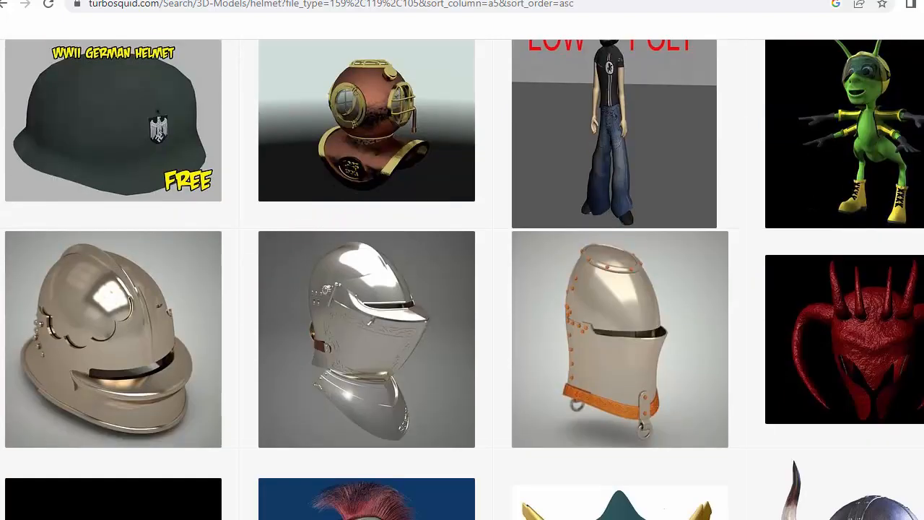
pyautogui.scroll(-9, 462, 279)
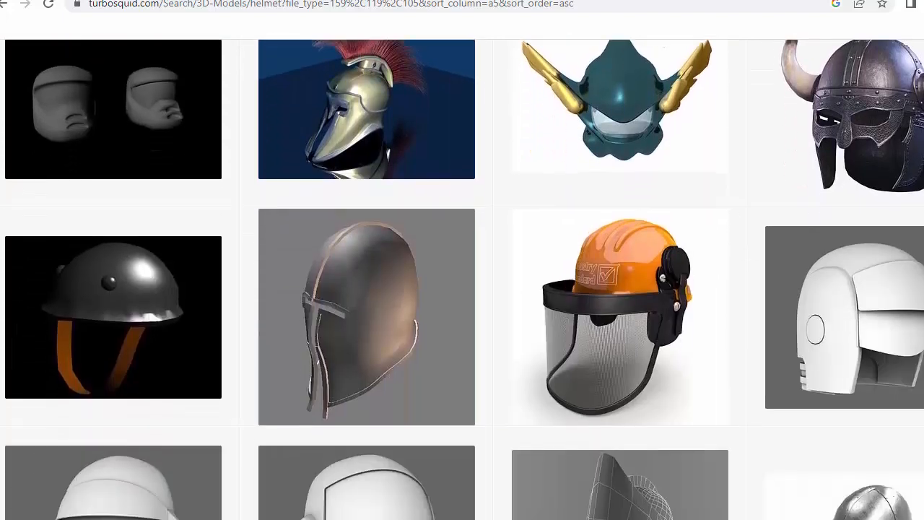
pyautogui.scroll(-6, 462, 279)
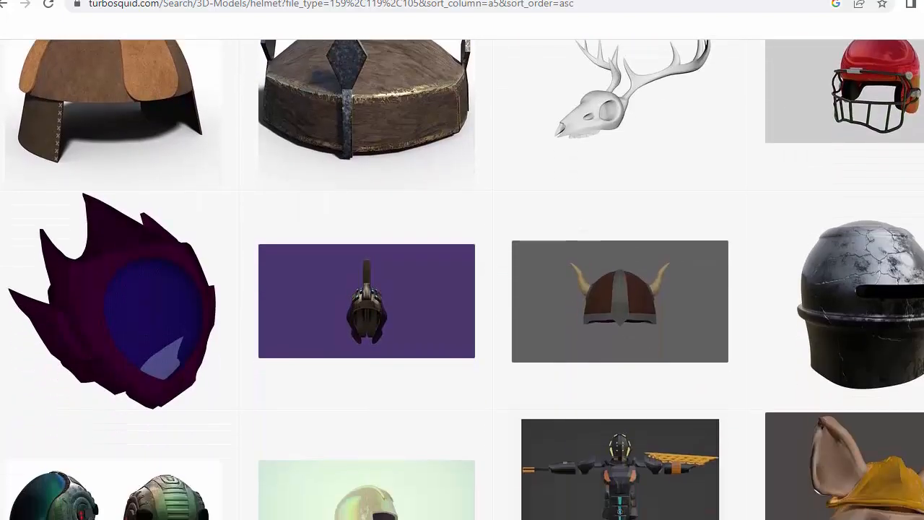
pyautogui.scroll(-7, 462, 279)
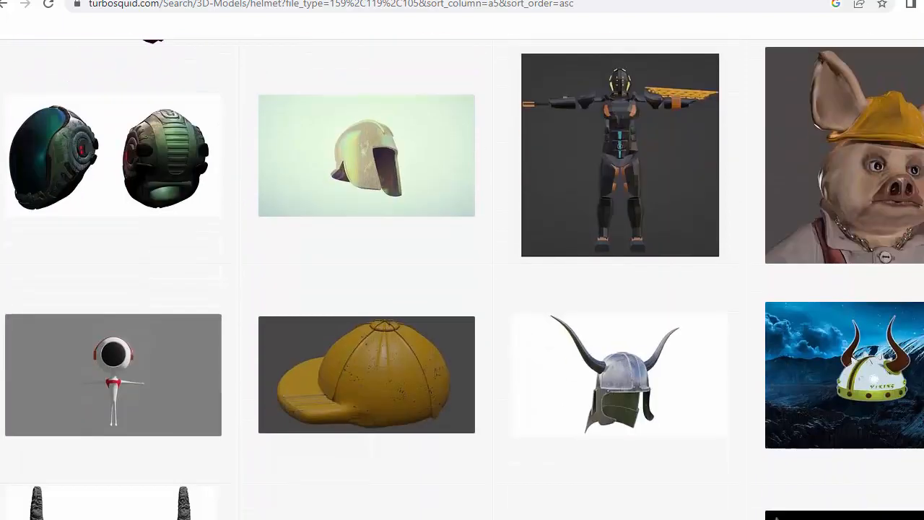
pyautogui.scroll(-5, 462, 279)
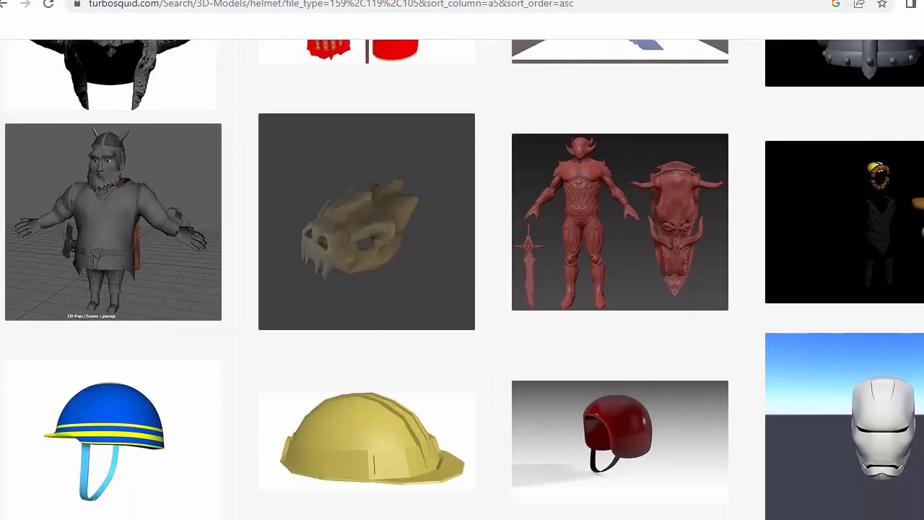
pyautogui.scroll(-2, 462, 279)
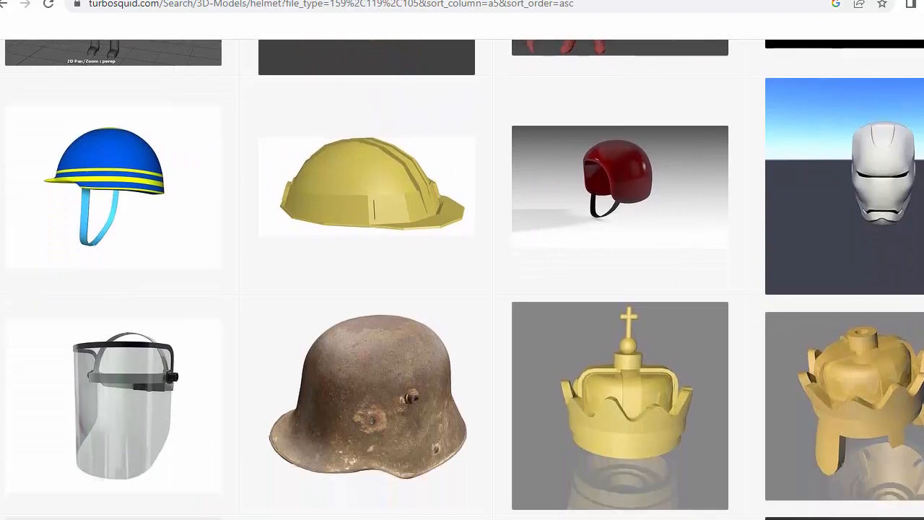
# Open the second page of the filtered helmet results and look through its models for a soldier's helmet.
pyautogui.scroll(-6, 462, 279)
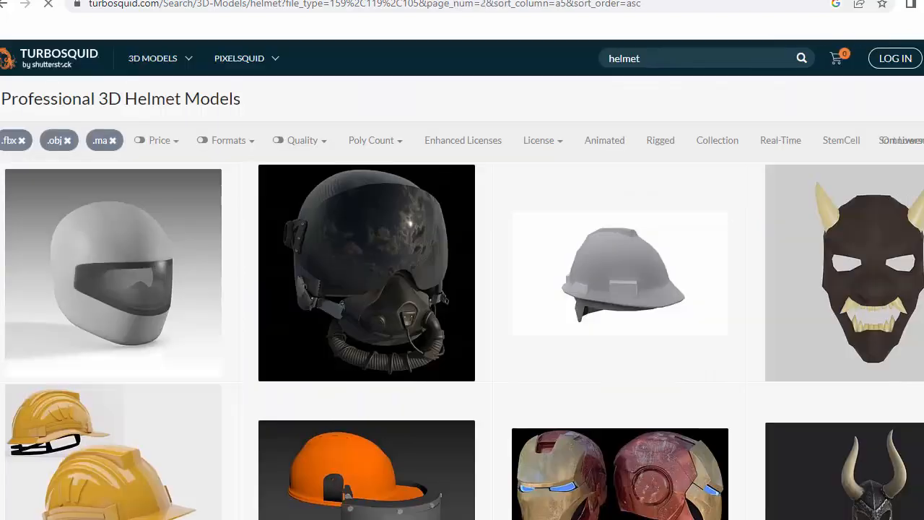
pyautogui.scroll(-5, 462, 279)
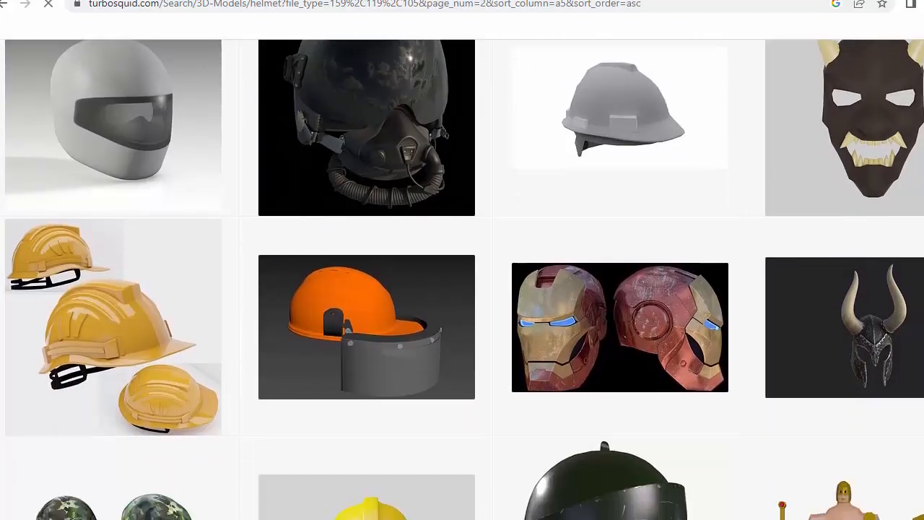
pyautogui.scroll(-13, 462, 279)
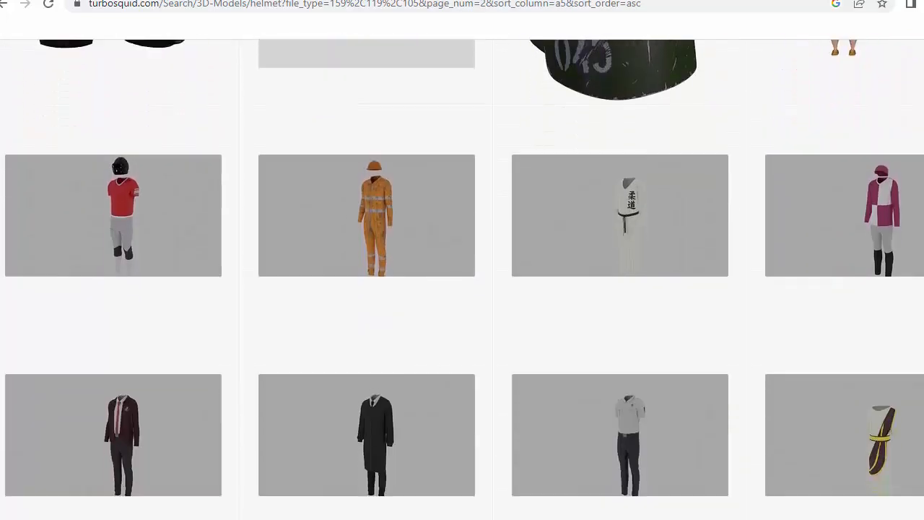
pyautogui.scroll(-20, 462, 280)
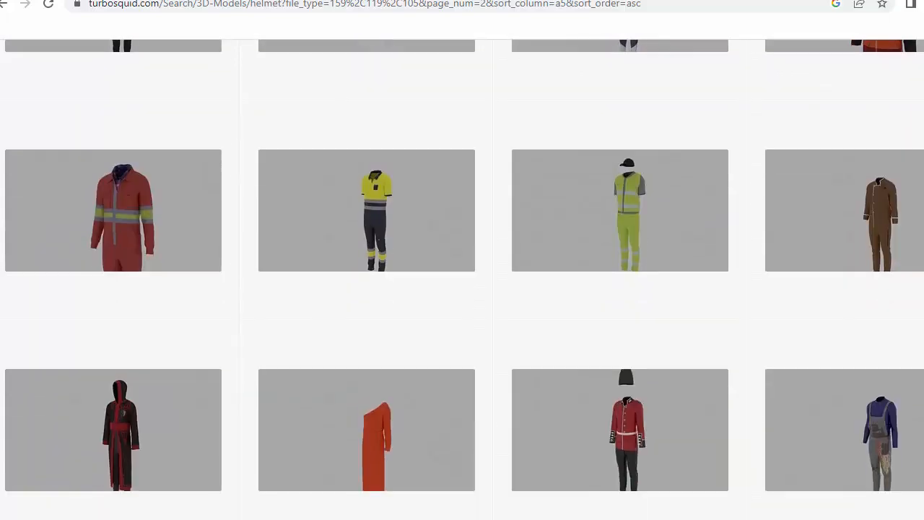
pyautogui.scroll(-7, 462, 280)
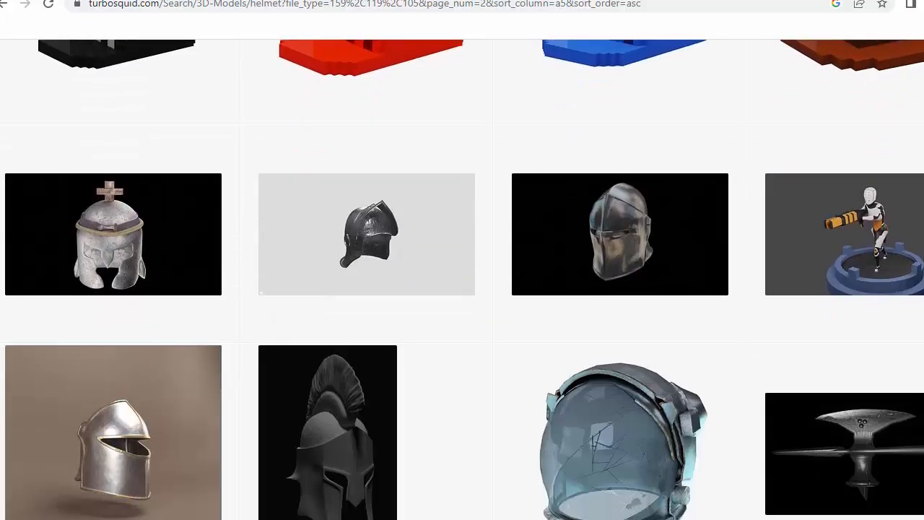
pyautogui.scroll(-11, 462, 280)
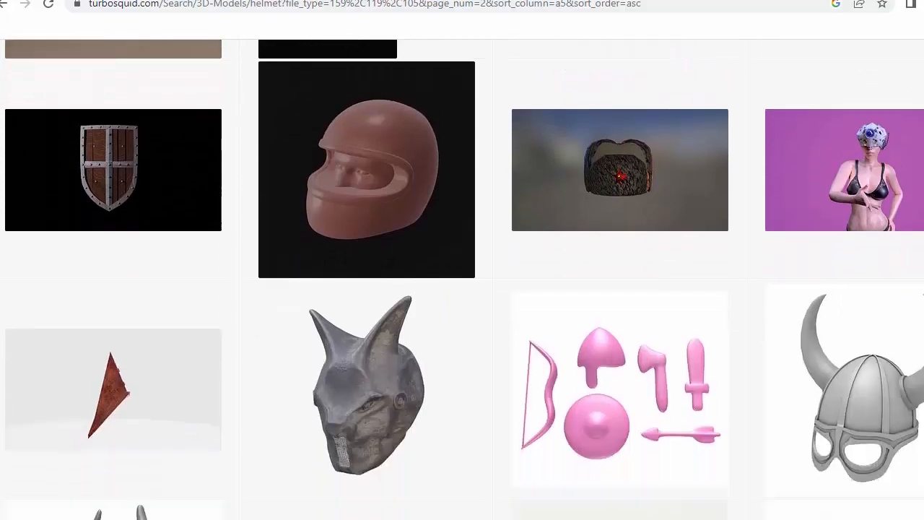
pyautogui.scroll(-1, 462, 279)
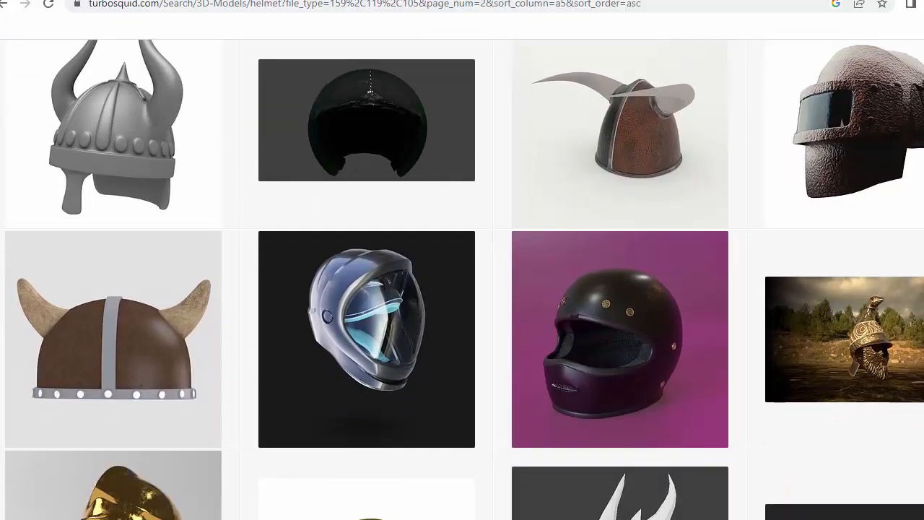
pyautogui.scroll(-3, 462, 279)
pyautogui.scroll(20, 462, 279)
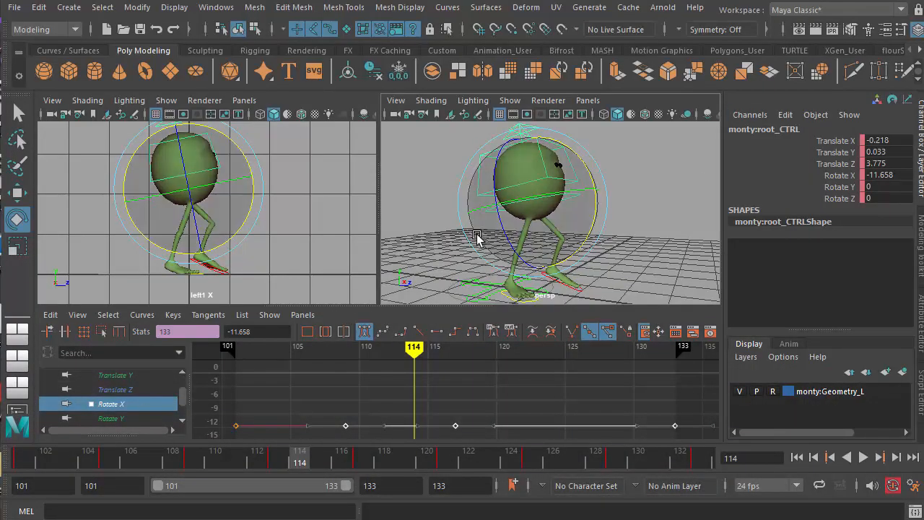
# Bring the montyAngryWalk File Explorer window over Maya, make it narrower and place it beside the side-view viewport.
pyautogui.moveTo(923, 73); pyautogui.dragTo(544, 30)
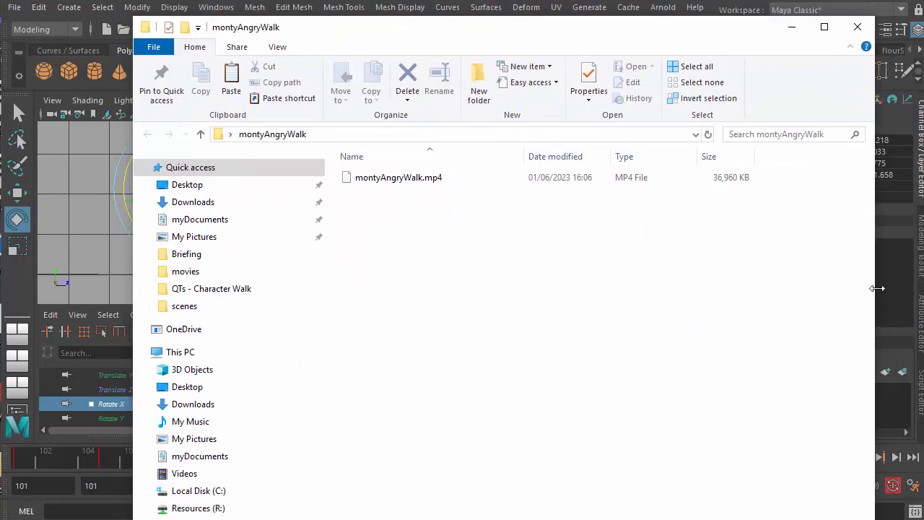
pyautogui.moveTo(877, 288); pyautogui.dragTo(599, 284)
pyautogui.moveTo(394, 24); pyautogui.dragTo(649, 15)
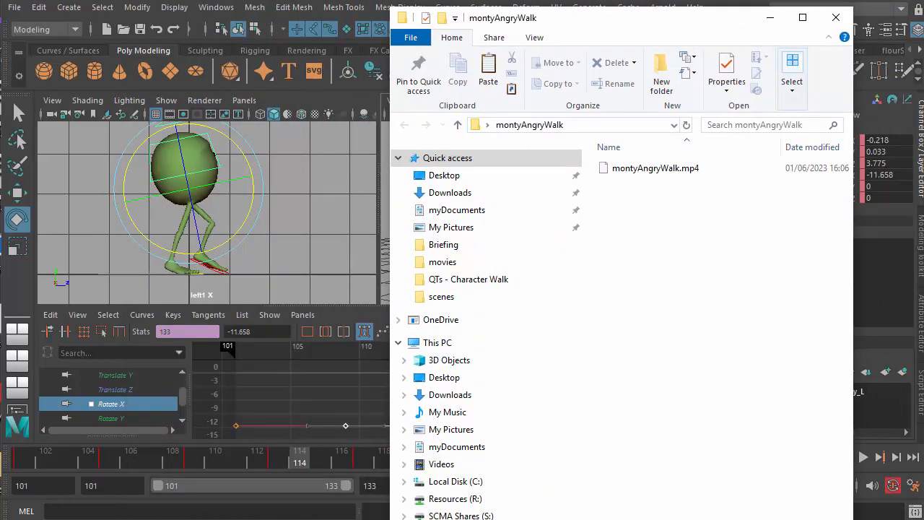
# Browse the UG Shares (U:) drive to ug_animation > assets > props and check its Props - Gen folder.
pyautogui.click(474, 519)
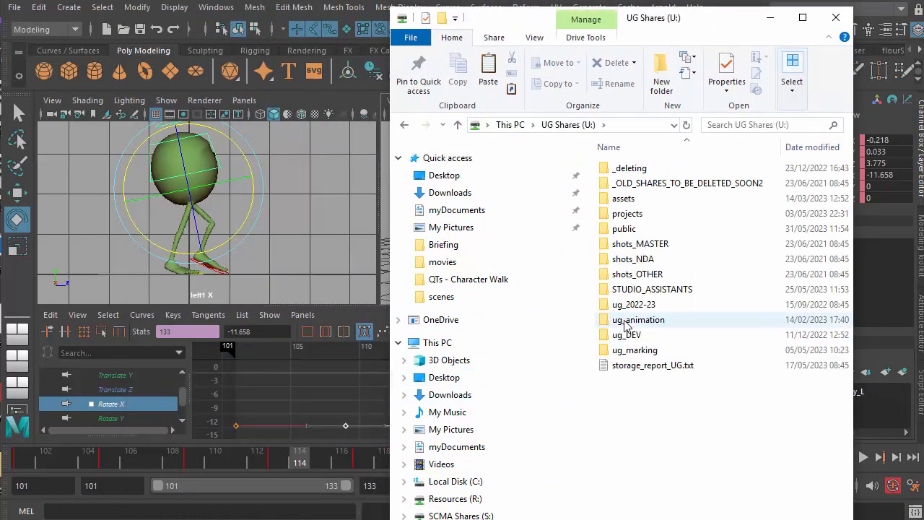
pyautogui.click(625, 322)
pyautogui.doubleClick(625, 321)
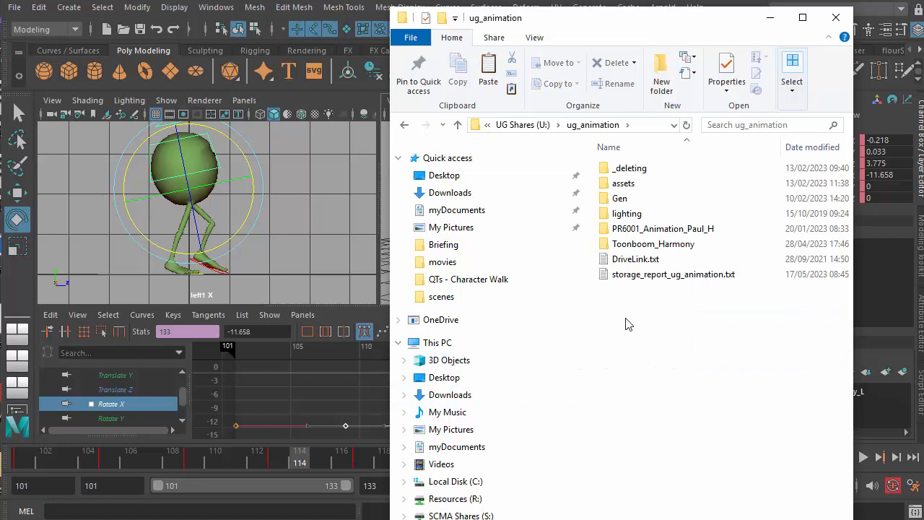
pyautogui.doubleClick(631, 185)
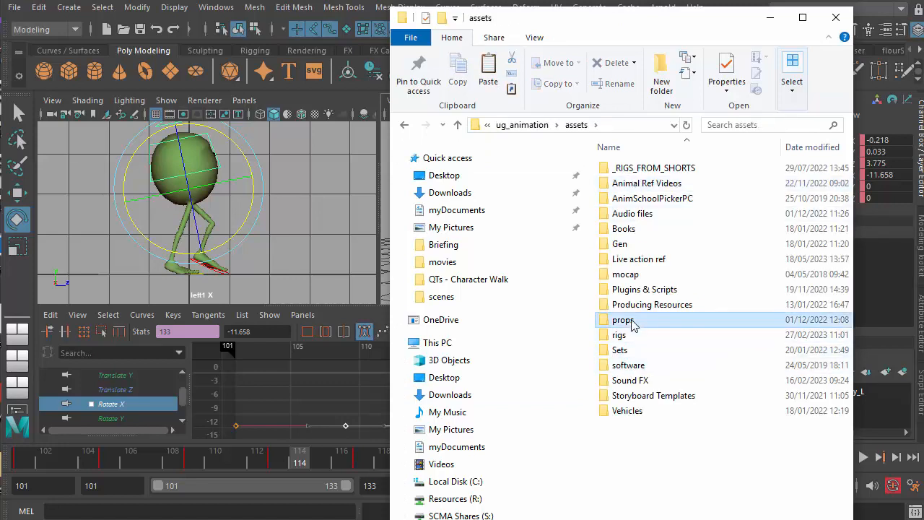
pyautogui.doubleClick(633, 325)
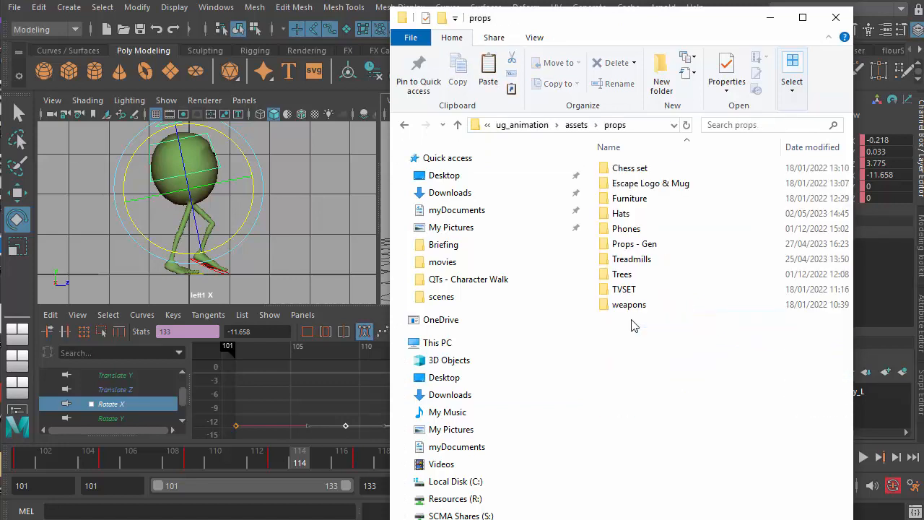
pyautogui.doubleClick(646, 246)
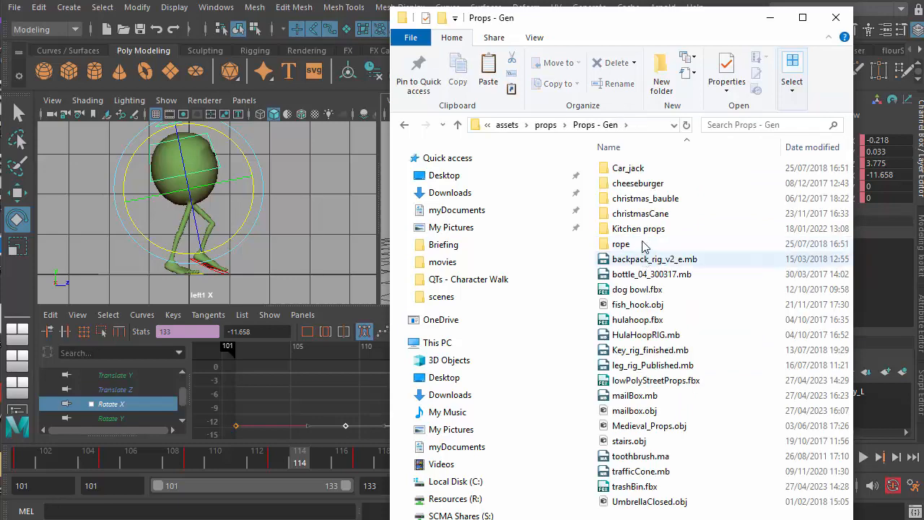
pyautogui.click(549, 127)
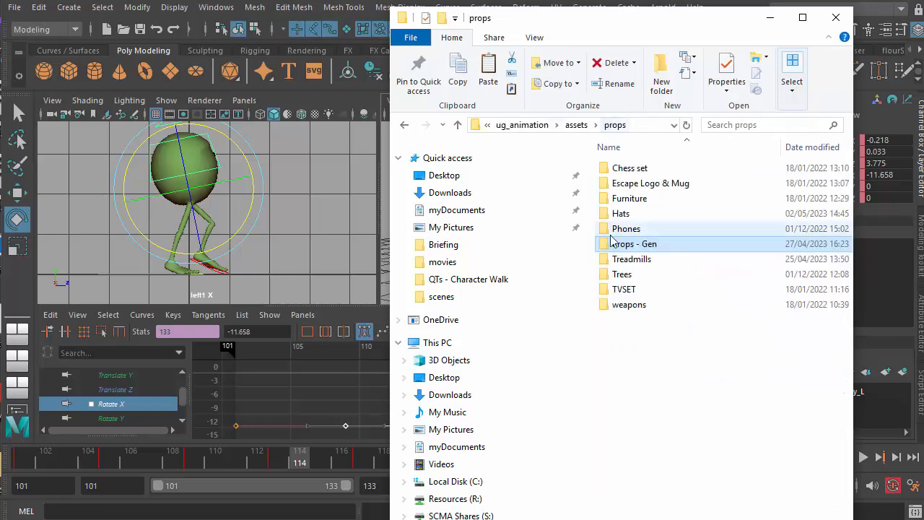
# Open the Helmet folder inside Hats and copy the Helmet.ma file.
pyautogui.doubleClick(639, 211)
pyautogui.doubleClick(626, 183)
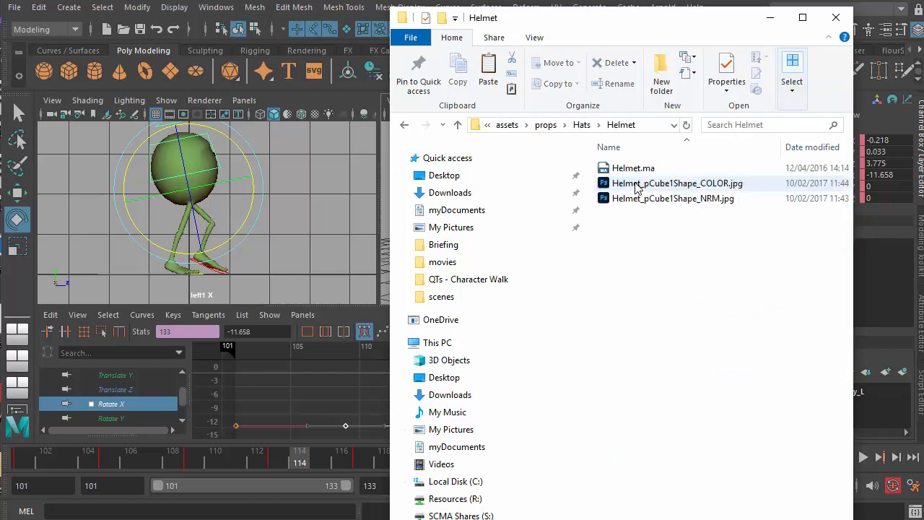
pyautogui.click(632, 172)
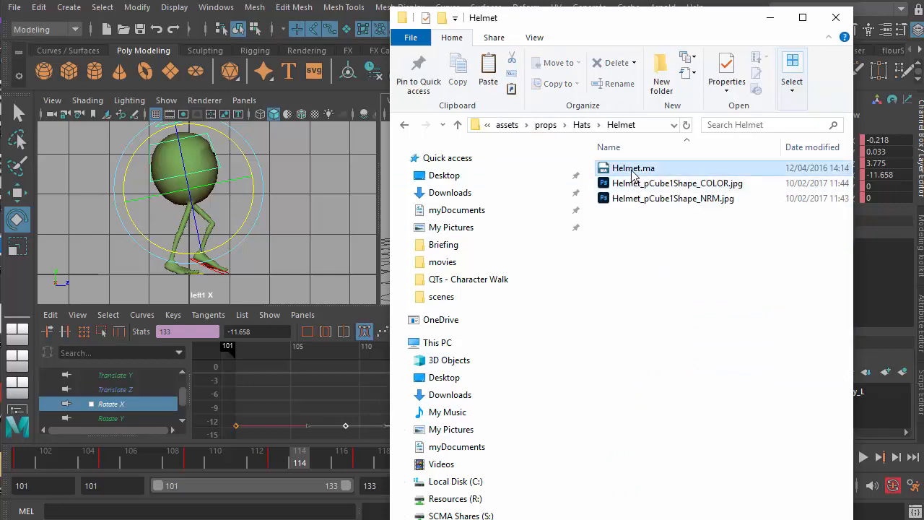
pyautogui.rightClick(632, 174)
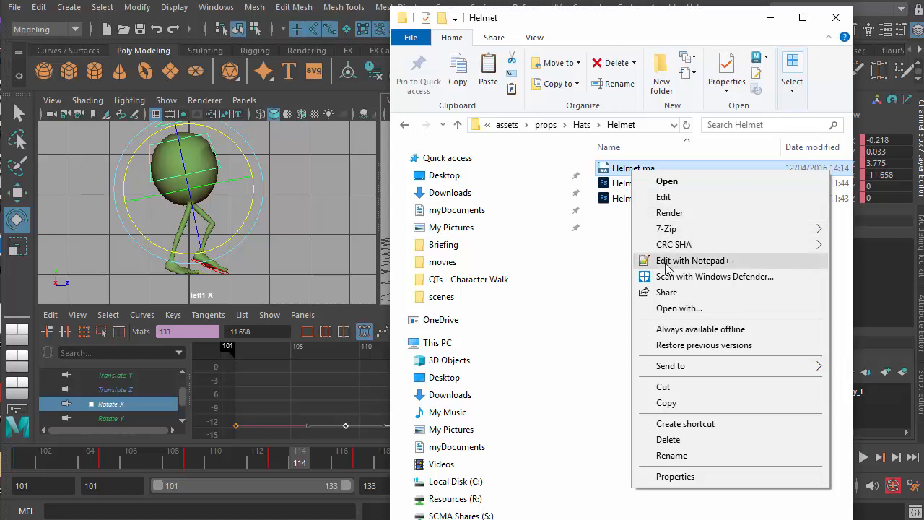
pyautogui.click(679, 402)
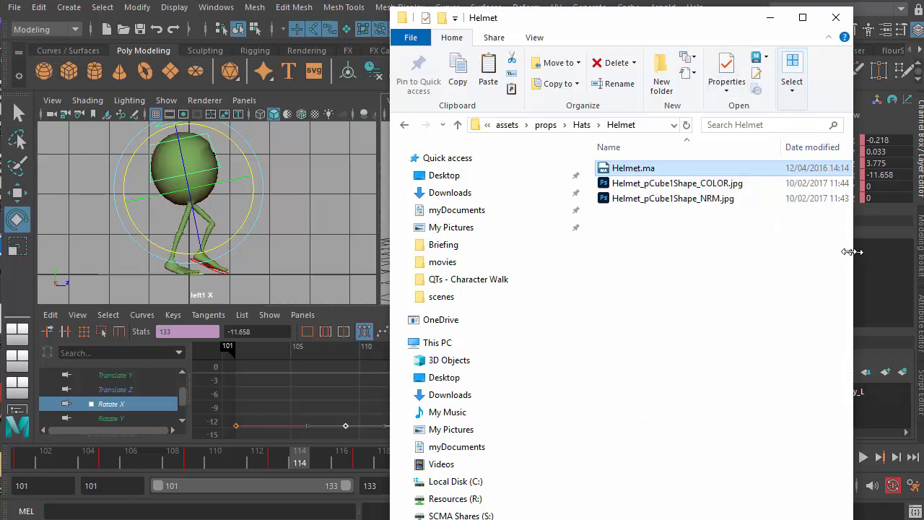
# Arrange the Helmet and montyAngryWalk File Explorer windows side by side.
pyautogui.moveTo(852, 251); pyautogui.dragTo(824, 245)
pyautogui.moveTo(630, 24); pyautogui.dragTo(666, 24)
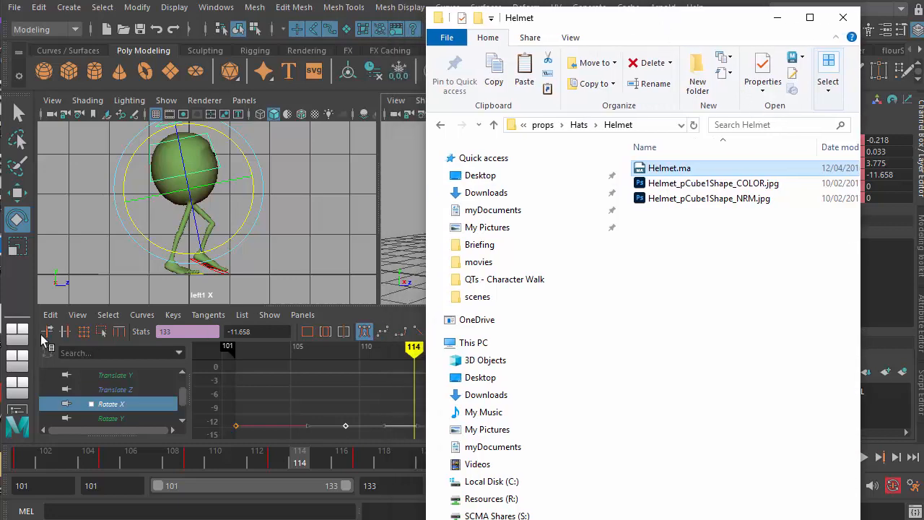
pyautogui.hotkey('alt', 'Tab')
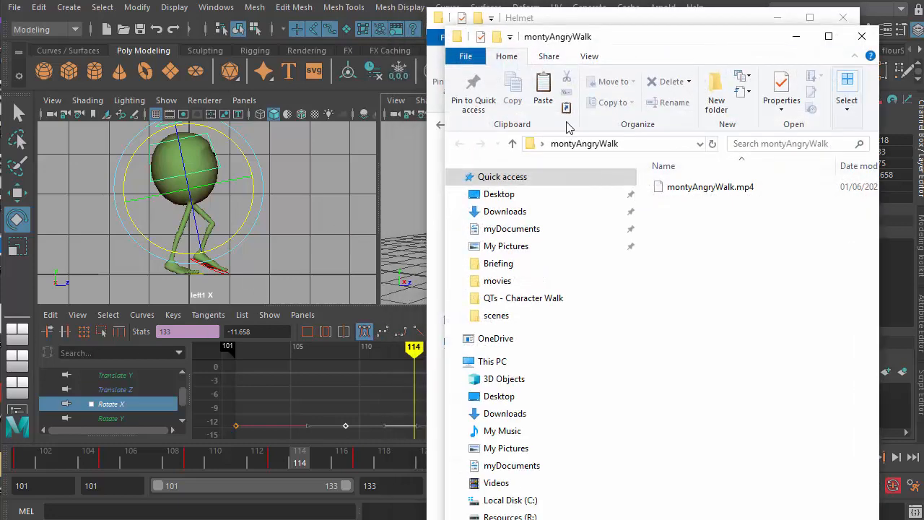
pyautogui.moveTo(644, 45); pyautogui.dragTo(224, 33)
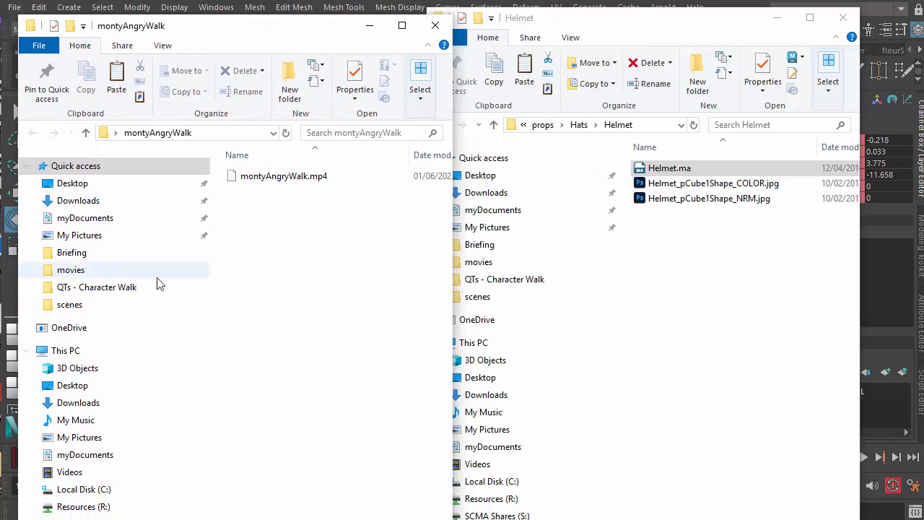
# Browse the montyAngryWalk window to myDocuments > maya > projects and widen the window.
pyautogui.click(84, 224)
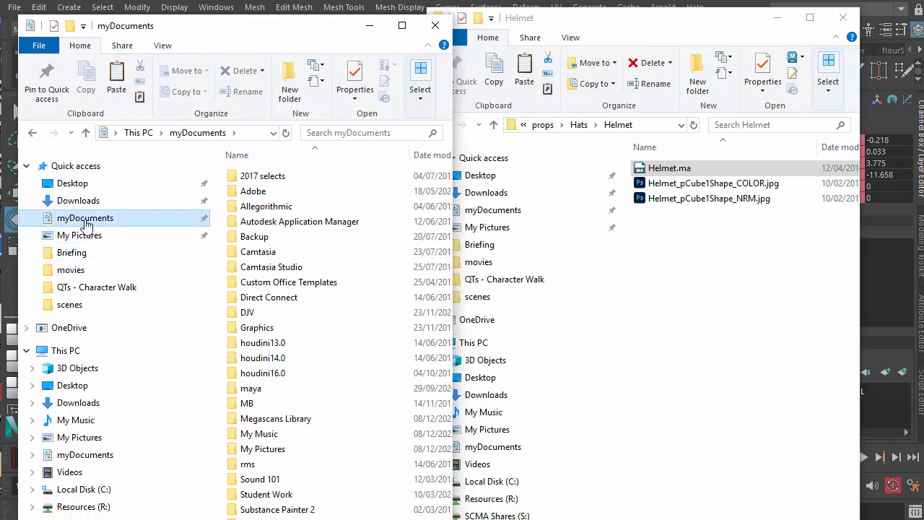
pyautogui.doubleClick(266, 391)
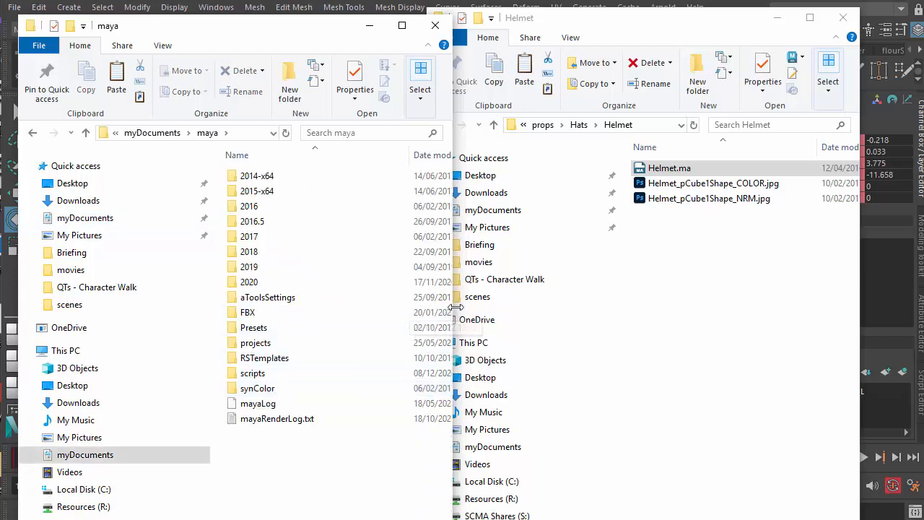
pyautogui.moveTo(453, 397); pyautogui.dragTo(485, 394)
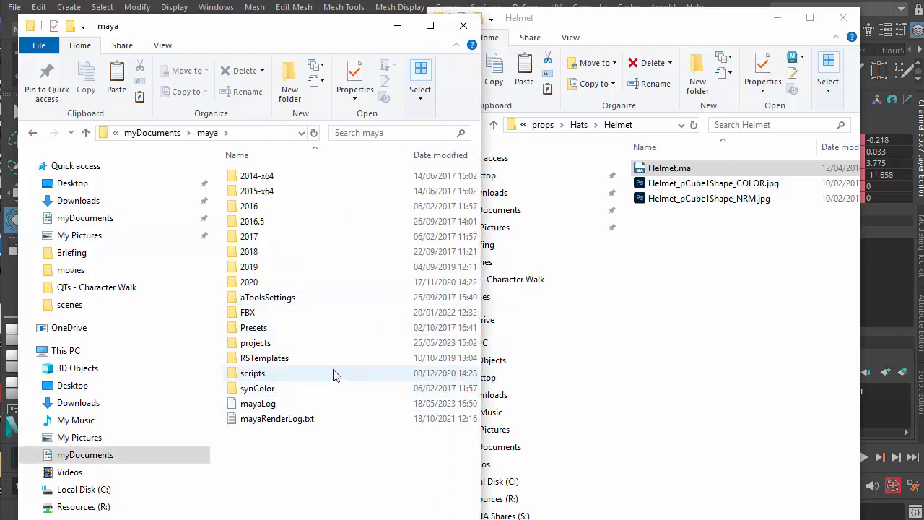
pyautogui.doubleClick(324, 343)
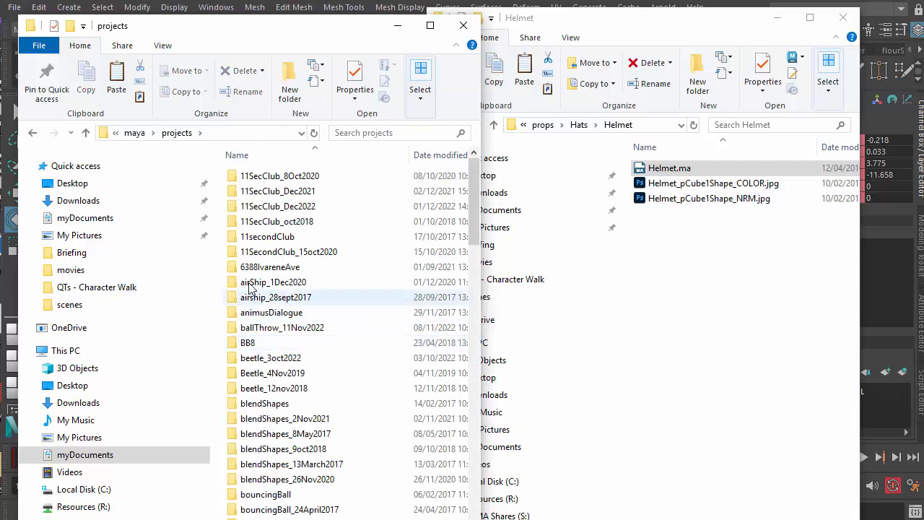
# Find the montyWalk_25May2023 project in the projects list and open its scenes folder.
pyautogui.click(475, 210)
pyautogui.moveTo(475, 210); pyautogui.dragTo(477, 519)
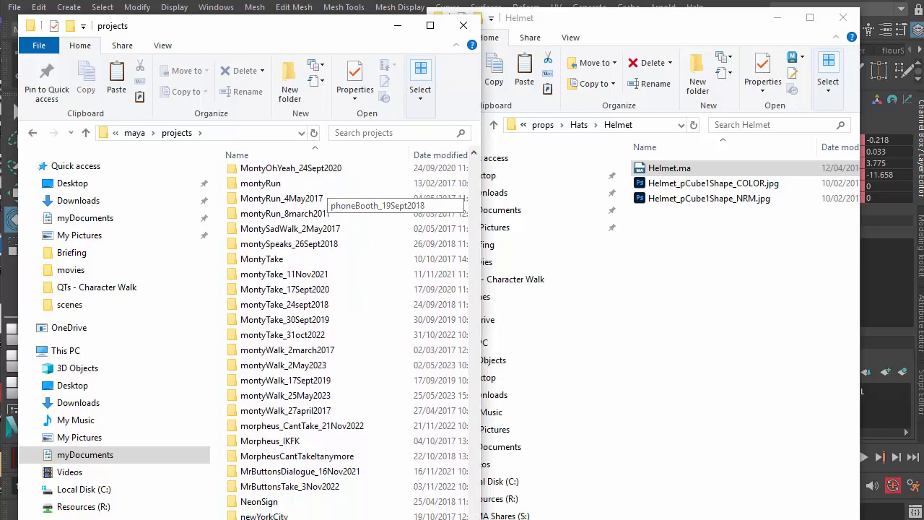
pyautogui.doubleClick(310, 395)
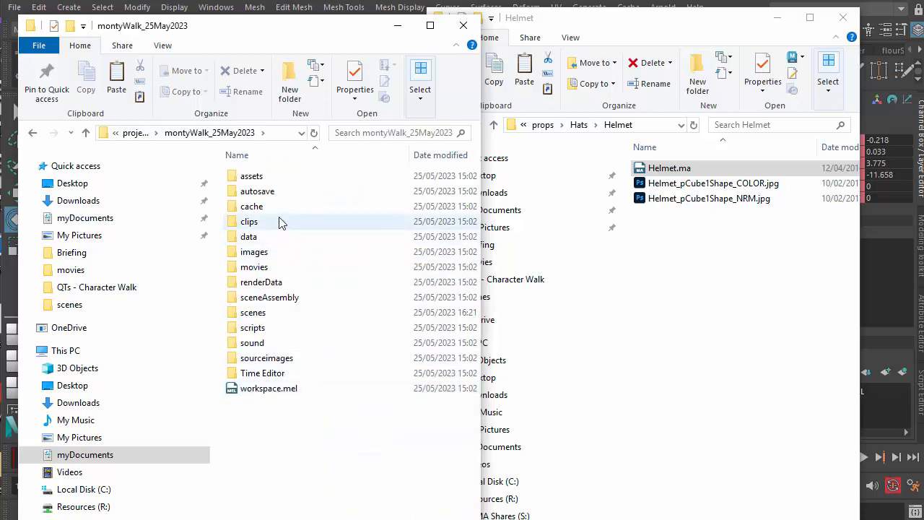
pyautogui.doubleClick(268, 313)
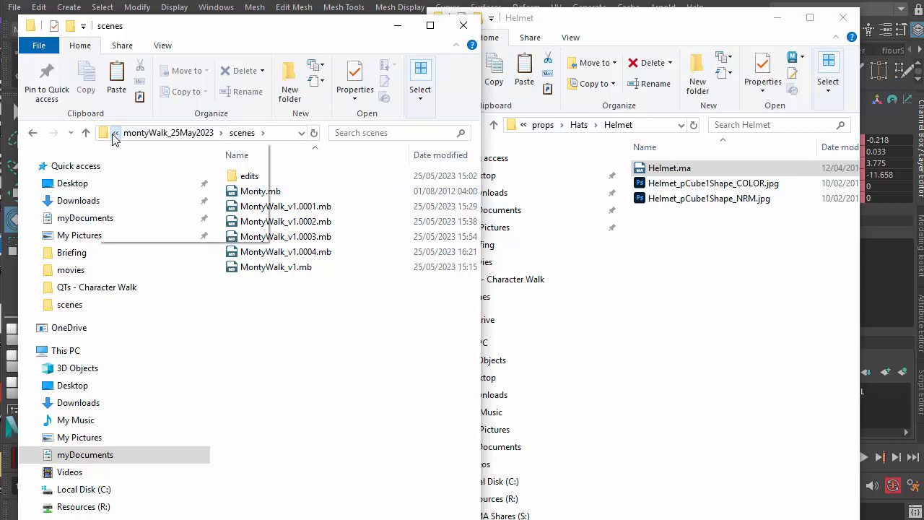
# Look for Helmet.ma in the scenes folder of the montyWalk_2May2023 project and close both File Explorer windows.
pyautogui.moveTo(127, 135)
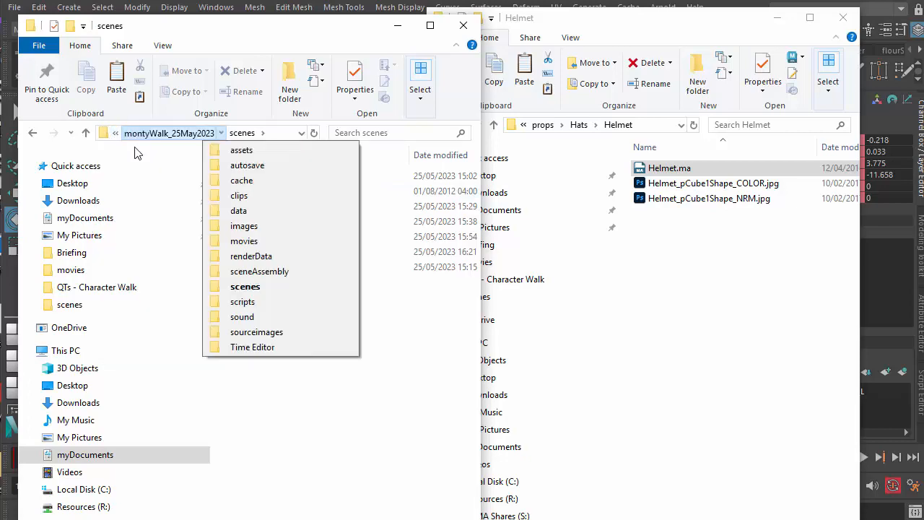
pyautogui.click(186, 179)
pyautogui.click(182, 181)
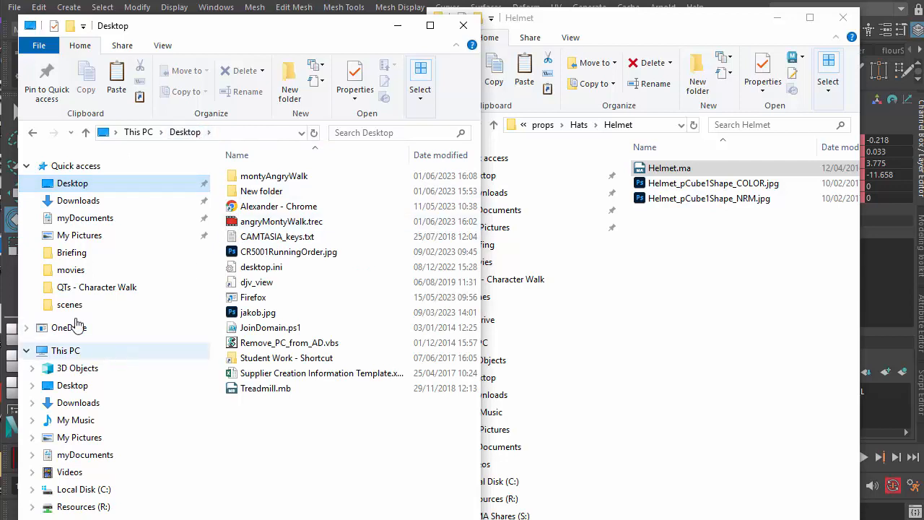
pyautogui.click(145, 221)
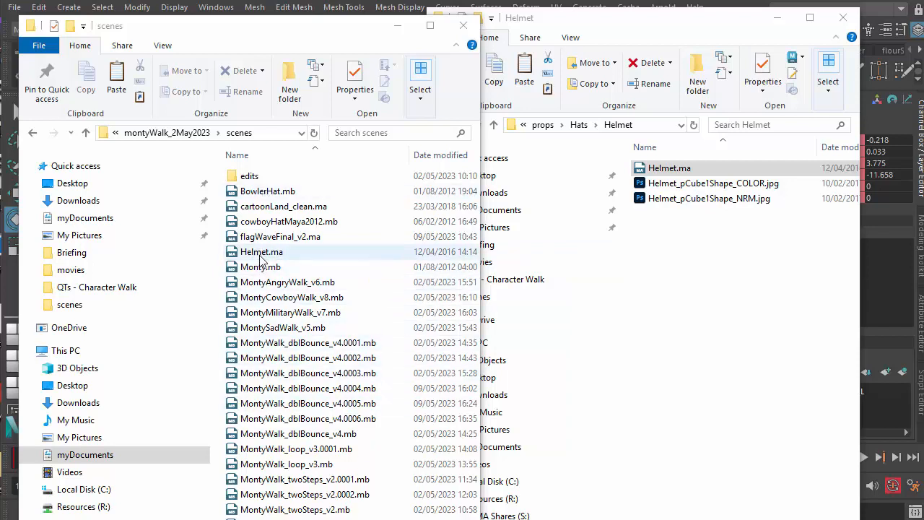
pyautogui.click(465, 29)
pyautogui.click(843, 18)
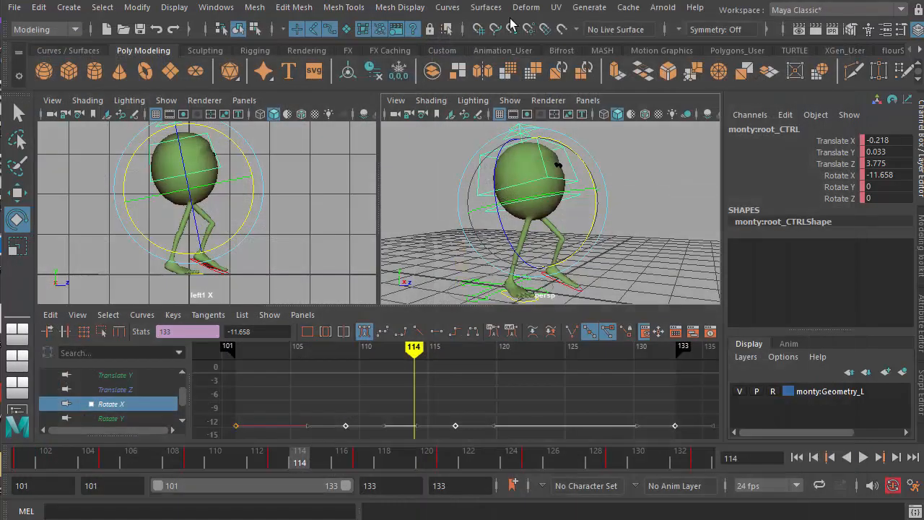
# Import Helmet.ma from the montyWalk_2May2023 scenes folder into the walk scene.
pyautogui.click(14, 8)
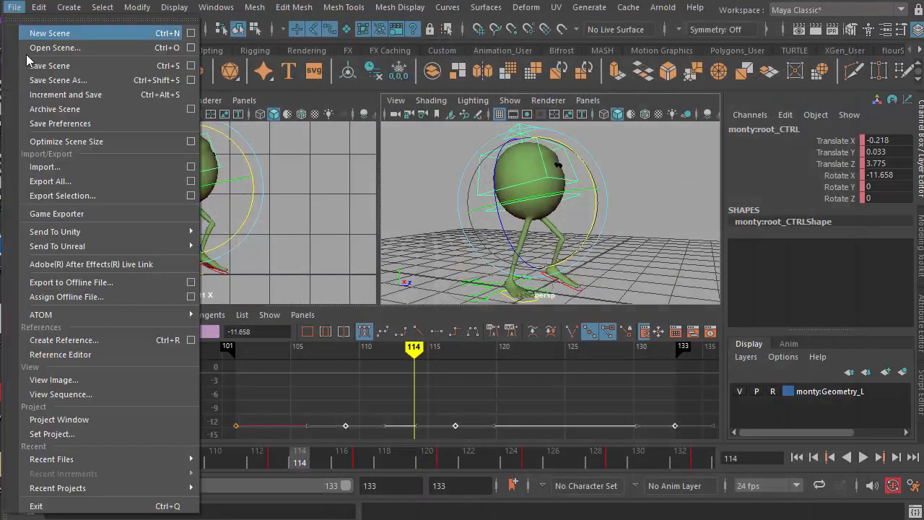
pyautogui.click(63, 167)
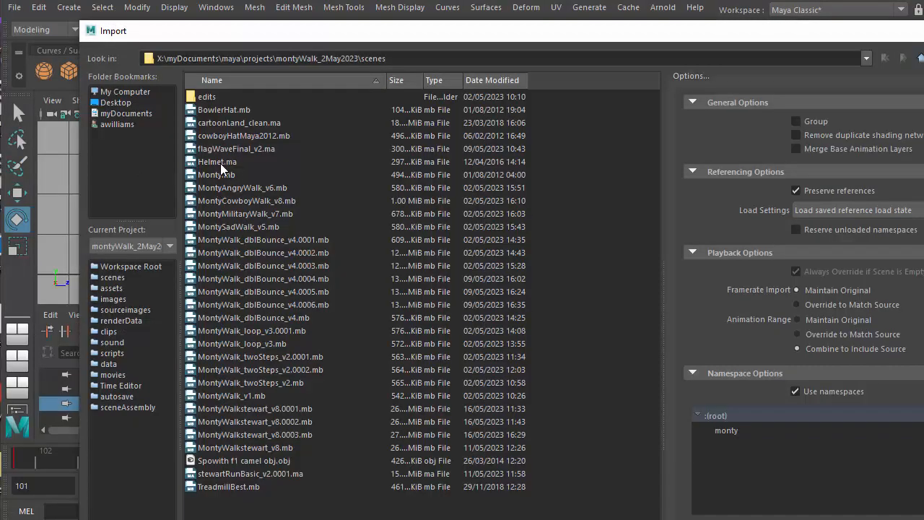
pyautogui.click(212, 163)
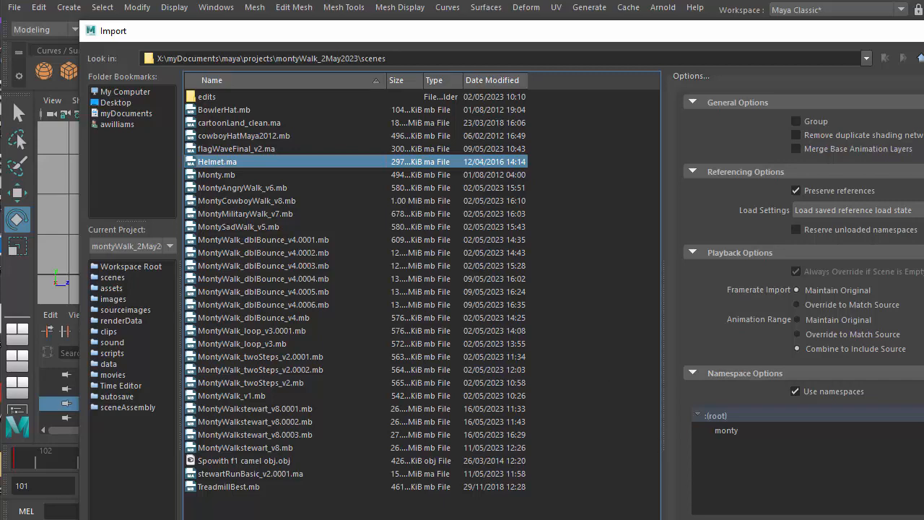
pyautogui.press('Return')
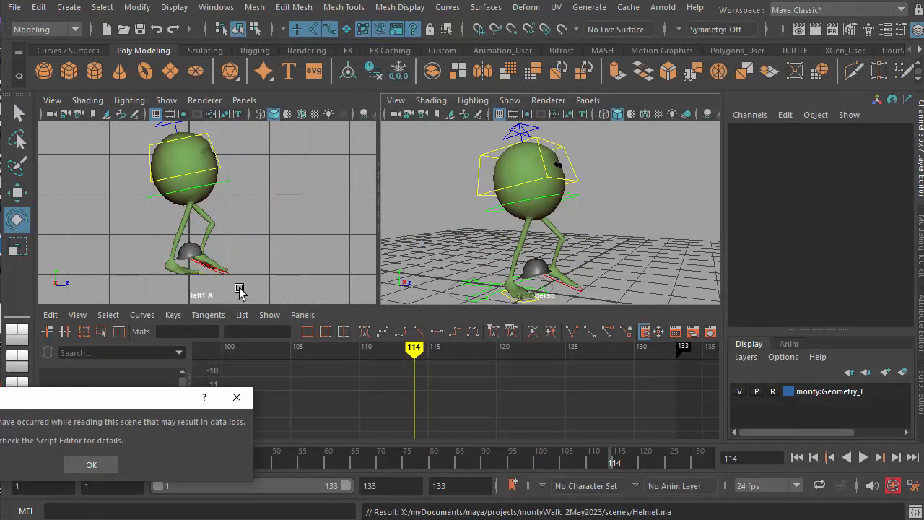
pyautogui.click(92, 465)
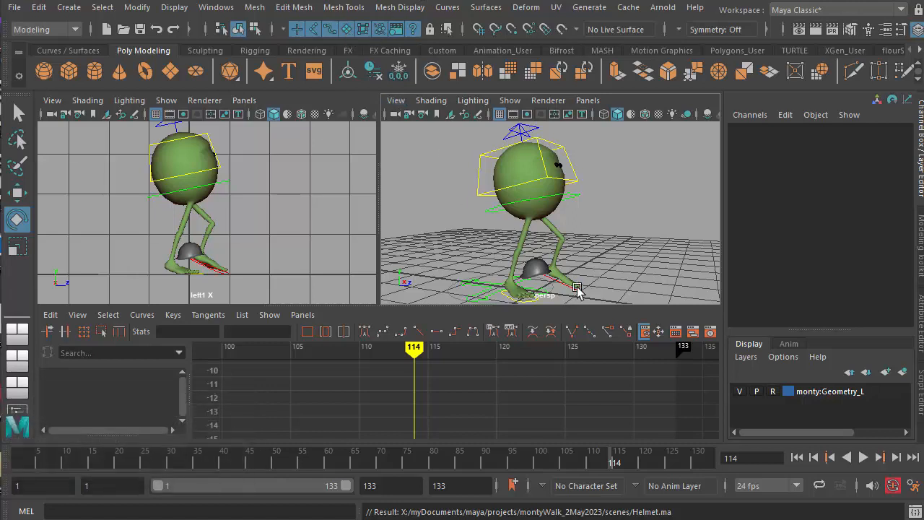
# Move the imported helmet straight up to the top of the character's head, to a Translate Y of about 14.6.
pyautogui.click(531, 269)
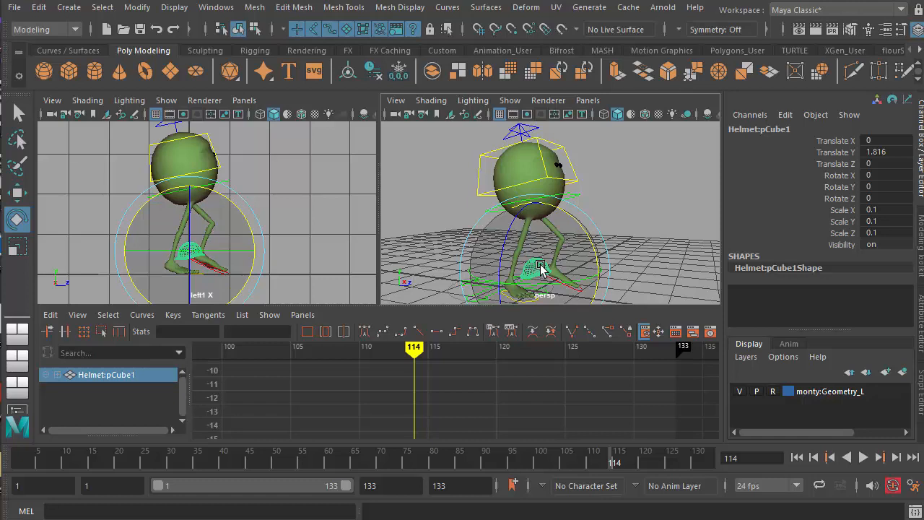
pyautogui.press('w')
pyautogui.moveTo(537, 235); pyautogui.dragTo(524, 97)
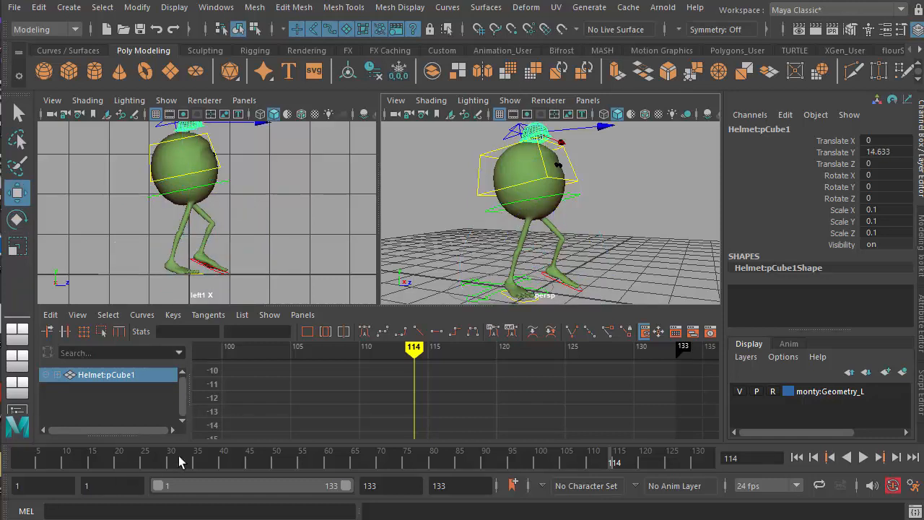
# Play back the walk with the helmet in place and scrub the timeline to frame 101.
pyautogui.hotkey('alt', 'v')
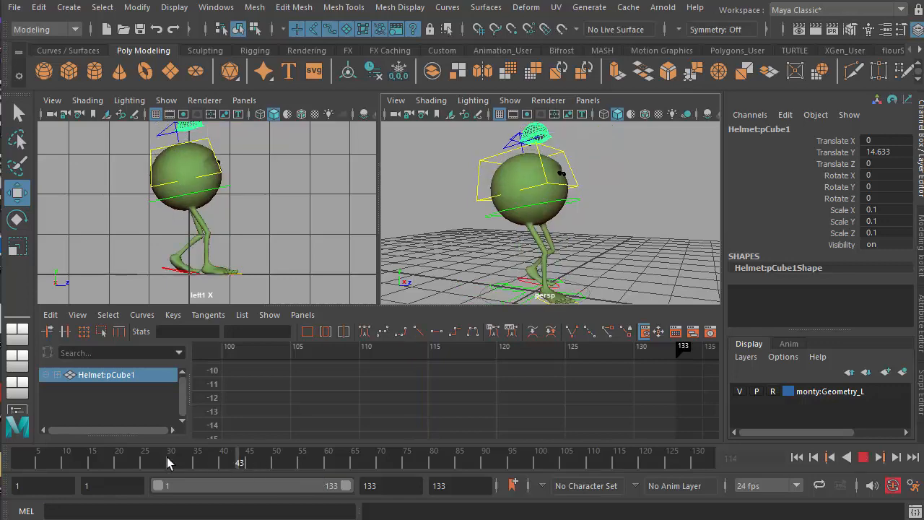
pyautogui.hotkey('alt', 'v')
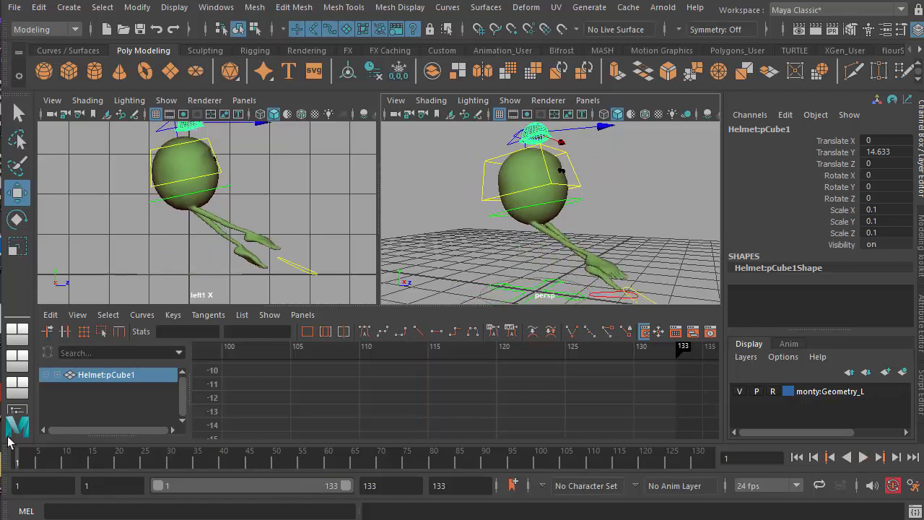
pyautogui.keyDown('alt'); pyautogui.moveTo(535, 203); pyautogui.dragTo(521, 205); pyautogui.keyUp('alt')
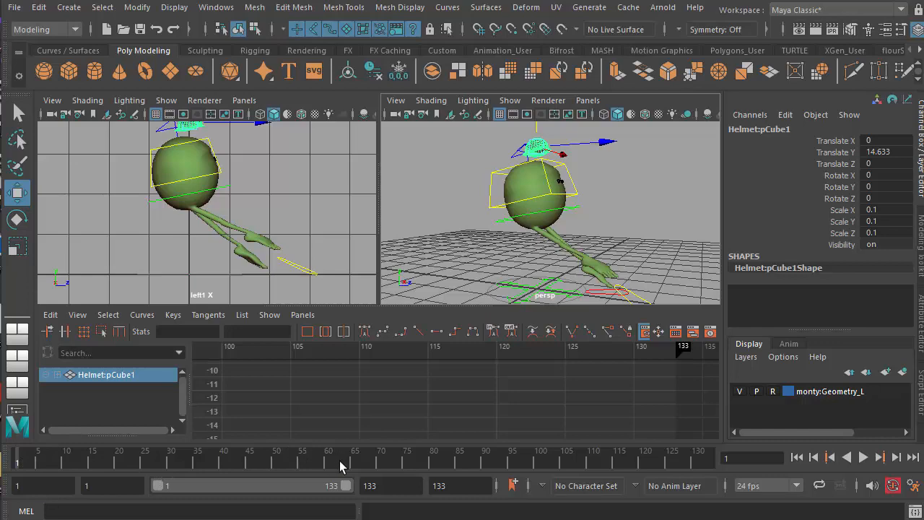
pyautogui.moveTo(617, 468); pyautogui.dragTo(541, 460)
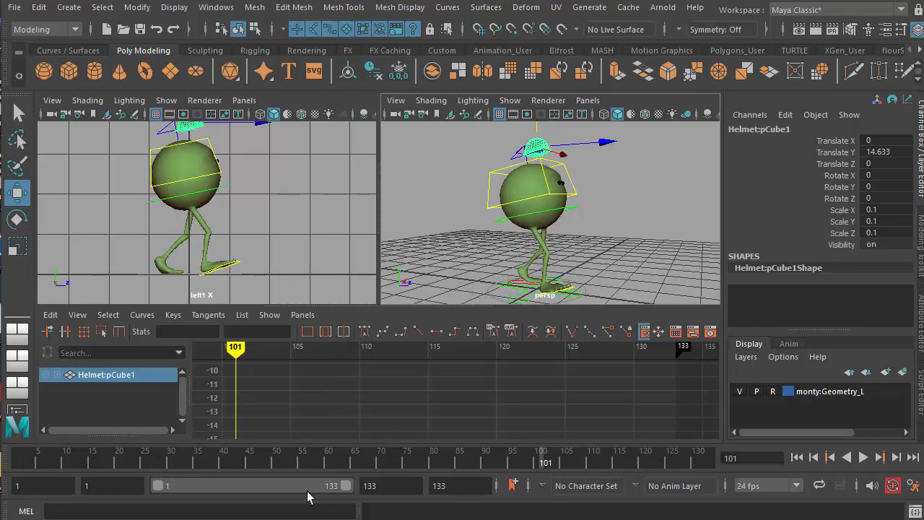
# Set both the playback range start and the animation start to frame 101.
pyautogui.click(113, 489)
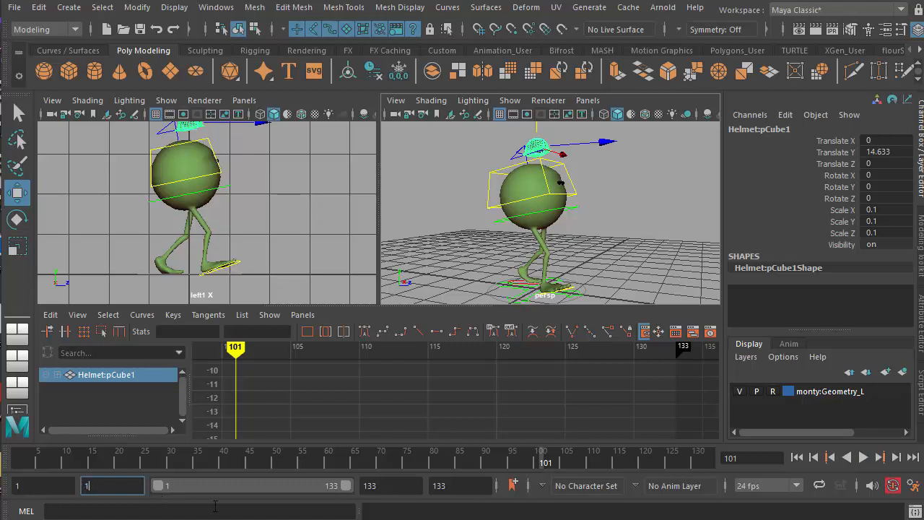
pyautogui.write('01')
pyautogui.press('Return')
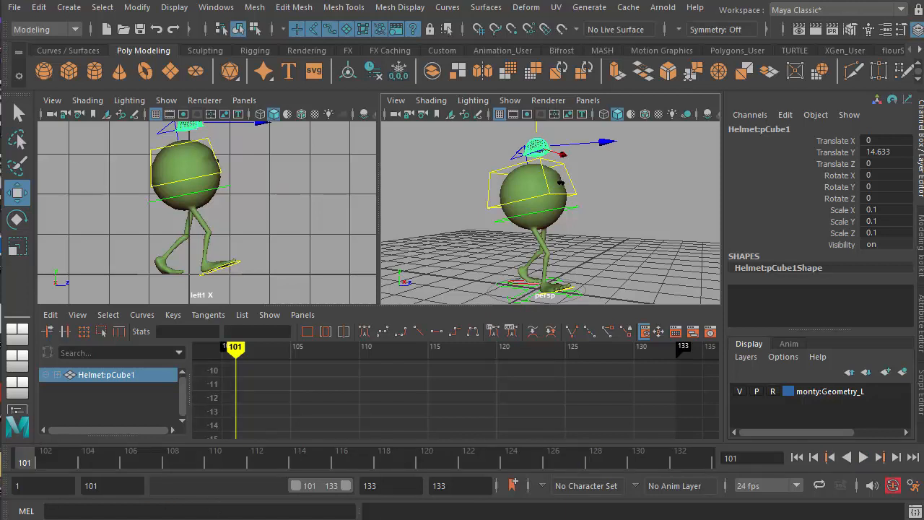
pyautogui.click(24, 484)
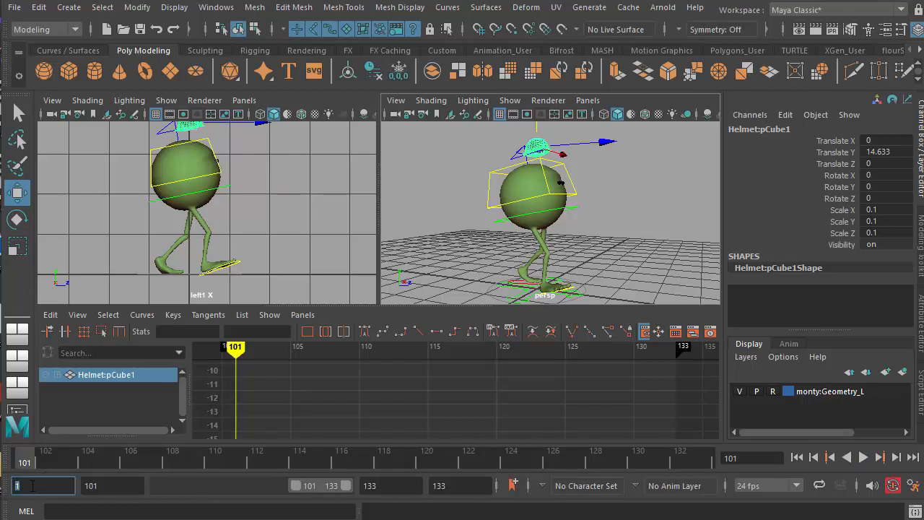
pyautogui.press('Return')
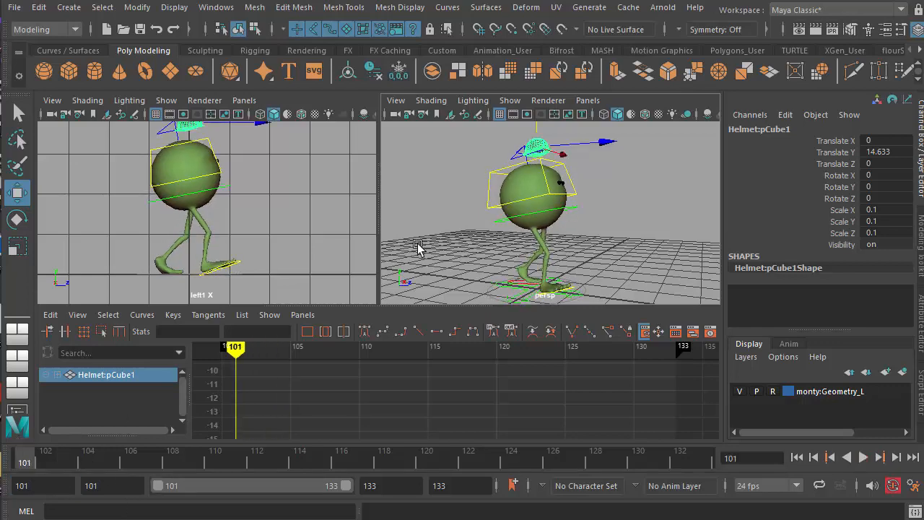
# Enlarge the perspective view, move the helmet back to a Translate Z of about -1.55, and scale it uniformly to 0.3.
pyautogui.press('space')
pyautogui.keyDown('alt'); pyautogui.moveTo(393, 309); pyautogui.dragTo(413, 330); pyautogui.keyUp('alt')
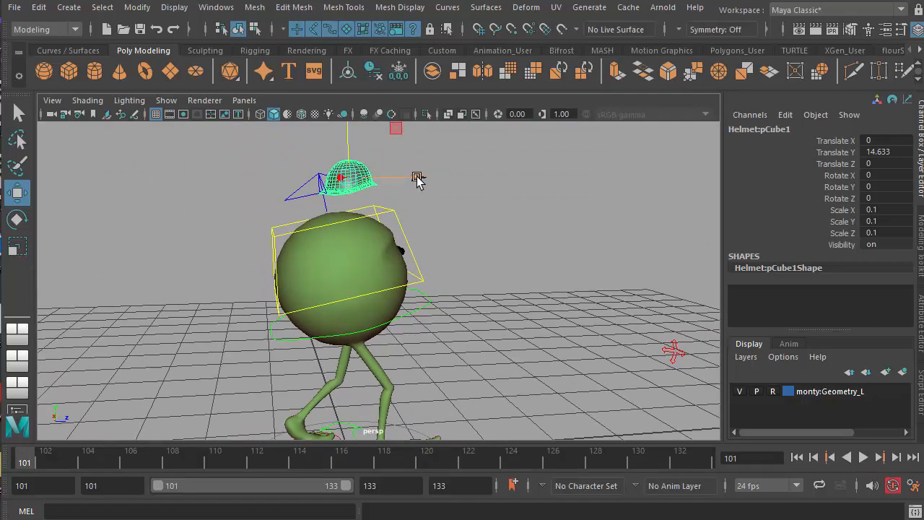
pyautogui.moveTo(418, 179); pyautogui.dragTo(404, 264)
pyautogui.moveTo(887, 211); pyautogui.dragTo(893, 228)
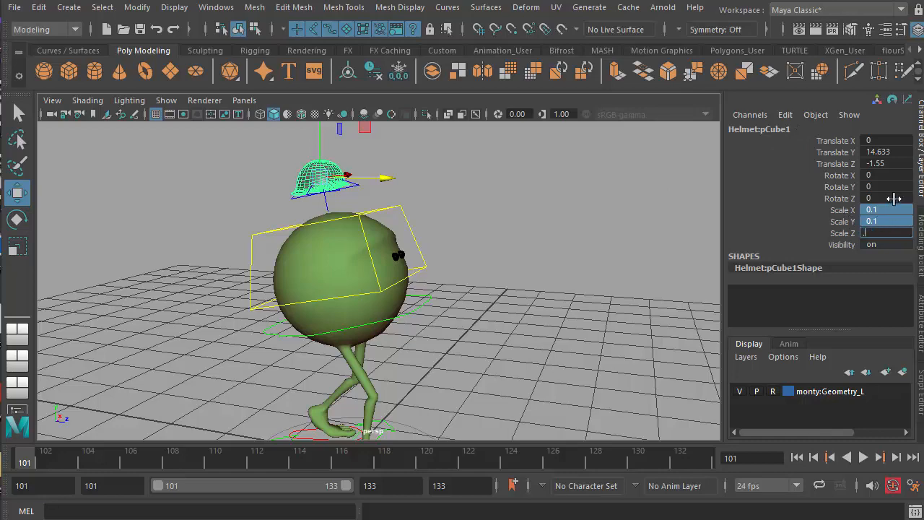
pyautogui.press('Return')
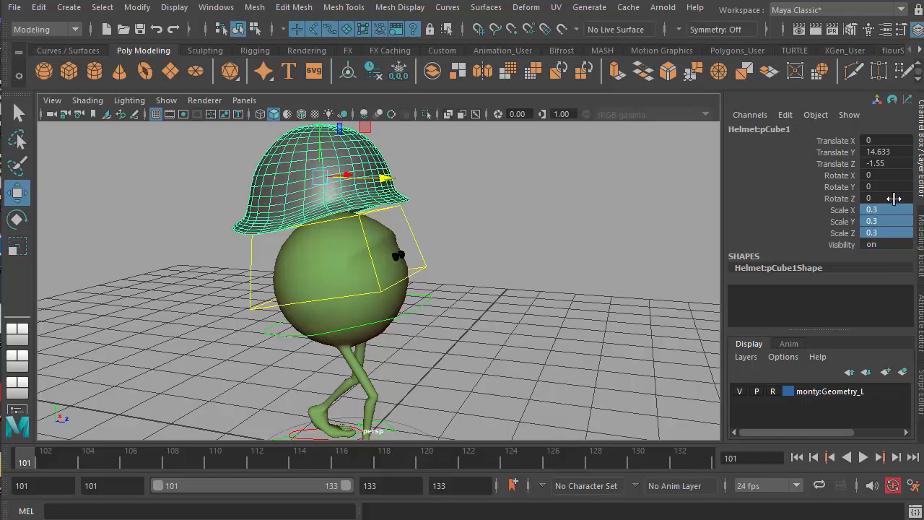
# Set the helmet's Scale X, Y and Z to 0.25.
pyautogui.keyDown('alt'); pyautogui.moveTo(438, 309); pyautogui.dragTo(717, 239); pyautogui.keyUp('alt')
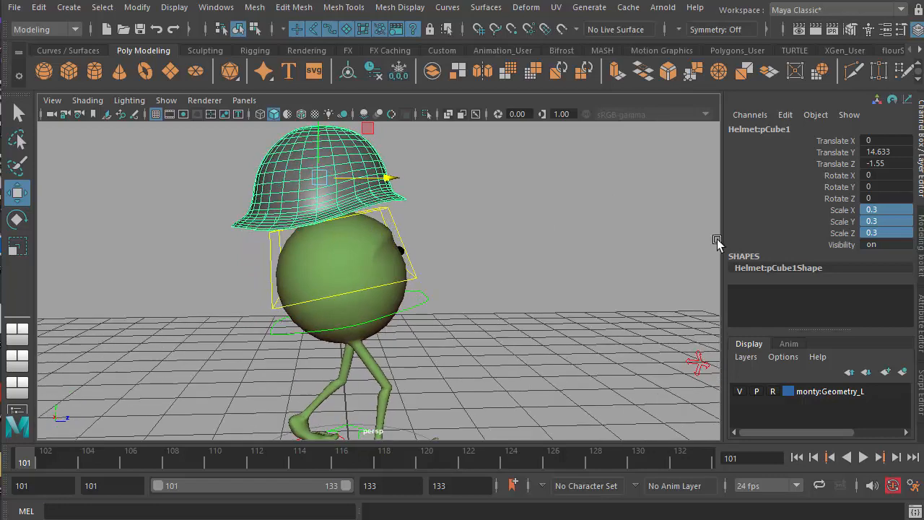
pyautogui.doubleClick(888, 231)
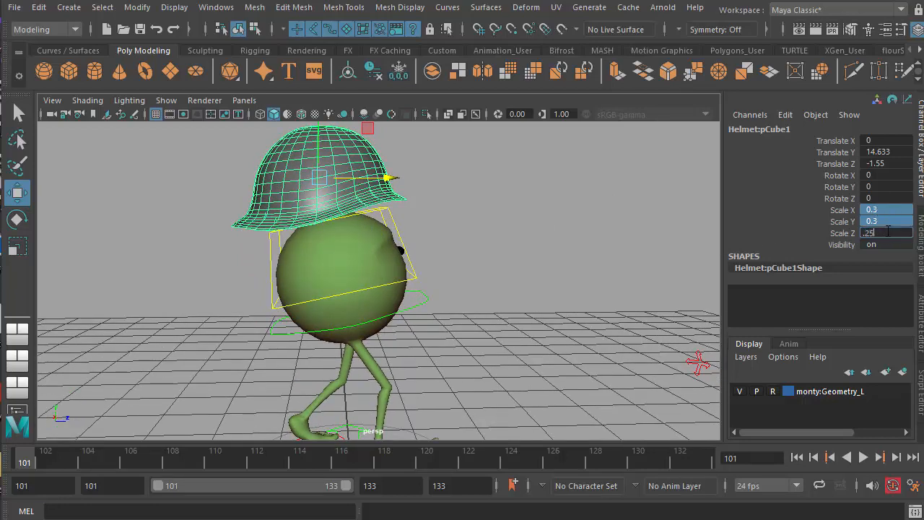
pyautogui.write('.25')
pyautogui.press('Return')
pyautogui.keyDown('alt'); pyautogui.moveTo(519, 268); pyautogui.dragTo(427, 273); pyautogui.keyUp('alt')
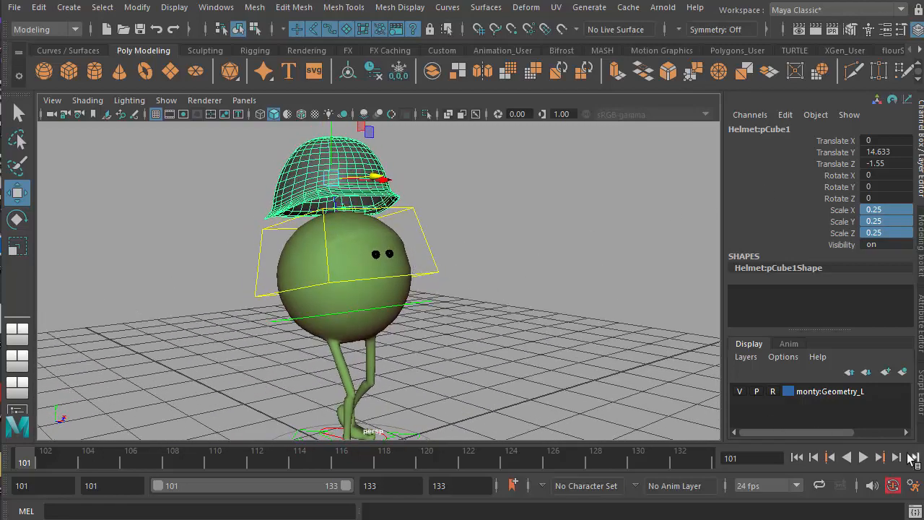
# Play the walk to check the helmet against the moving head, and return to frame 101.
pyautogui.click(864, 457)
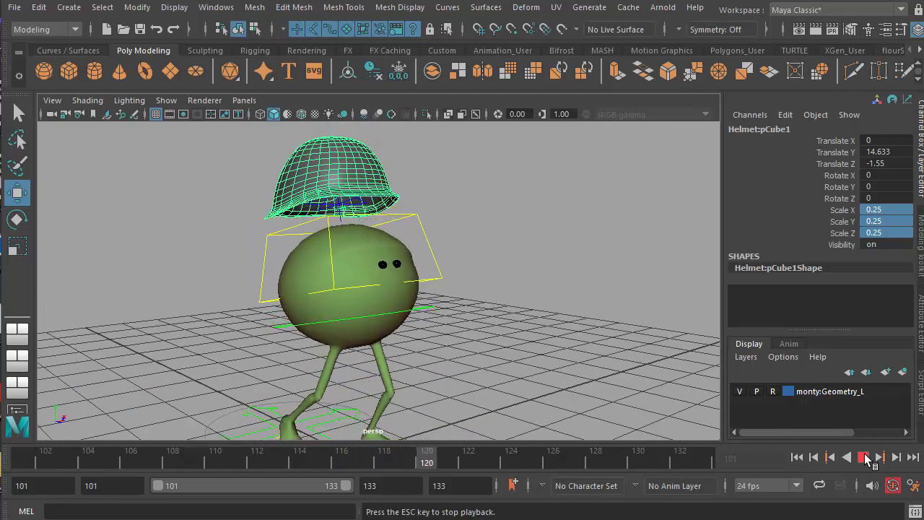
pyautogui.click(865, 457)
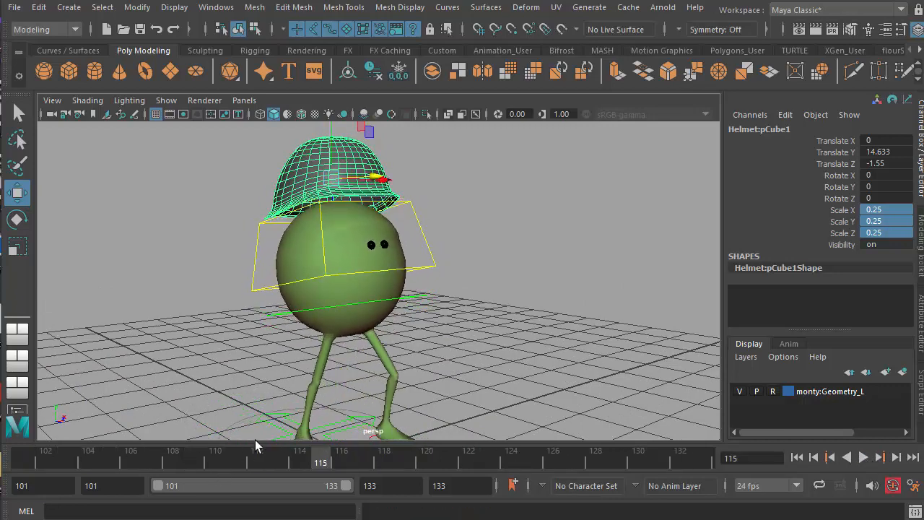
pyautogui.moveTo(265, 457); pyautogui.dragTo(24, 460)
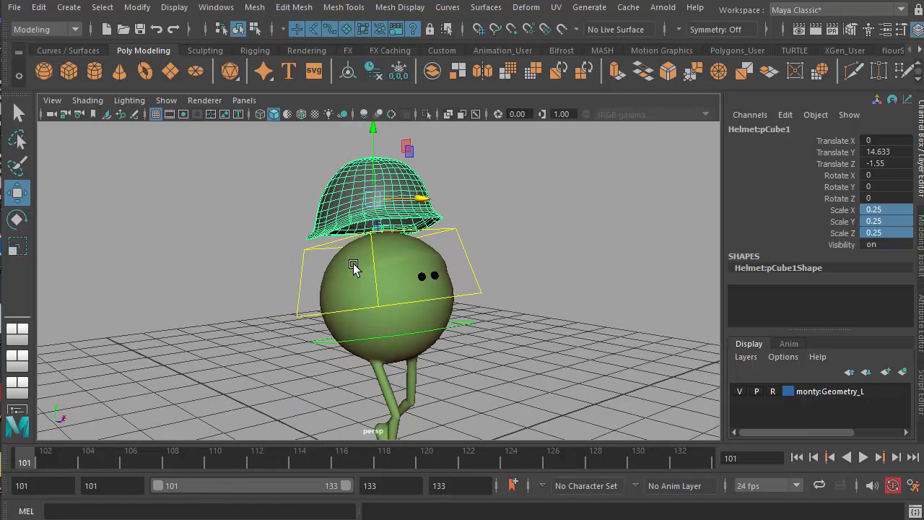
# Examine the gap between helmet and head up close in wireframe and shaded display.
pyautogui.keyDown('alt'); pyautogui.moveTo(353, 264); pyautogui.dragTo(409, 275); pyautogui.keyUp('alt')
pyautogui.keyDown('alt'); pyautogui.moveTo(408, 275); pyautogui.dragTo(371, 308, button='middle'); pyautogui.keyUp('alt')
pyautogui.keyDown('alt'); pyautogui.moveTo(435, 304); pyautogui.dragTo(605, 306, button='right'); pyautogui.keyUp('alt')
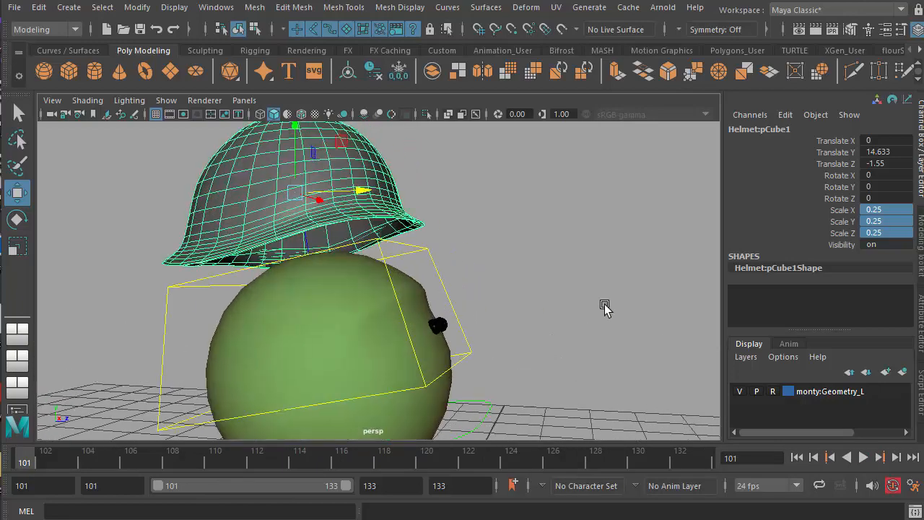
pyautogui.keyDown('alt'); pyautogui.moveTo(493, 314); pyautogui.dragTo(466, 315); pyautogui.keyUp('alt')
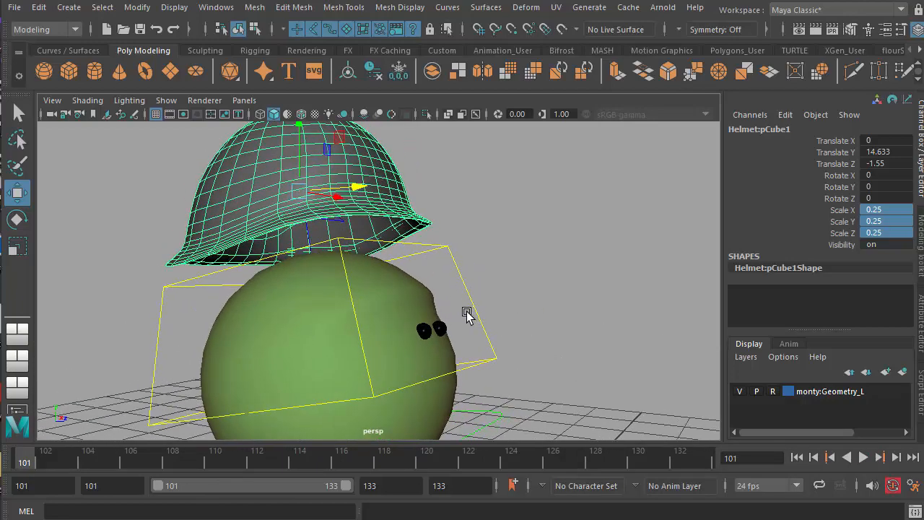
pyautogui.press('4')
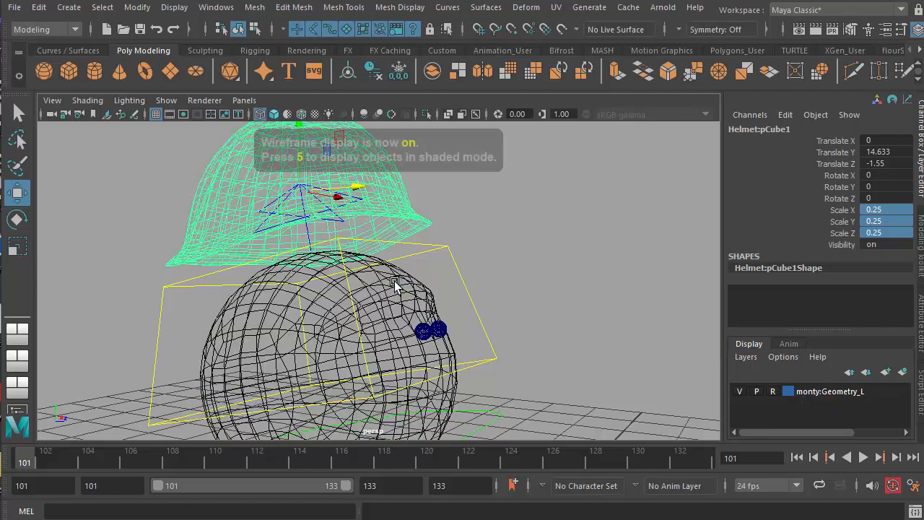
pyautogui.keyDown('alt'); pyautogui.moveTo(395, 284); pyautogui.dragTo(361, 277); pyautogui.keyUp('alt')
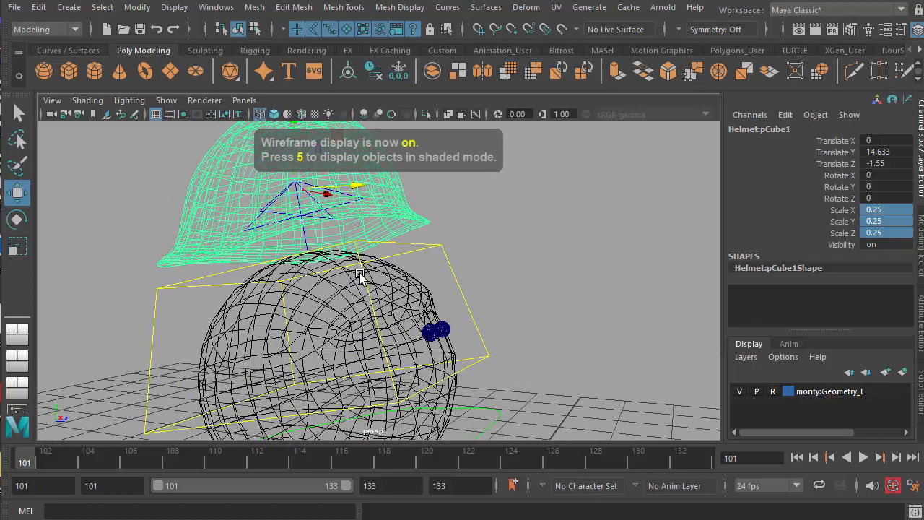
pyautogui.press('5')
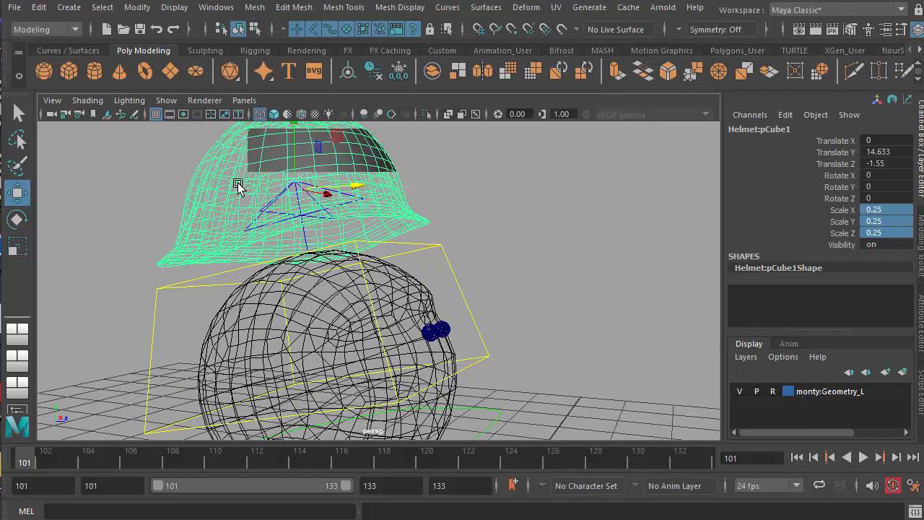
# Lower the helmet onto the head and shift it forward, to a Translate Y of about 13.01 and Translate Z of about -1.07.
pyautogui.moveTo(251, 189)
pyautogui.keyDown('alt'); pyautogui.mouseDown()
pyautogui.moveTo(289, 190)
pyautogui.moveTo(231, 194)
pyautogui.mouseUp(); pyautogui.keyUp('alt')
pyautogui.moveTo(231, 195)
pyautogui.keyDown('alt'); pyautogui.mouseDown(button='middle')
pyautogui.moveTo(276, 238)
pyautogui.moveTo(324, 259)
pyautogui.mouseUp(button='middle'); pyautogui.keyUp('alt')
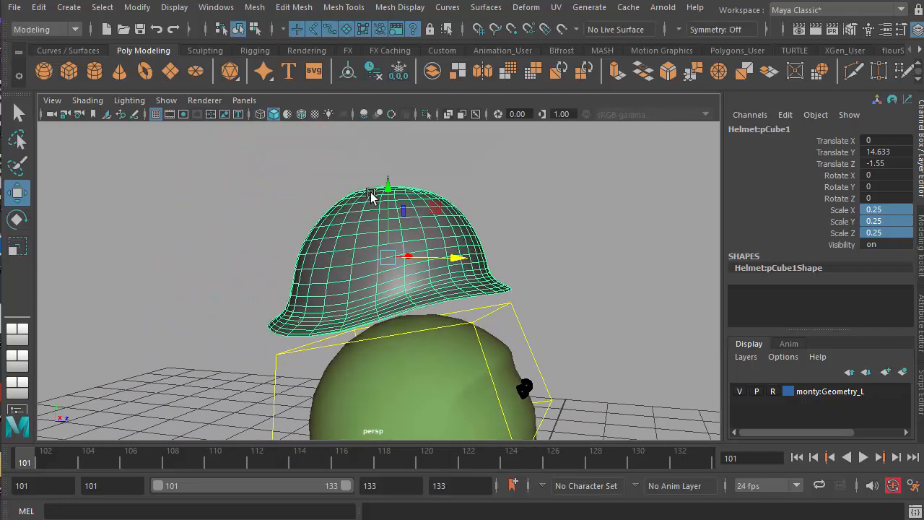
pyautogui.moveTo(387, 186); pyautogui.dragTo(397, 224)
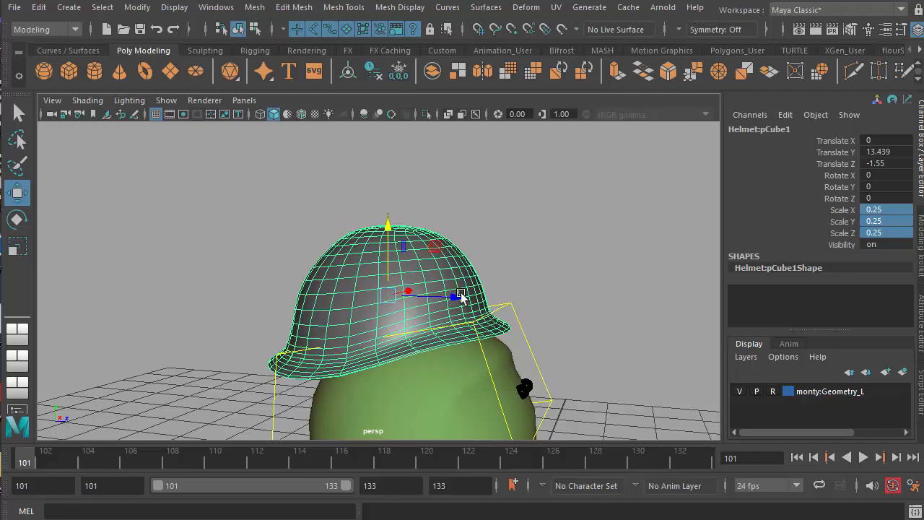
pyautogui.moveTo(460, 296); pyautogui.dragTo(491, 296)
pyautogui.moveTo(410, 230); pyautogui.dragTo(414, 239)
pyautogui.keyDown('alt'); pyautogui.moveTo(427, 300); pyautogui.dragTo(153, 284); pyautogui.keyUp('alt')
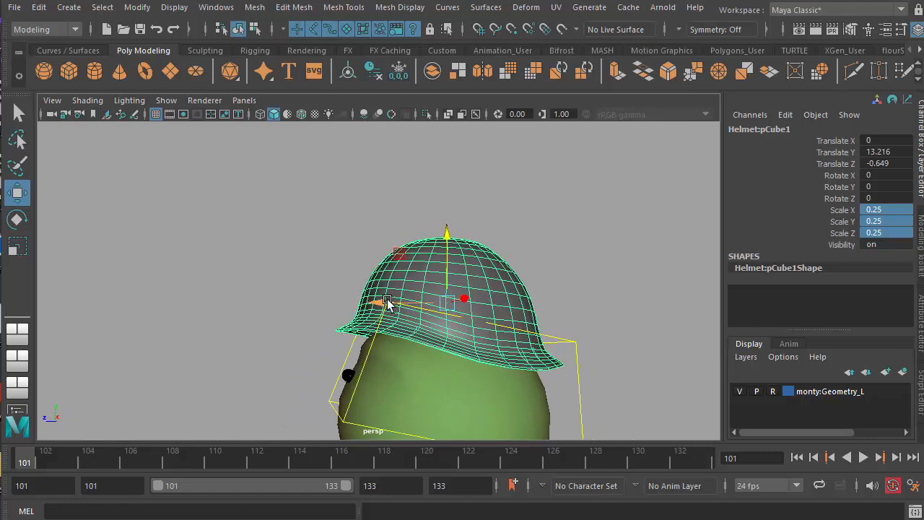
pyautogui.moveTo(379, 302); pyautogui.dragTo(391, 302)
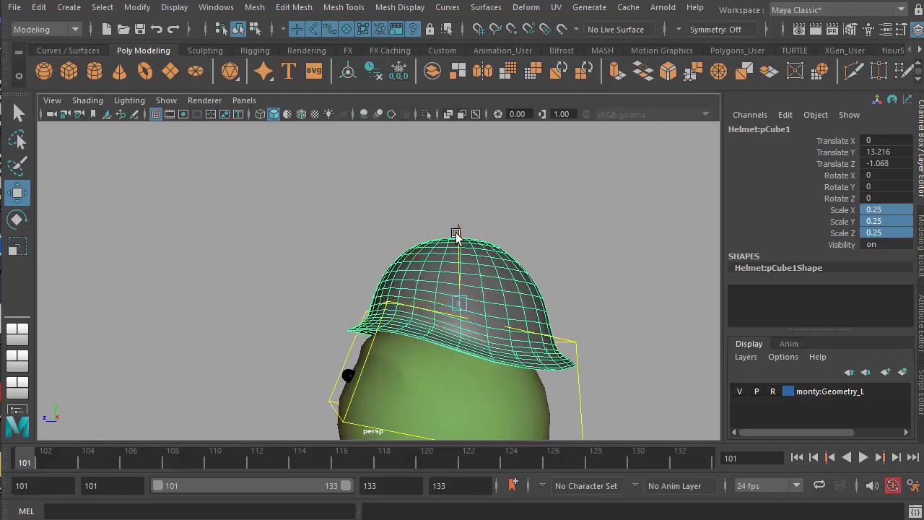
pyautogui.moveTo(456, 235); pyautogui.dragTo(456, 241)
# Tilt the helmet backward to a Rotate X of about -9.2 and shift it back to a Translate Z of about -1.17.
pyautogui.keyDown('alt'); pyautogui.moveTo(465, 321); pyautogui.dragTo(477, 343); pyautogui.keyUp('alt')
pyautogui.press('e')
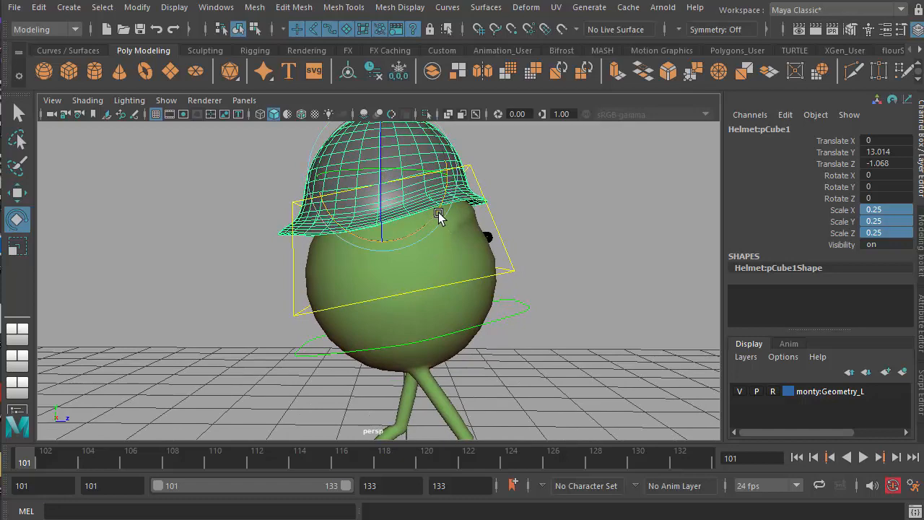
pyautogui.moveTo(441, 238); pyautogui.dragTo(437, 229)
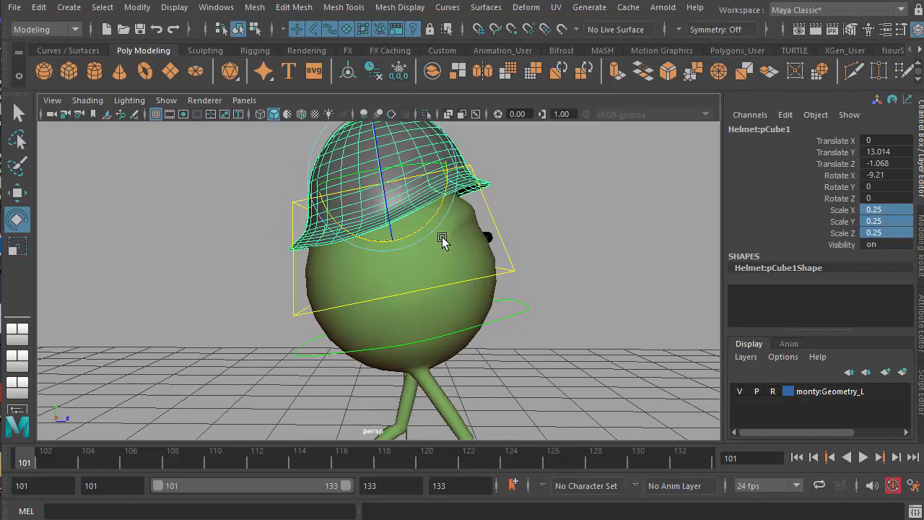
pyautogui.press('w')
pyautogui.moveTo(453, 181); pyautogui.dragTo(449, 183)
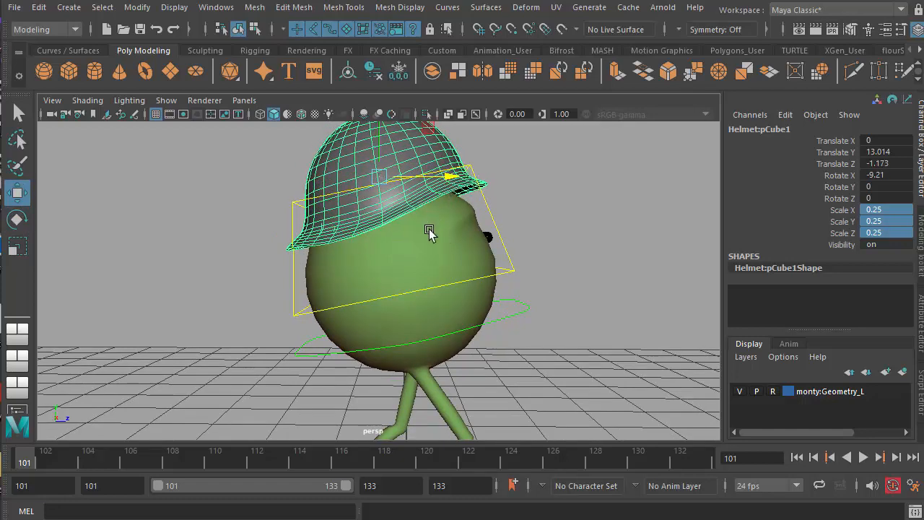
# Scale the helmet uniformly to 0.27 and reposition it at a Translate Y of about 12.69 and Translate Z of about -1.33.
pyautogui.doubleClick(886, 233)
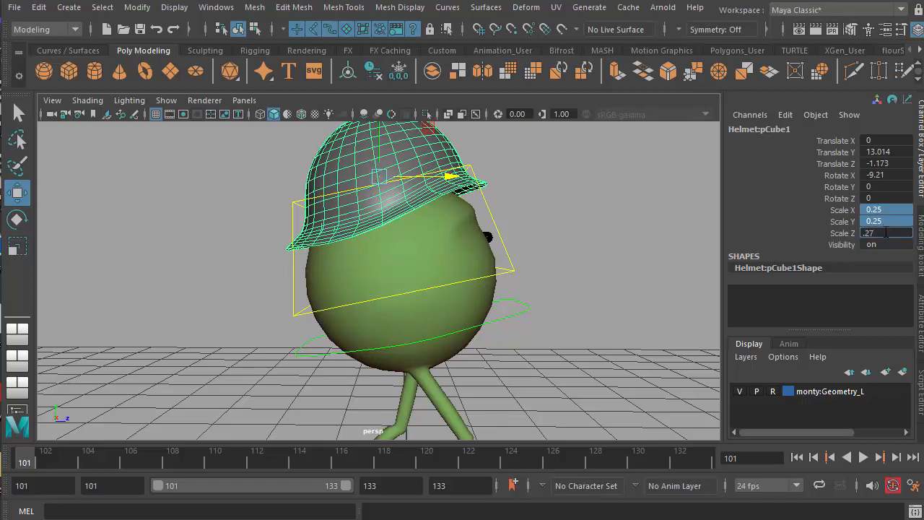
pyautogui.write('.27')
pyautogui.press('Return')
pyautogui.keyDown('alt'); pyautogui.moveTo(469, 364); pyautogui.dragTo(352, 238); pyautogui.keyUp('alt')
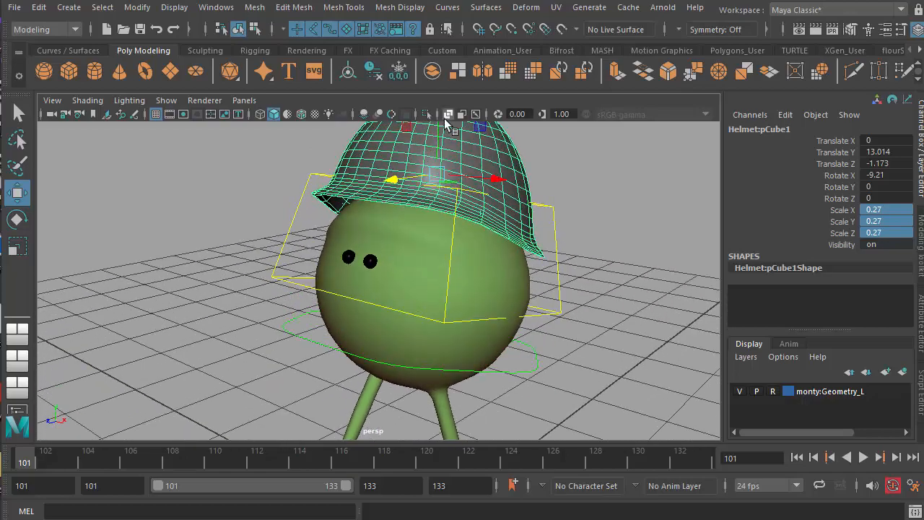
pyautogui.moveTo(435, 131); pyautogui.dragTo(434, 144)
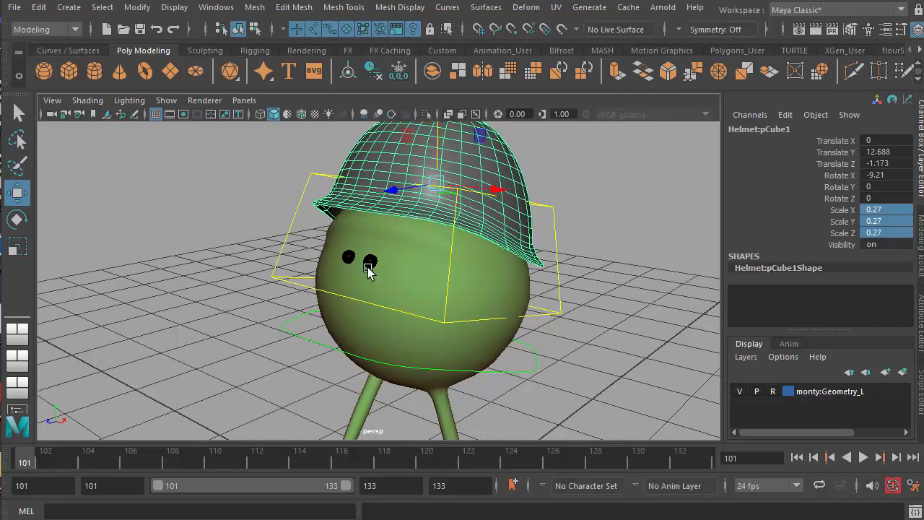
pyautogui.keyDown('alt'); pyautogui.moveTo(471, 267); pyautogui.dragTo(509, 233); pyautogui.keyUp('alt')
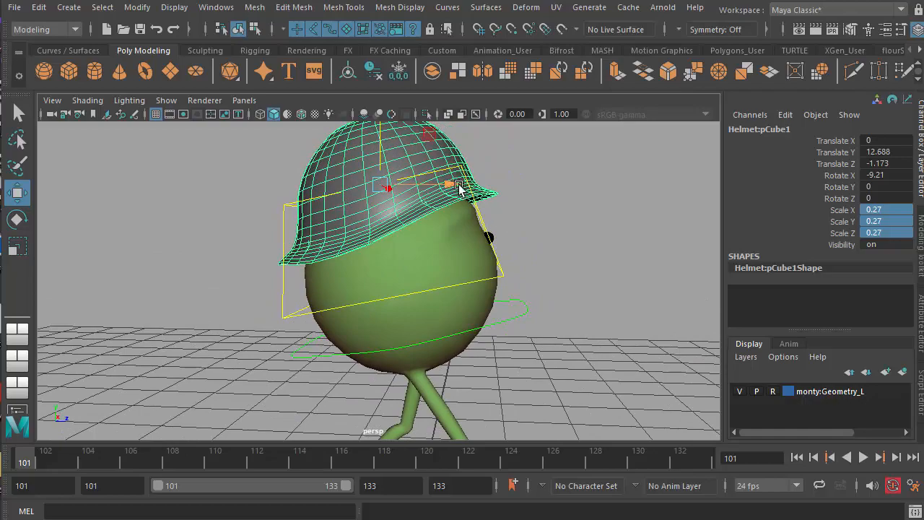
pyautogui.moveTo(454, 184); pyautogui.dragTo(443, 184)
# Switch the view to wireframe and select the character's squash control inside the helmet.
pyautogui.keyDown('alt'); pyautogui.moveTo(491, 251); pyautogui.dragTo(307, 358, button='right'); pyautogui.keyUp('alt')
pyautogui.keyDown('alt'); pyautogui.moveTo(307, 358); pyautogui.dragTo(283, 363); pyautogui.keyUp('alt')
pyautogui.keyDown('alt'); pyautogui.moveTo(287, 361); pyautogui.dragTo(286, 368, button='middle'); pyautogui.keyUp('alt')
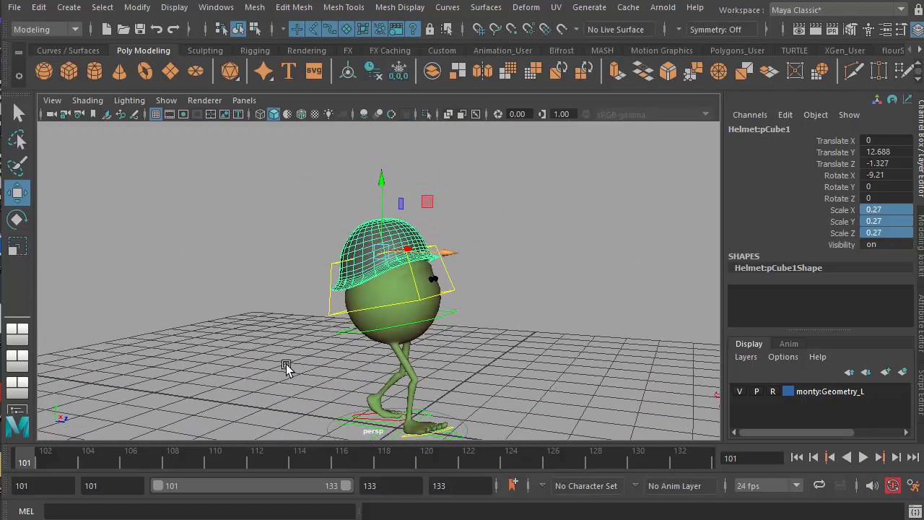
pyautogui.keyDown('alt'); pyautogui.moveTo(287, 367); pyautogui.dragTo(517, 353, button='right'); pyautogui.keyUp('alt')
pyautogui.keyDown('alt'); pyautogui.moveTo(506, 340); pyautogui.dragTo(481, 393, button='middle'); pyautogui.keyUp('alt')
pyautogui.keyDown('alt'); pyautogui.moveTo(439, 365); pyautogui.dragTo(516, 365, button='right'); pyautogui.keyUp('alt')
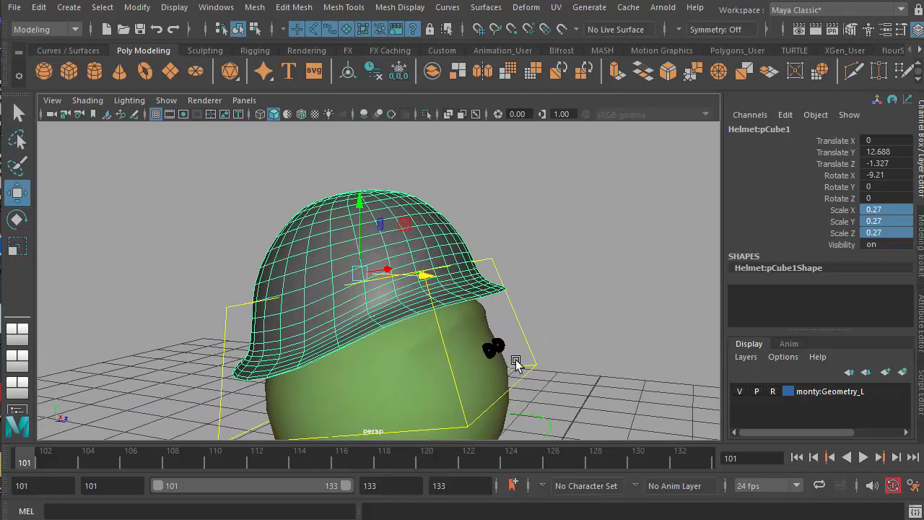
pyautogui.press('4')
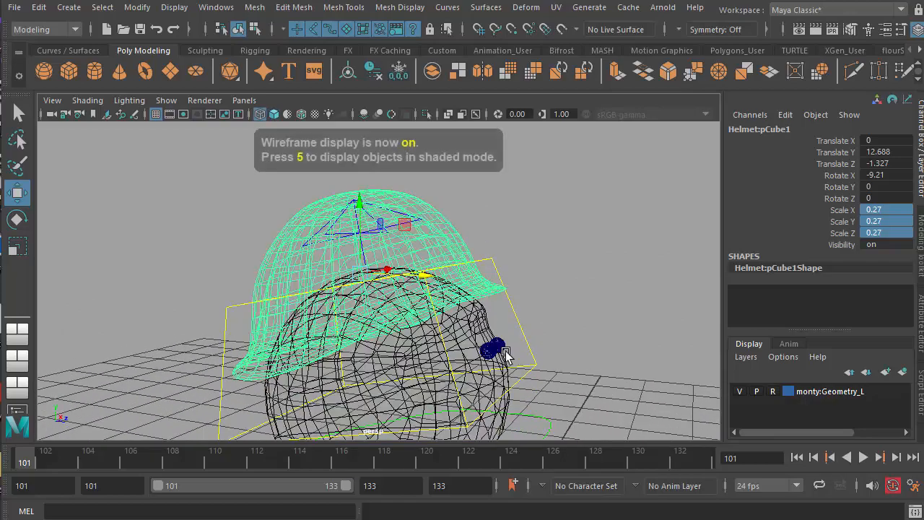
pyautogui.keyDown('alt'); pyautogui.moveTo(513, 354); pyautogui.dragTo(377, 336); pyautogui.keyUp('alt')
pyautogui.keyDown('alt'); pyautogui.moveTo(377, 336); pyautogui.dragTo(728, 329, button='right'); pyautogui.keyUp('alt')
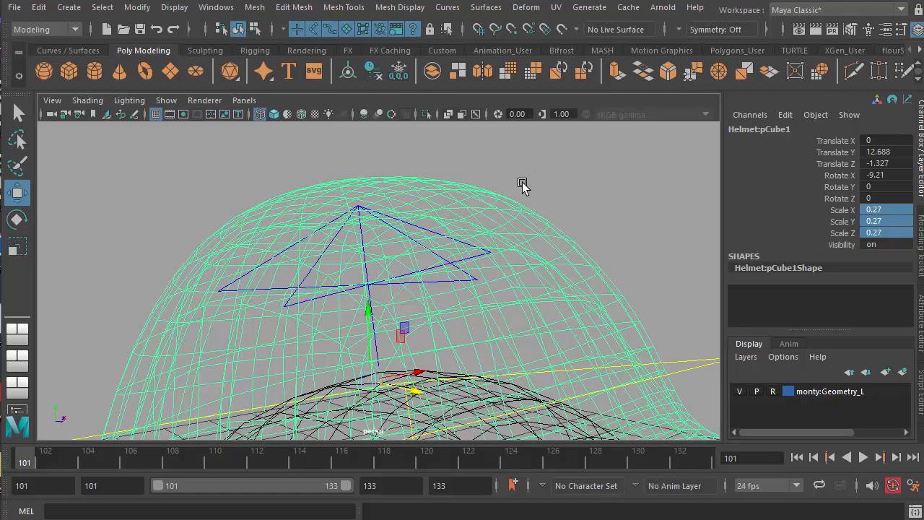
pyautogui.moveTo(523, 184); pyautogui.dragTo(569, 254)
pyautogui.keyDown('alt'); pyautogui.moveTo(417, 309); pyautogui.dragTo(500, 316, button='right'); pyautogui.keyUp('alt')
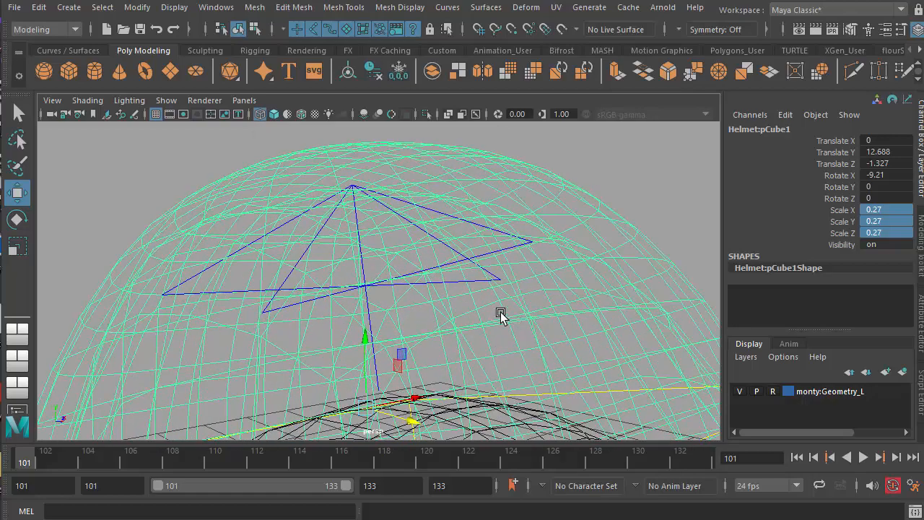
pyautogui.click(455, 280)
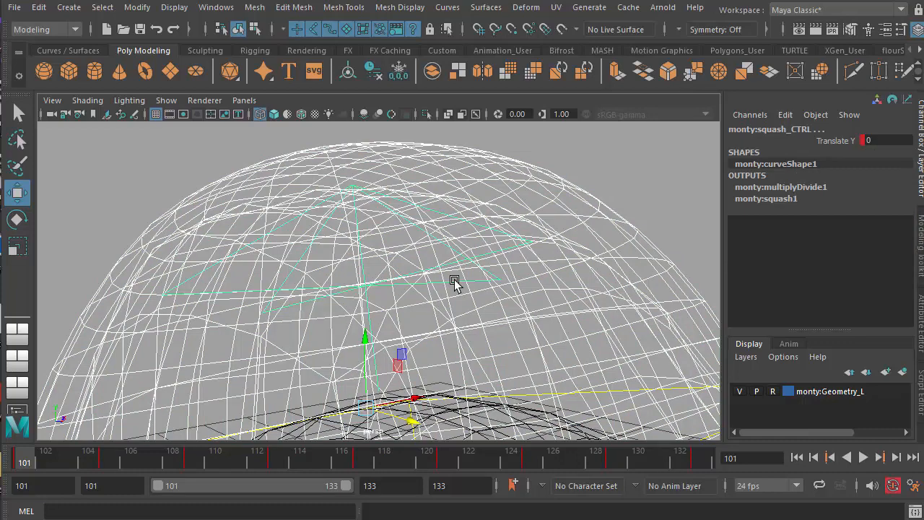
# Parent the helmet to the squash control and play the animation briefly to check the attachment.
pyautogui.press('Up')
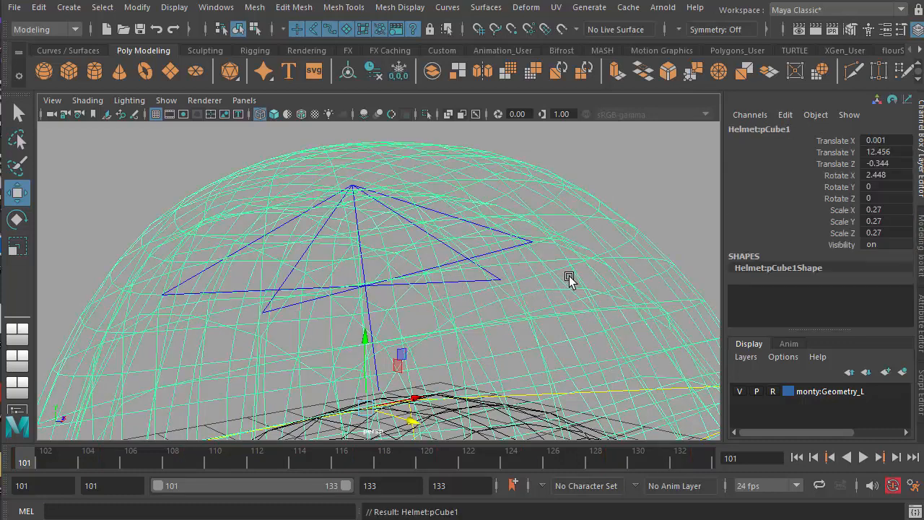
pyautogui.keyDown('alt'); pyautogui.moveTo(568, 278); pyautogui.dragTo(121, 316, button='right'); pyautogui.keyUp('alt')
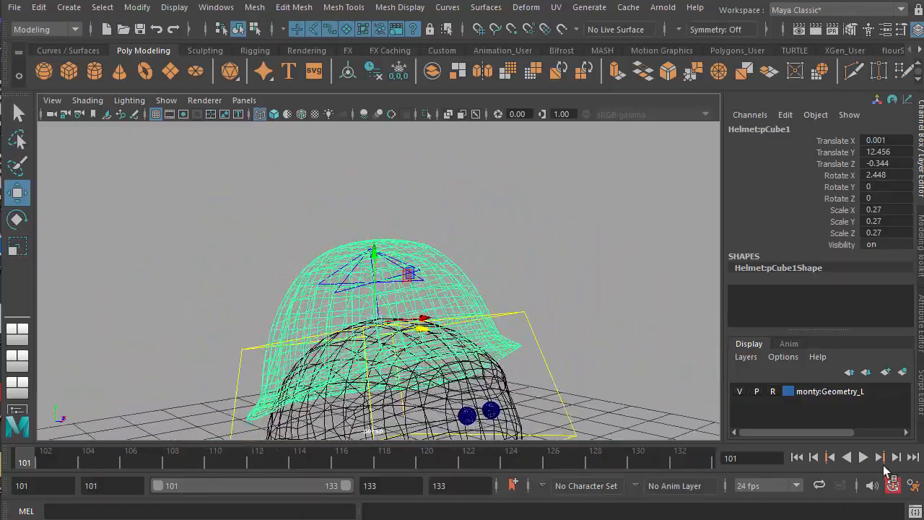
pyautogui.click(863, 458)
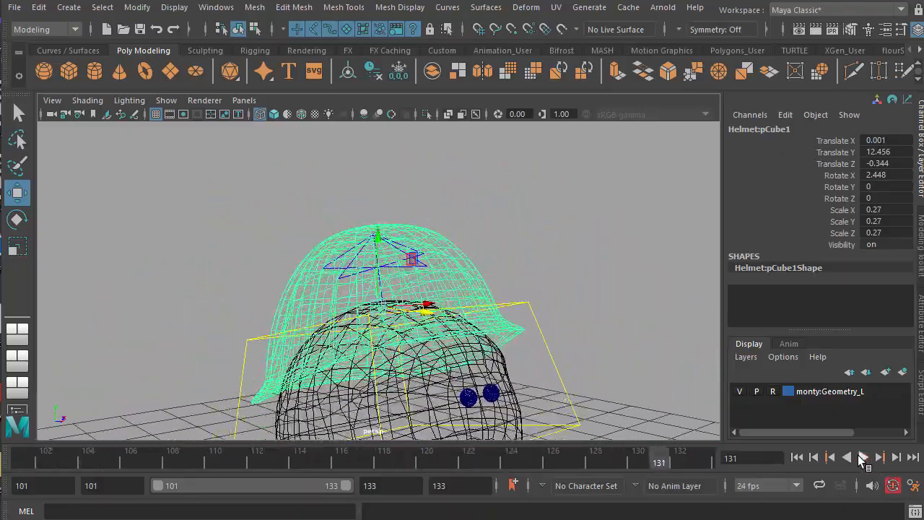
pyautogui.click(862, 457)
pyautogui.click(862, 457)
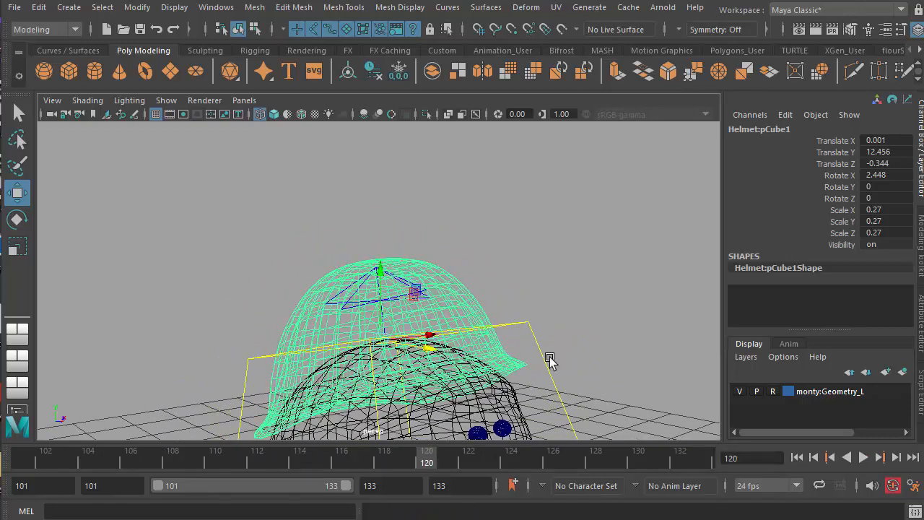
# Return to the shaded view, clear the selection and play the walk cycle to check the helmet's fit from several angles.
pyautogui.press('5')
pyautogui.moveTo(551, 332)
pyautogui.keyDown('alt'); pyautogui.mouseDown()
pyautogui.moveTo(591, 339)
pyautogui.moveTo(418, 337)
pyautogui.moveTo(426, 338)
pyautogui.mouseUp(); pyautogui.keyUp('alt')
pyautogui.click(544, 310)
pyautogui.keyDown('alt'); pyautogui.moveTo(544, 310); pyautogui.dragTo(645, 333); pyautogui.keyUp('alt')
pyautogui.click(862, 457)
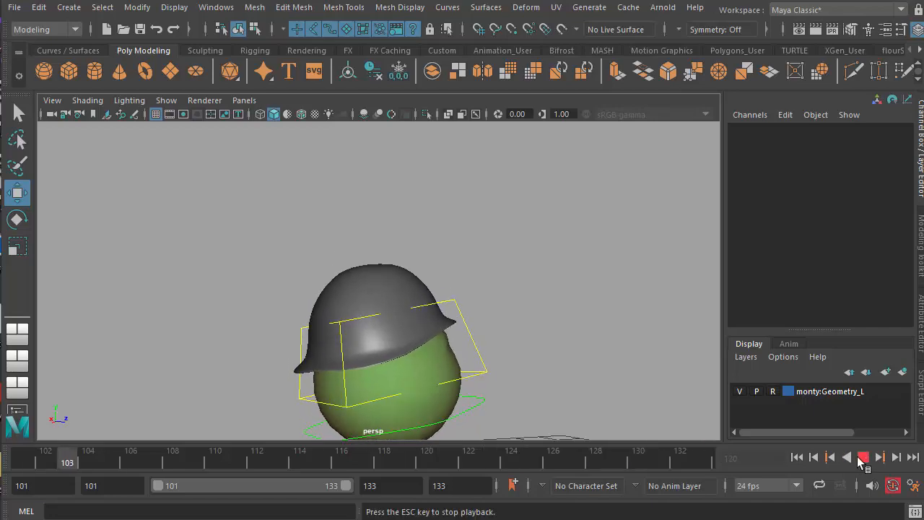
pyautogui.keyDown('alt'); pyautogui.moveTo(572, 383); pyautogui.dragTo(390, 384); pyautogui.keyUp('alt')
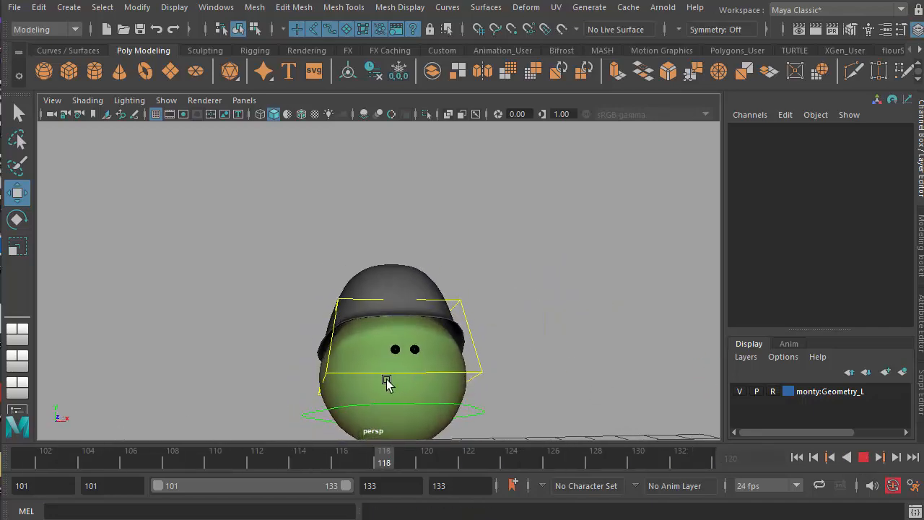
pyautogui.keyDown('alt'); pyautogui.moveTo(385, 382); pyautogui.dragTo(367, 391, button='right'); pyautogui.keyUp('alt')
pyautogui.keyDown('alt'); pyautogui.moveTo(366, 391); pyautogui.dragTo(442, 391); pyautogui.keyUp('alt')
pyautogui.keyDown('alt'); pyautogui.moveTo(439, 364); pyautogui.dragTo(438, 311, button='middle'); pyautogui.keyUp('alt')
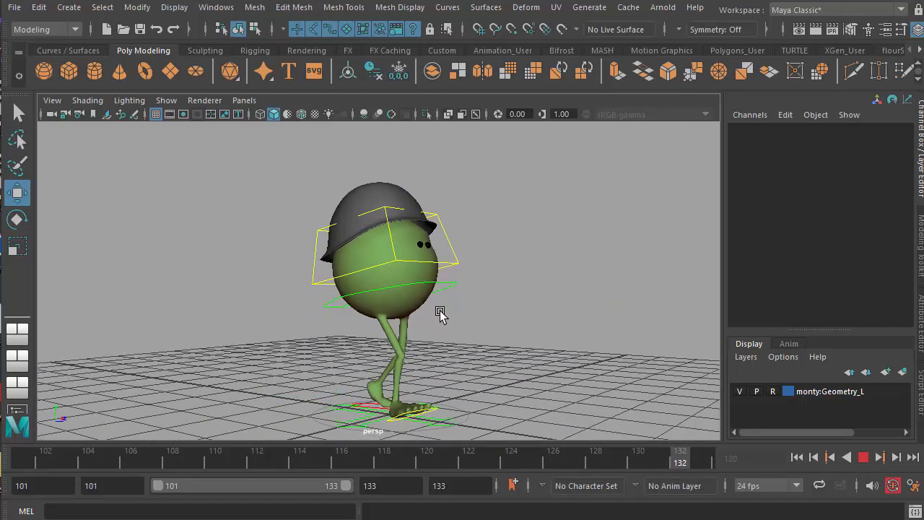
pyautogui.keyDown('alt'); pyautogui.moveTo(438, 311); pyautogui.dragTo(491, 338, button='right'); pyautogui.keyUp('alt')
pyautogui.moveTo(490, 338)
pyautogui.keyDown('alt'); pyautogui.mouseDown()
pyautogui.moveTo(672, 342)
pyautogui.moveTo(356, 355)
pyautogui.moveTo(448, 352)
pyautogui.moveTo(512, 337)
pyautogui.moveTo(438, 349)
pyautogui.moveTo(480, 350)
pyautogui.mouseUp(); pyautogui.keyUp('alt')
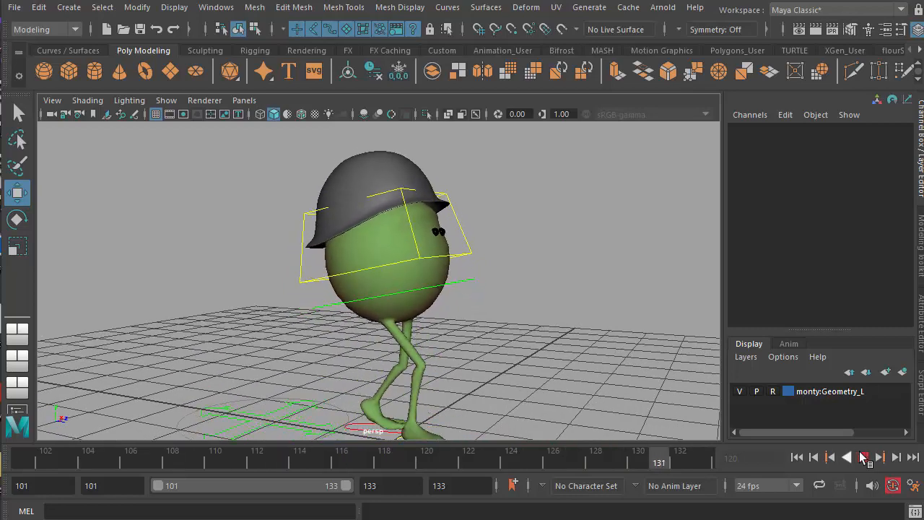
pyautogui.click(863, 456)
# Make surfaces unselectable, select the left foot control and go to frame 113.
pyautogui.keyDown('alt'); pyautogui.moveTo(351, 363); pyautogui.dragTo(357, 335, button='middle'); pyautogui.keyUp('alt')
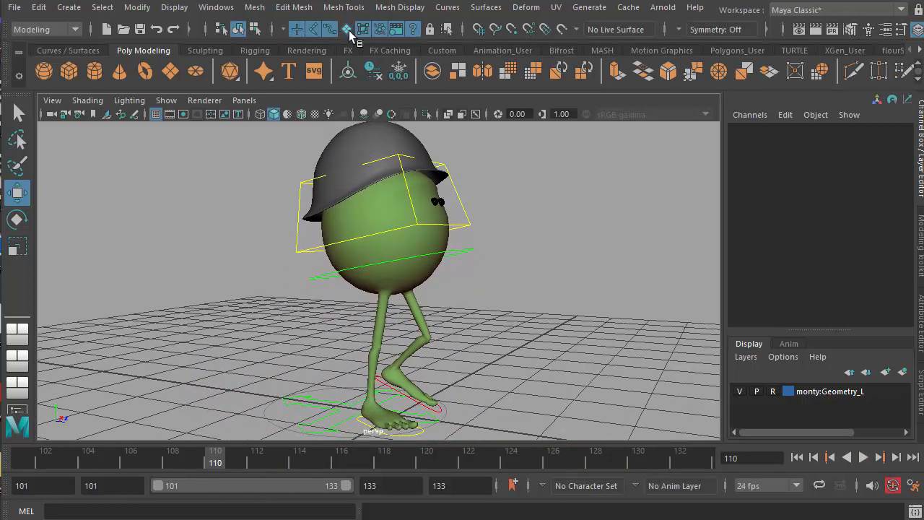
pyautogui.click(347, 30)
pyautogui.keyDown('alt'); pyautogui.moveTo(437, 433); pyautogui.dragTo(446, 431); pyautogui.keyUp('alt')
pyautogui.click(438, 410)
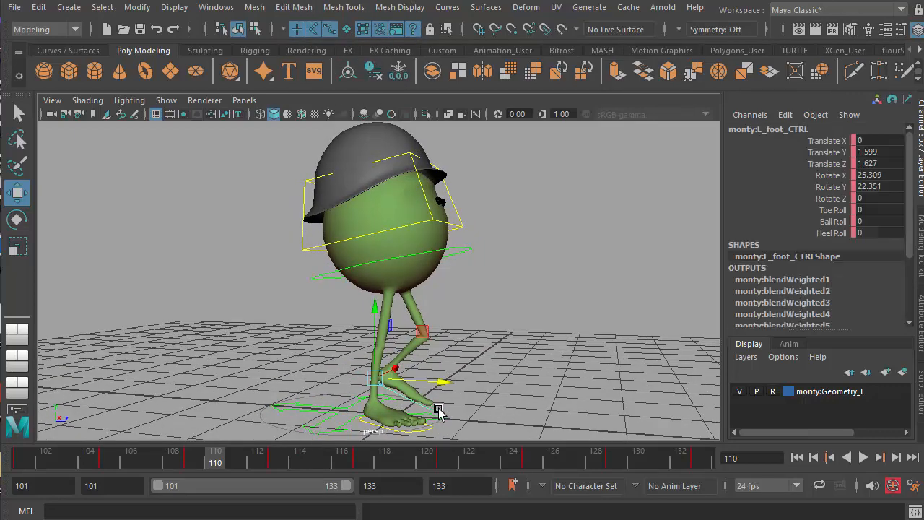
pyautogui.hotkey('alt', 'v')
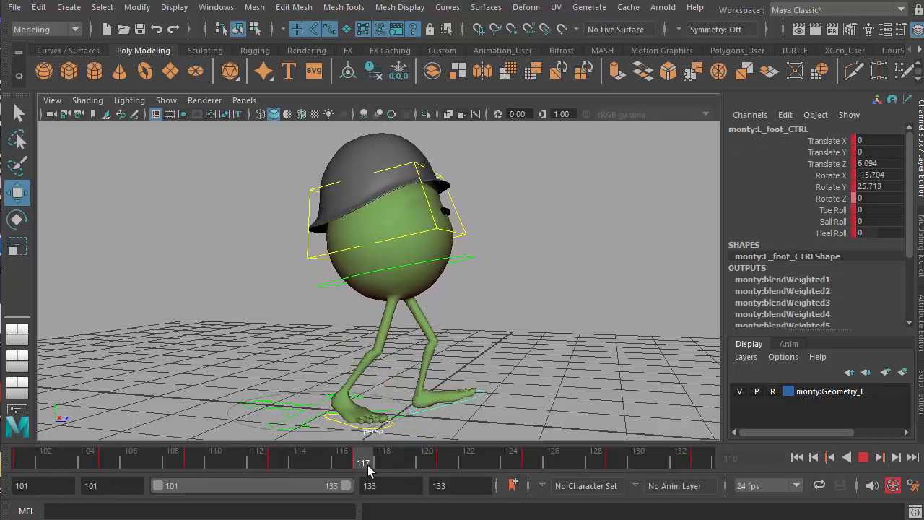
pyautogui.moveTo(368, 469); pyautogui.dragTo(278, 468)
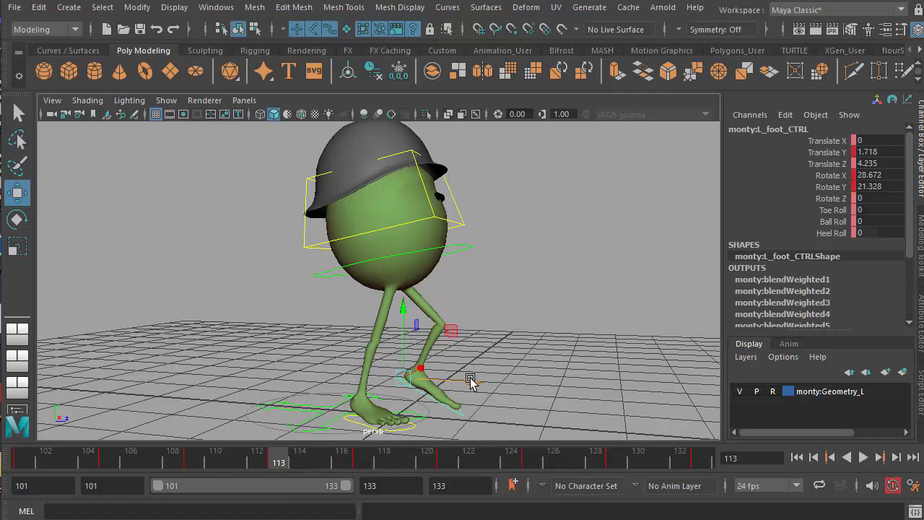
# At frame 113, kick the left foot up and forward to about Translate Y 5.92, Translate Z 10.69 and Rotate X -66.3.
pyautogui.moveTo(404, 332)
pyautogui.mouseDown()
pyautogui.moveTo(404, 303)
pyautogui.moveTo(406, 318)
pyautogui.mouseUp()
pyautogui.moveTo(472, 340); pyautogui.dragTo(454, 169)
pyautogui.press('e')
pyautogui.press('w')
pyautogui.moveTo(560, 345); pyautogui.dragTo(599, 338)
pyautogui.moveTo(519, 295); pyautogui.dragTo(519, 261)
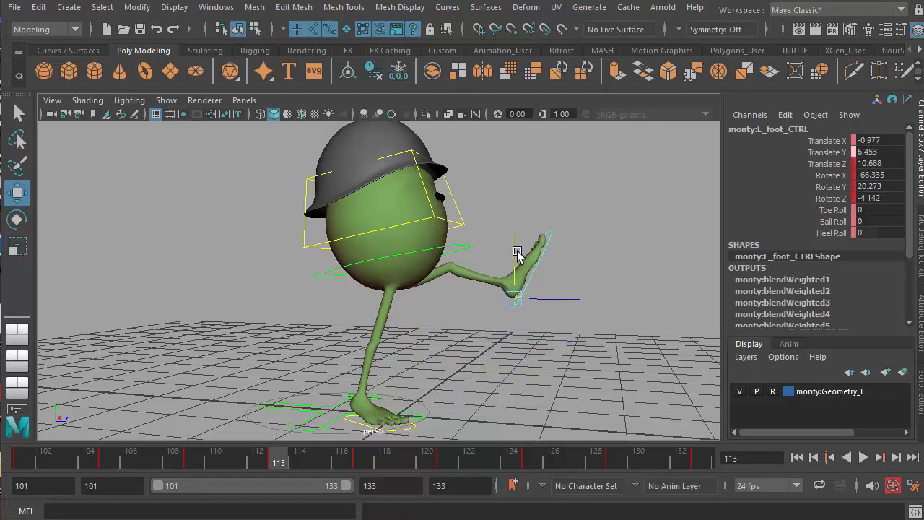
# Point the left foot's toes upward to a Rotate X of about -93.2 and straighten the leg to a Translate Z of about 11.32.
pyautogui.press('e')
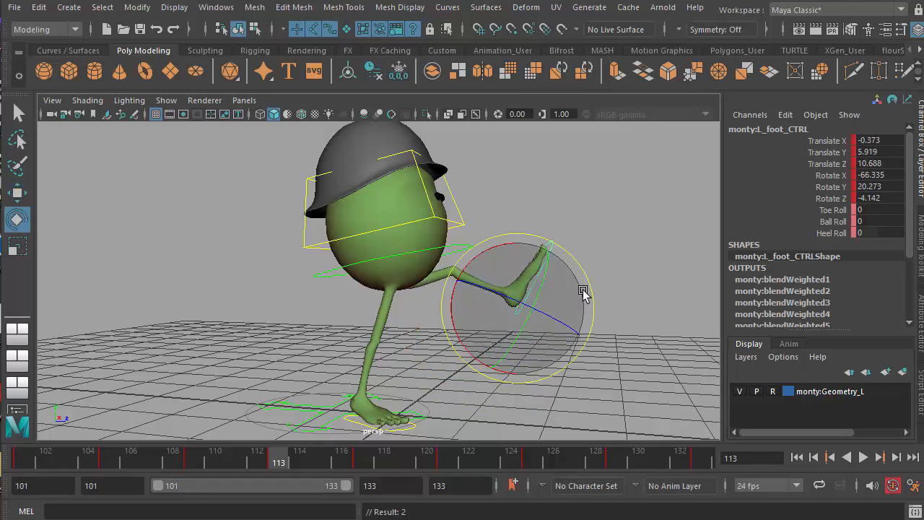
pyautogui.moveTo(596, 303); pyautogui.dragTo(588, 263)
pyautogui.press('w')
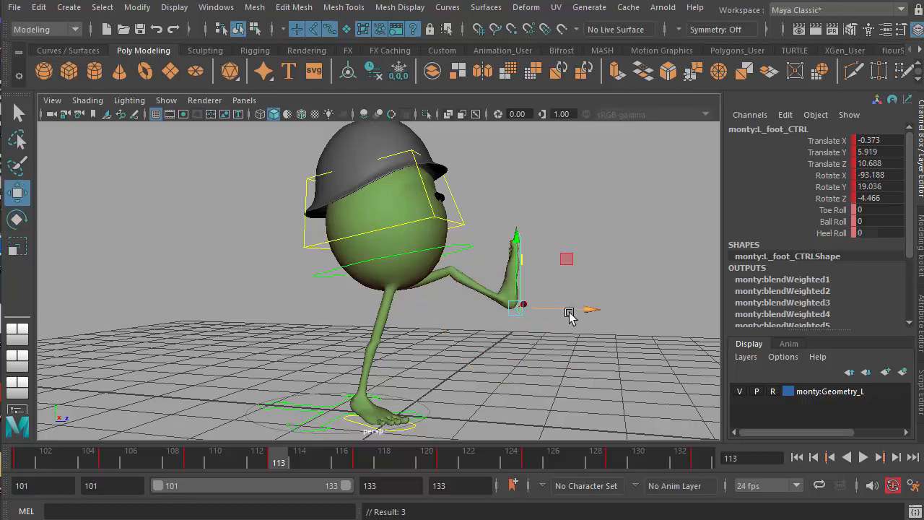
pyautogui.moveTo(571, 313); pyautogui.dragTo(601, 309)
pyautogui.moveTo(606, 308); pyautogui.dragTo(608, 308)
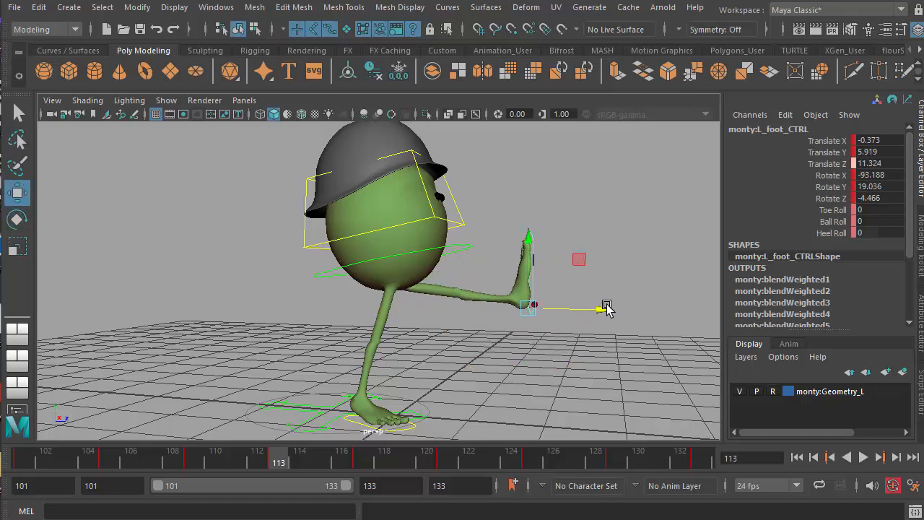
pyautogui.keyDown('alt'); pyautogui.moveTo(570, 347); pyautogui.dragTo(514, 349); pyautogui.keyUp('alt')
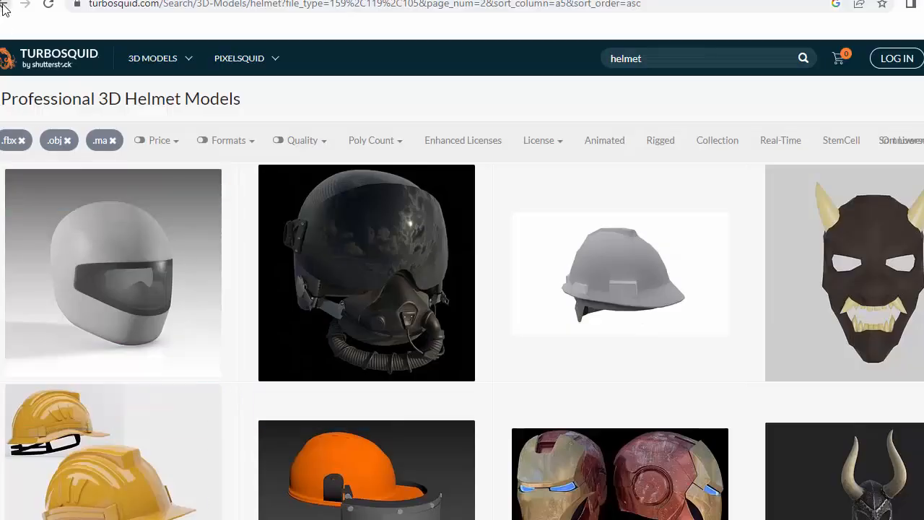
# Switch to the web browser and go back from the TurboSquid helmet listings through the earlier Google search pages.
pyautogui.click(5, 6)
pyautogui.click(4, 6)
pyautogui.click(4, 6)
pyautogui.click(4, 6)
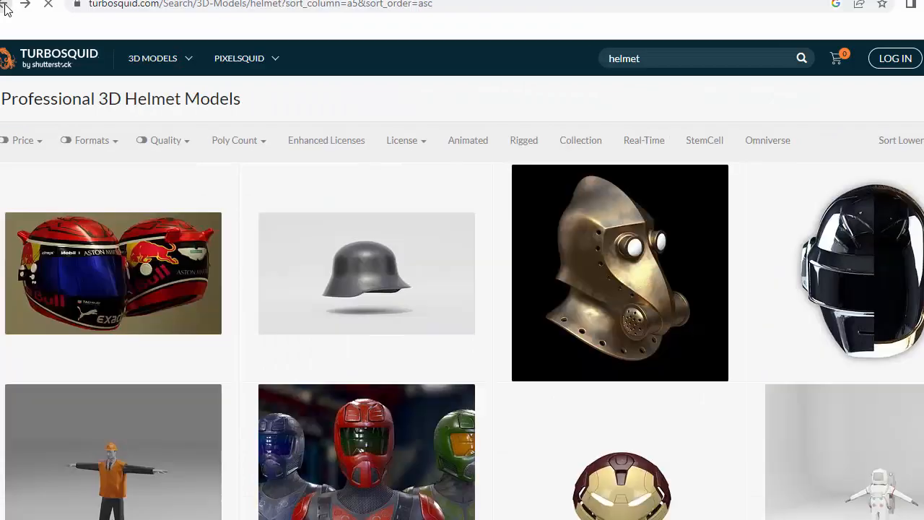
pyautogui.click(4, 5)
pyautogui.click(4, 6)
pyautogui.click(4, 6)
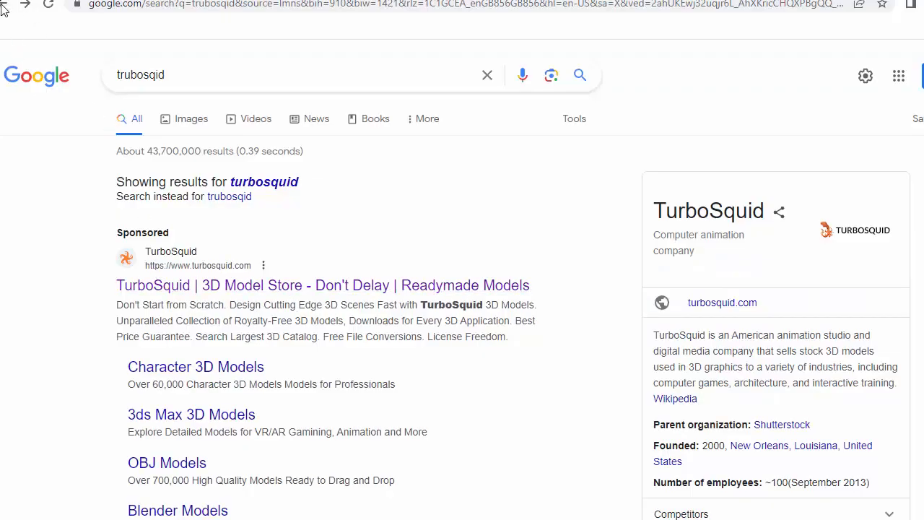
pyautogui.click(10, 6)
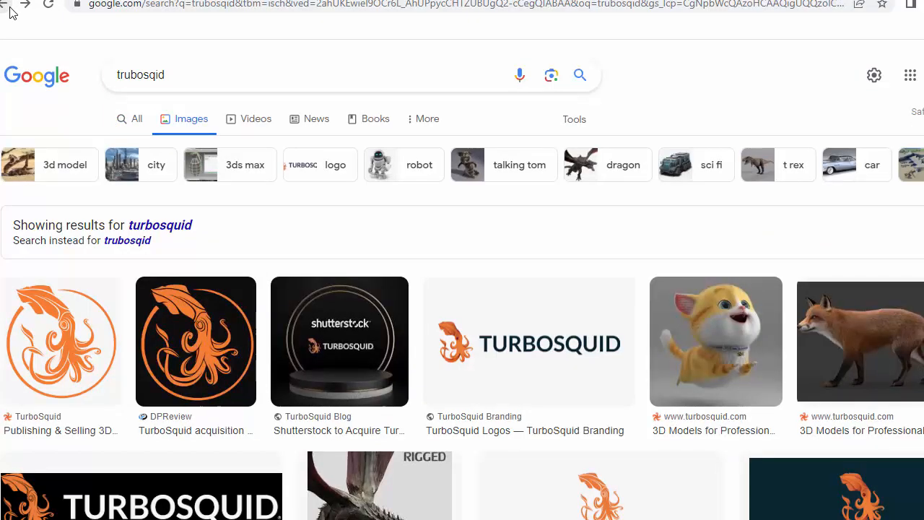
pyautogui.click(10, 6)
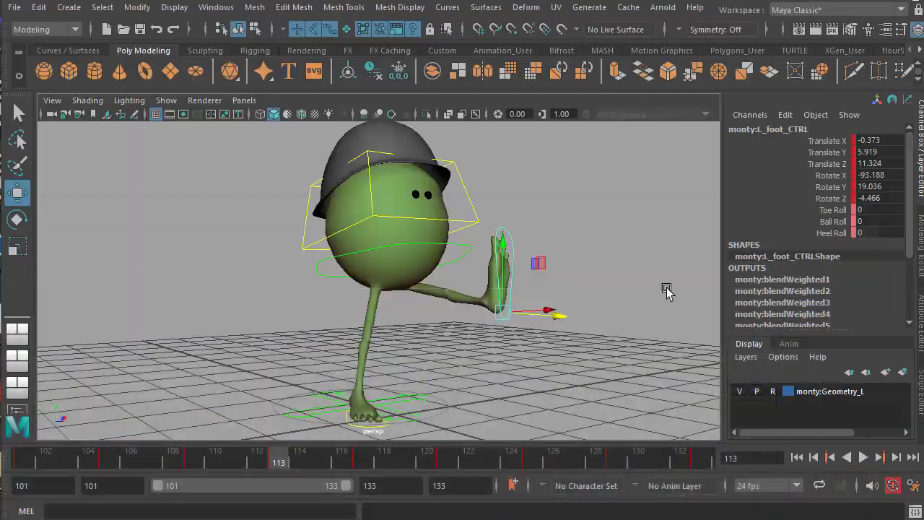
# Return to Maya and refine the frame 113 left foot pose to about Translate Y 6.7, Translate Z 11.4 and Rotate X -99.2.
pyautogui.keyDown('alt'); pyautogui.moveTo(509, 339); pyautogui.dragTo(543, 260); pyautogui.keyUp('alt')
pyautogui.moveTo(521, 230); pyautogui.dragTo(518, 218)
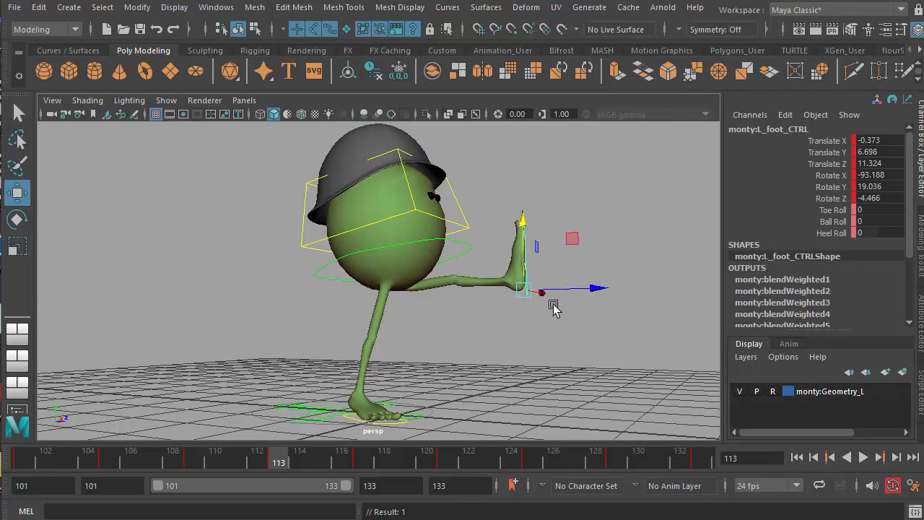
pyautogui.press('e')
pyautogui.moveTo(585, 288)
pyautogui.mouseDown()
pyautogui.moveTo(607, 283)
pyautogui.moveTo(592, 289)
pyautogui.mouseUp()
pyautogui.press('w')
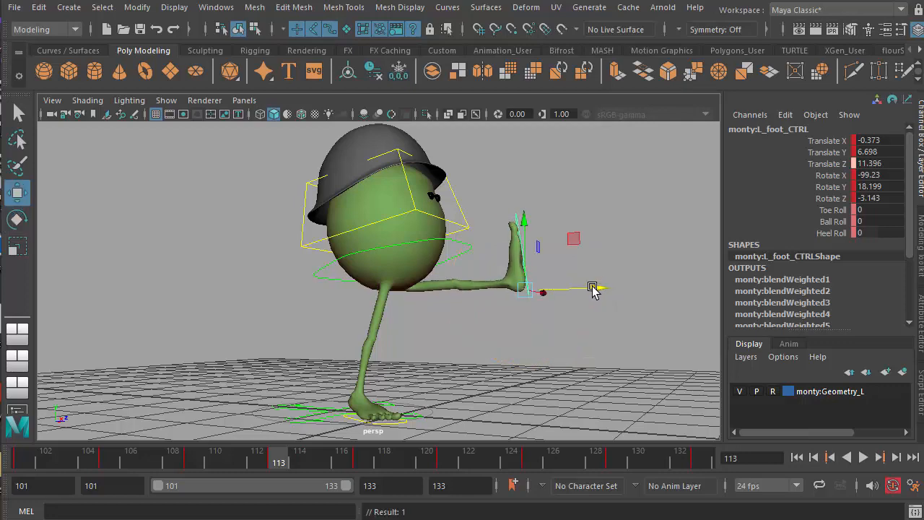
# At frame 115, extend and lift the left foot to about Translate Y 4.39, Translate Z 11.07 and Rotate X -78.4.
pyautogui.hotkey('alt', 'v')
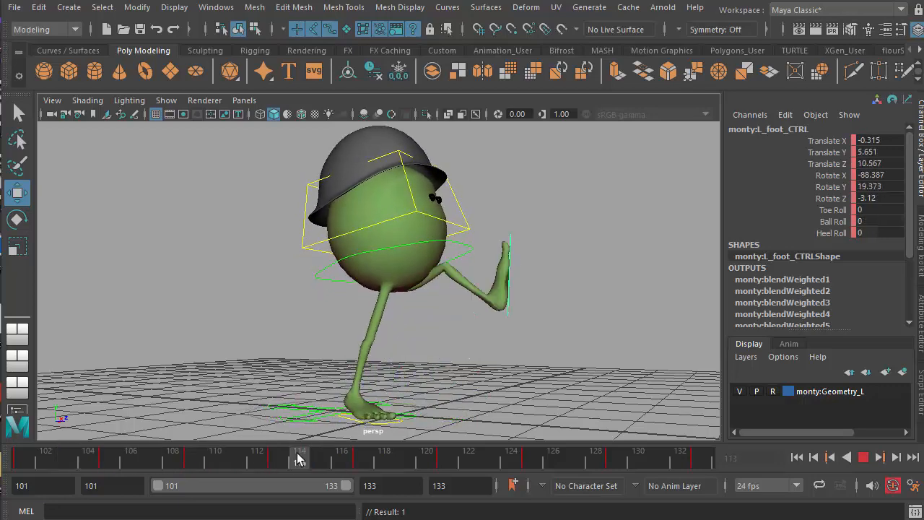
pyautogui.moveTo(306, 456); pyautogui.dragTo(313, 454)
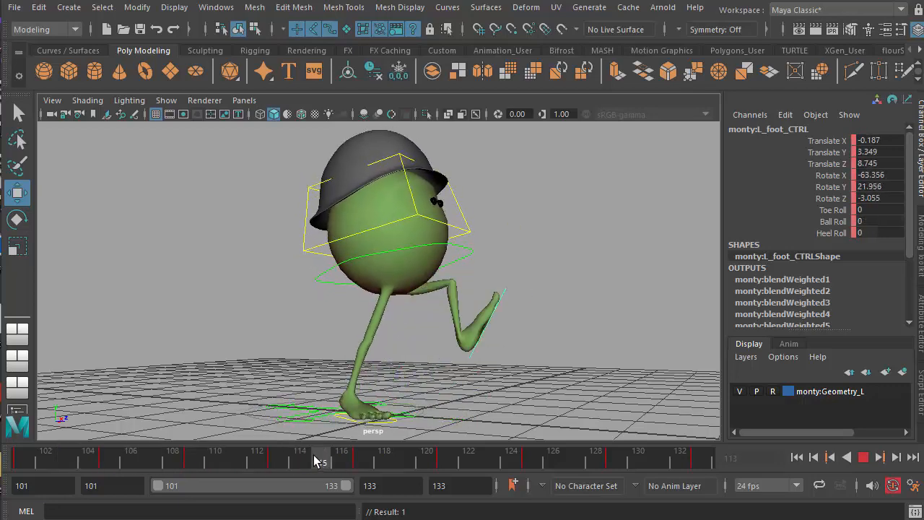
pyautogui.moveTo(534, 350); pyautogui.dragTo(582, 310)
pyautogui.press('e')
pyautogui.press('w')
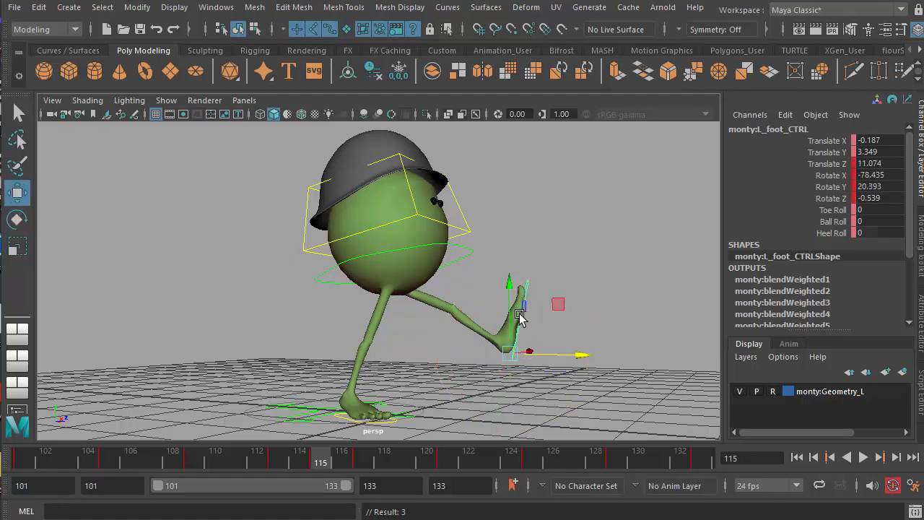
pyautogui.moveTo(511, 314); pyautogui.dragTo(511, 294)
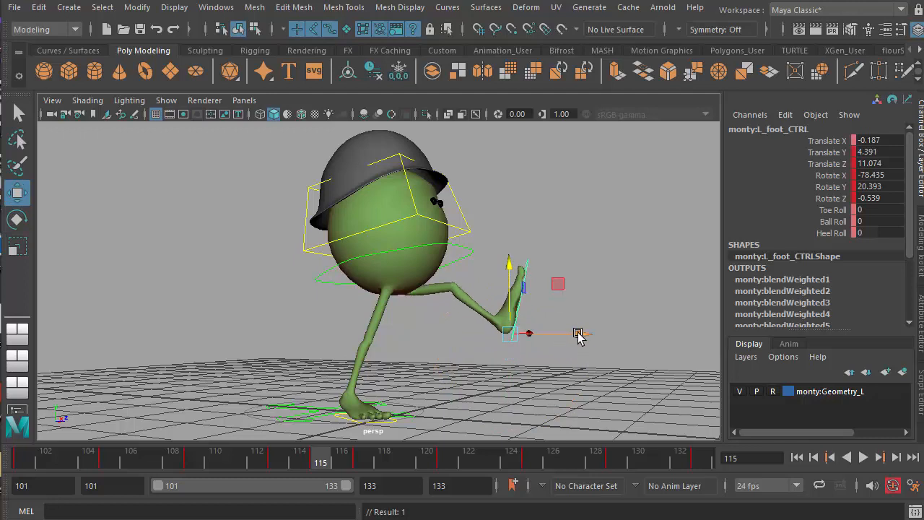
# Straighten the left leg further at frame 115, to about Translate Y 5.2, Translate Z 11.75 and Rotate X -86.2.
pyautogui.moveTo(577, 334); pyautogui.dragTo(585, 296)
pyautogui.press('e')
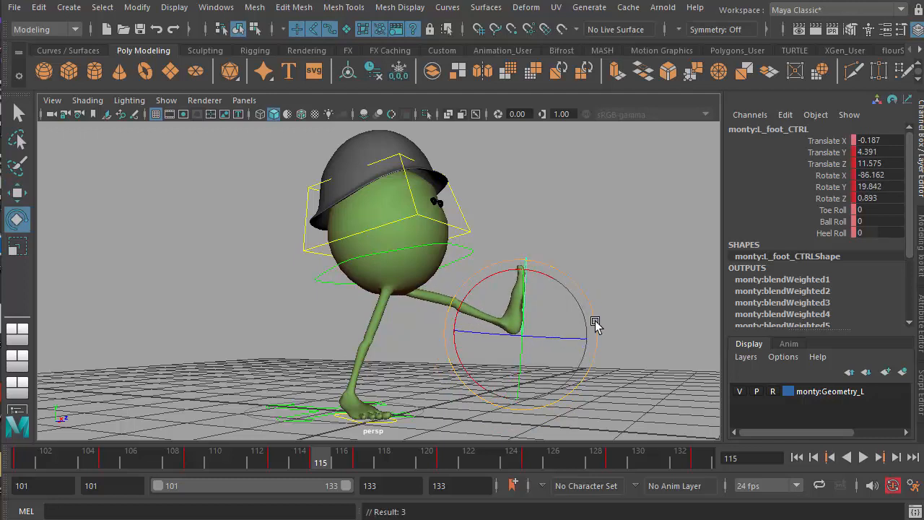
pyautogui.press('w')
pyautogui.moveTo(595, 333); pyautogui.dragTo(598, 333)
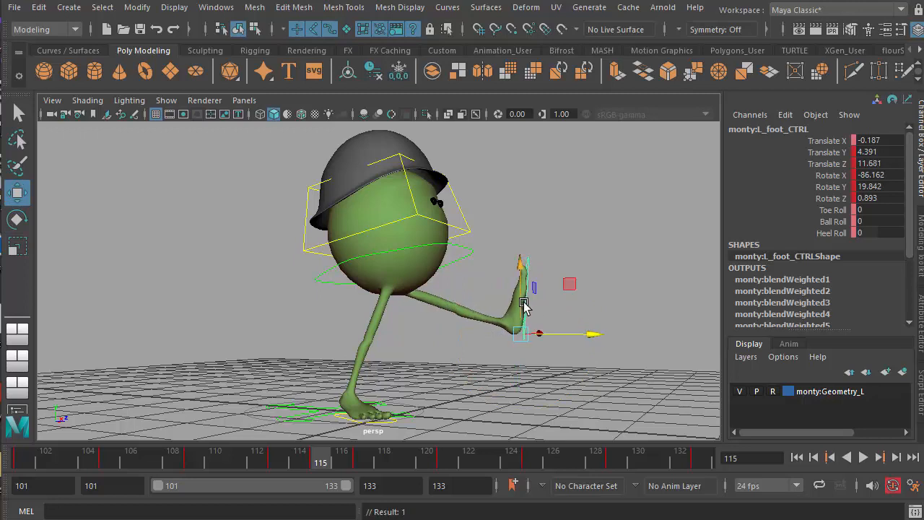
pyautogui.moveTo(523, 304); pyautogui.dragTo(522, 289)
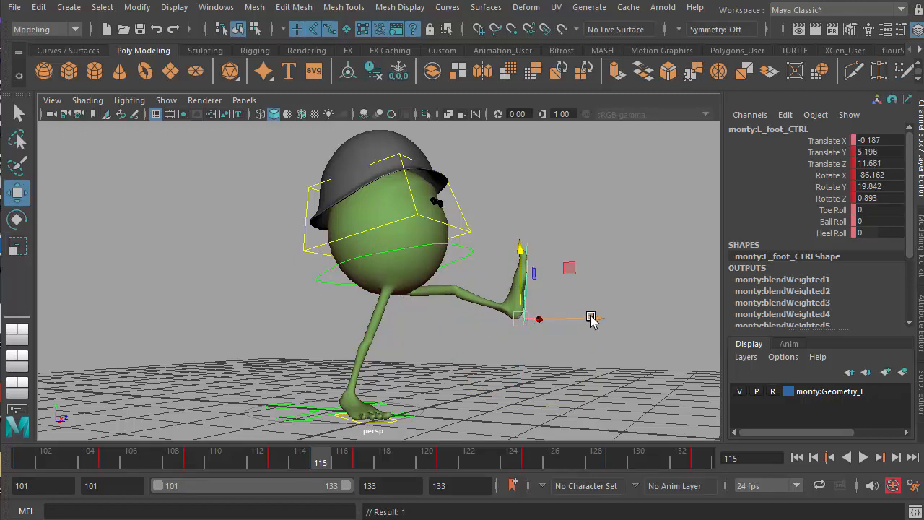
pyautogui.moveTo(590, 320); pyautogui.dragTo(591, 320)
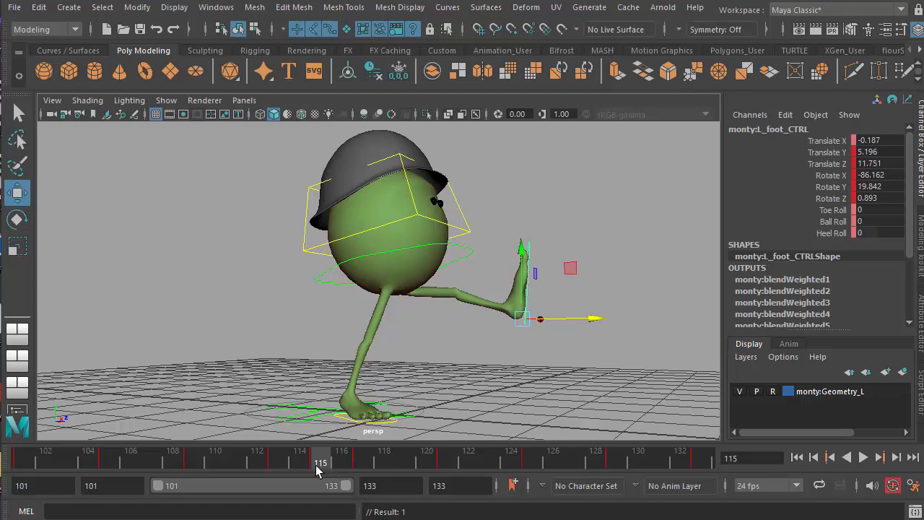
# Fine-tune the left foot at frame 115 to about Translate Y 5.35, Translate Z 11.82 and Rotate X -89.1.
pyautogui.moveTo(318, 469)
pyautogui.mouseDown()
pyautogui.moveTo(248, 470)
pyautogui.moveTo(312, 468)
pyautogui.mouseUp()
pyautogui.moveTo(523, 291); pyautogui.dragTo(523, 289)
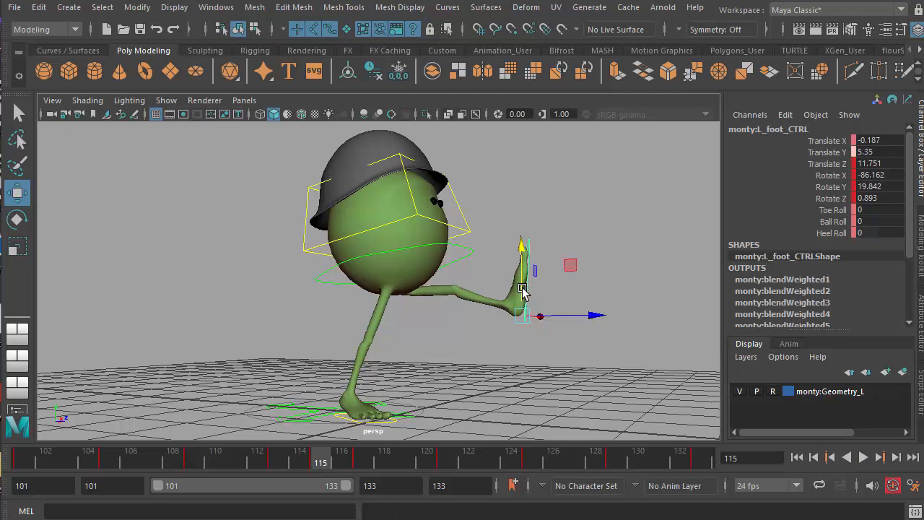
pyautogui.press('e')
pyautogui.press('r')
pyautogui.press('e')
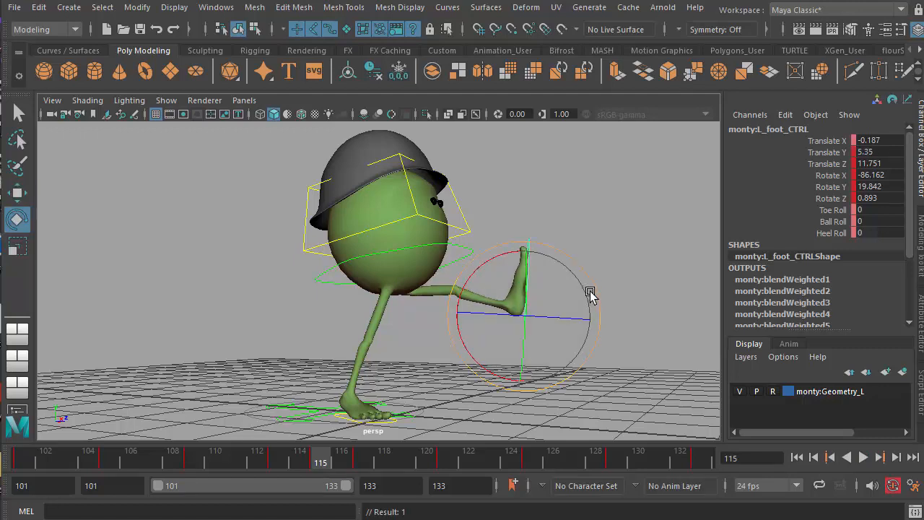
pyautogui.moveTo(594, 292); pyautogui.dragTo(597, 315)
pyautogui.press('w')
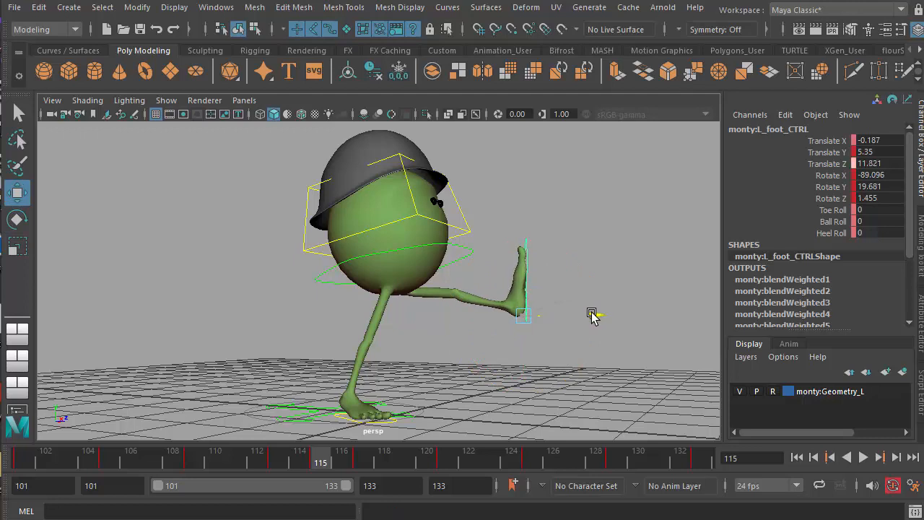
# At frame 116, extend the left foot forward and tilt its toes up, to about Translate Z 10.85 and Rotate X -78.4.
pyautogui.moveTo(321, 461); pyautogui.dragTo(341, 460)
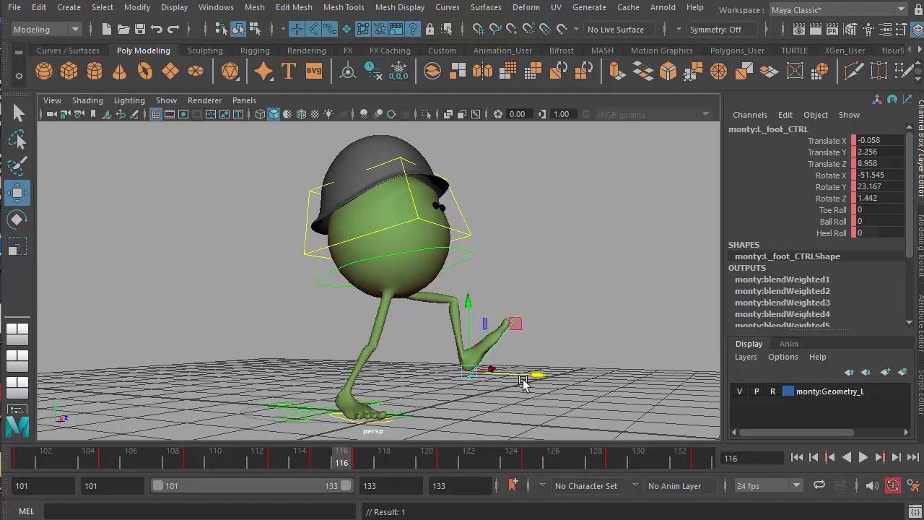
pyautogui.moveTo(540, 372); pyautogui.dragTo(559, 312)
pyautogui.press('e')
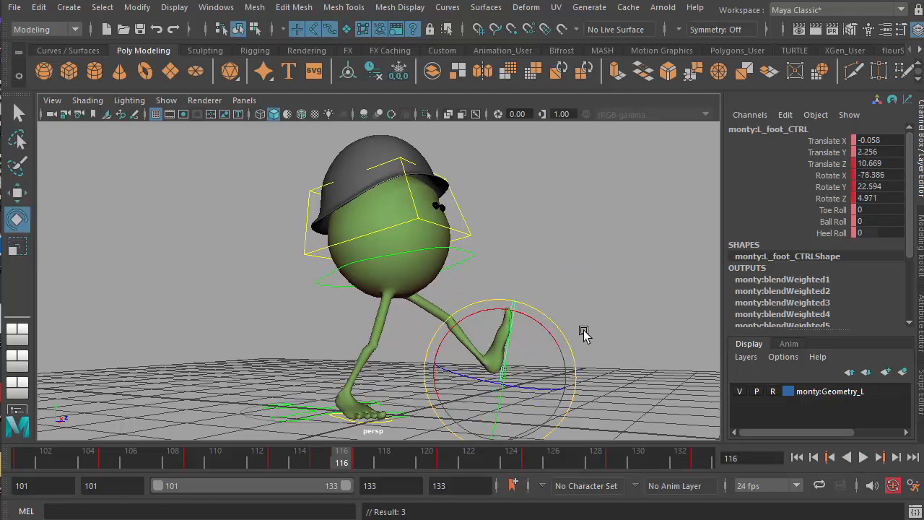
pyautogui.press('w')
pyautogui.moveTo(569, 375); pyautogui.dragTo(571, 375)
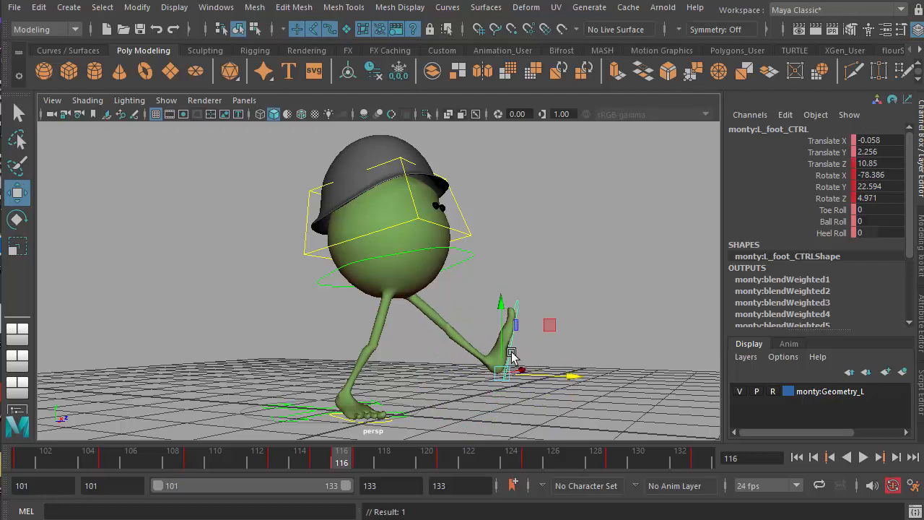
# Raise and straighten the left leg at frame 116, to about Translate Y 4.27, Translate Z 11.86 and Rotate X -87.
pyautogui.moveTo(511, 354); pyautogui.dragTo(511, 334)
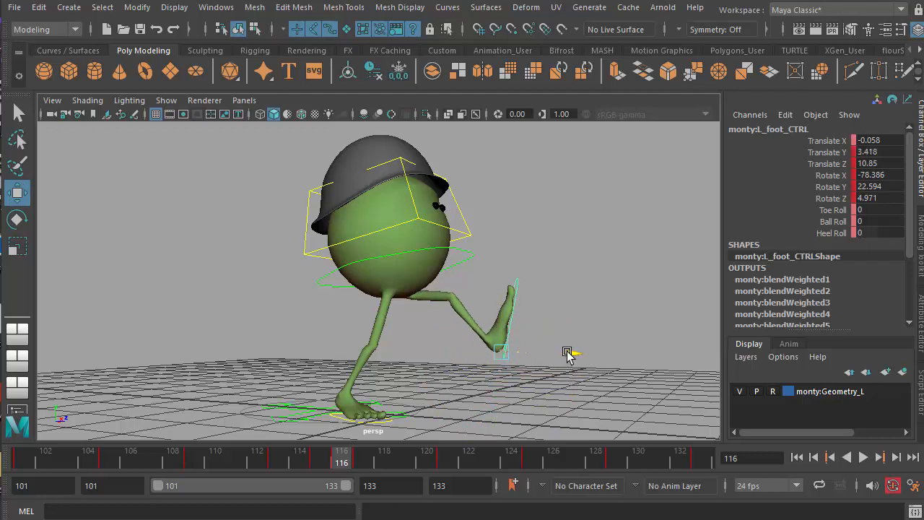
pyautogui.moveTo(567, 354); pyautogui.dragTo(580, 353)
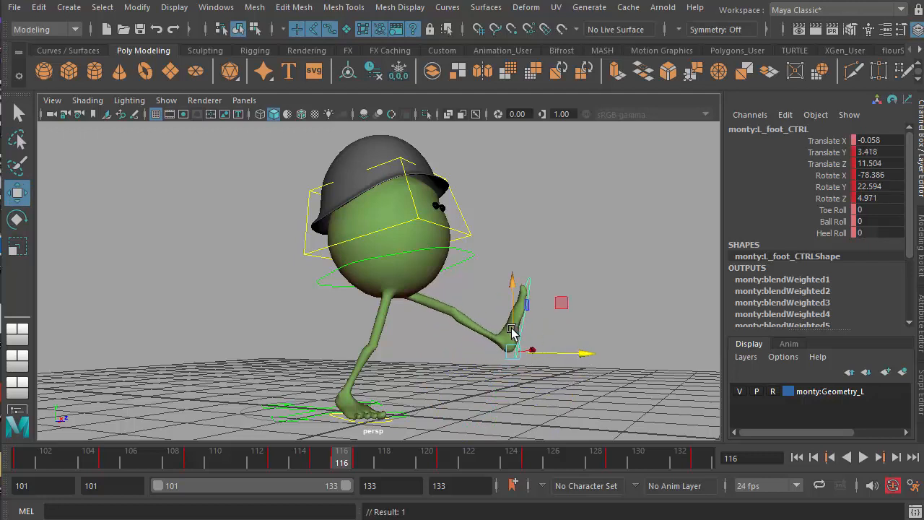
pyautogui.moveTo(511, 331); pyautogui.dragTo(513, 316)
pyautogui.moveTo(584, 337); pyautogui.dragTo(602, 326)
pyautogui.press('e')
pyautogui.press('w')
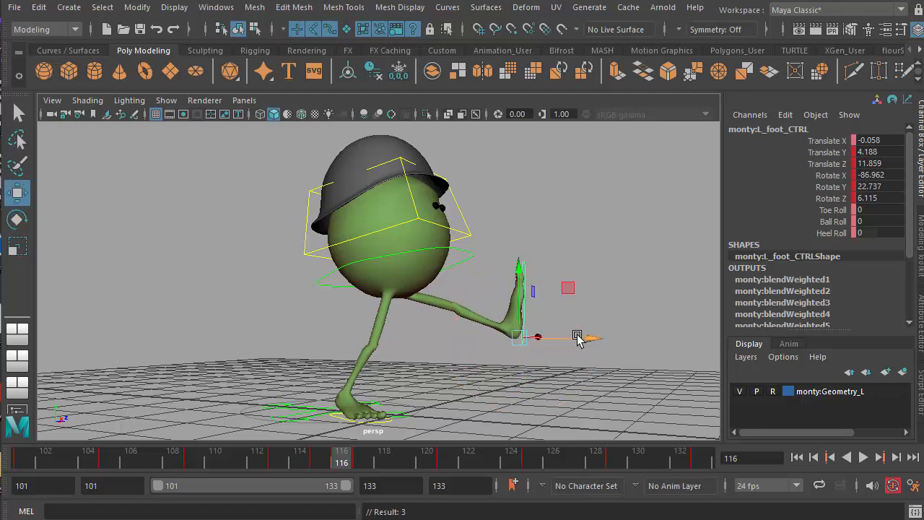
pyautogui.moveTo(519, 305); pyautogui.dragTo(518, 302)
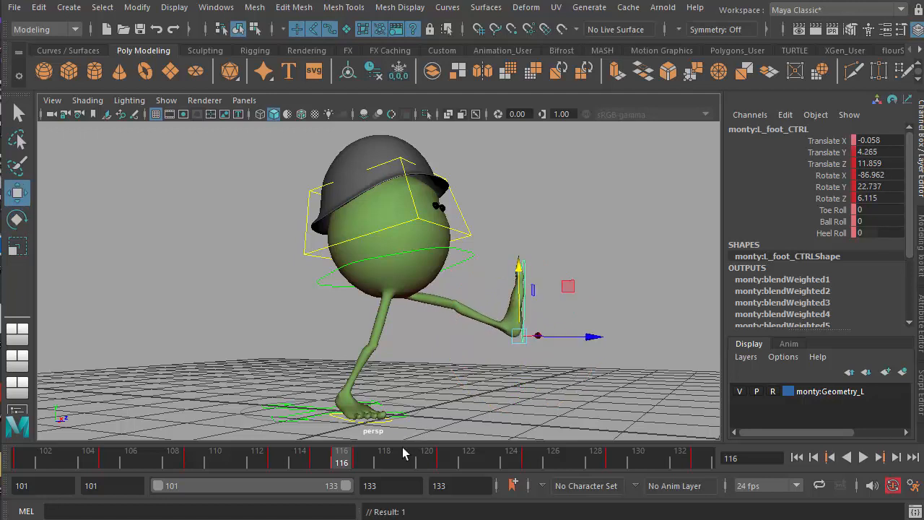
# Play back the march and, at frame 111, extend the left foot to about Translate Y 3.75, Translate Z 9.99 and Rotate X -71.5.
pyautogui.moveTo(345, 468); pyautogui.dragTo(173, 468)
pyautogui.click(863, 458)
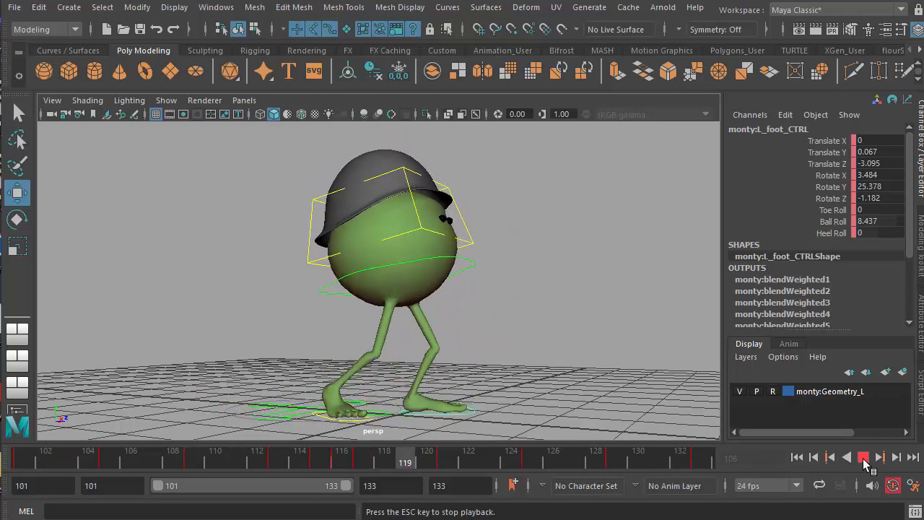
pyautogui.click(863, 459)
pyautogui.click(317, 456)
pyautogui.moveTo(317, 459)
pyautogui.mouseDown()
pyautogui.moveTo(192, 464)
pyautogui.moveTo(233, 464)
pyautogui.mouseUp()
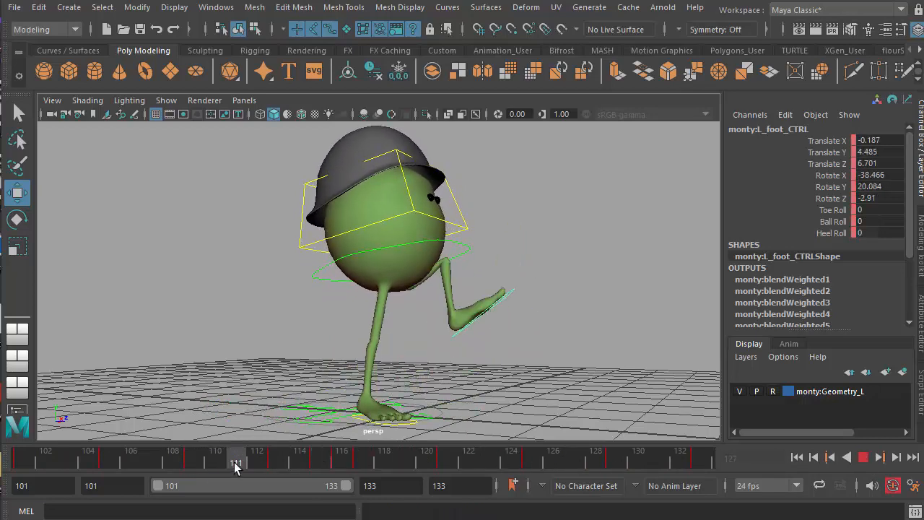
pyautogui.moveTo(534, 332); pyautogui.dragTo(583, 336)
pyautogui.press('r')
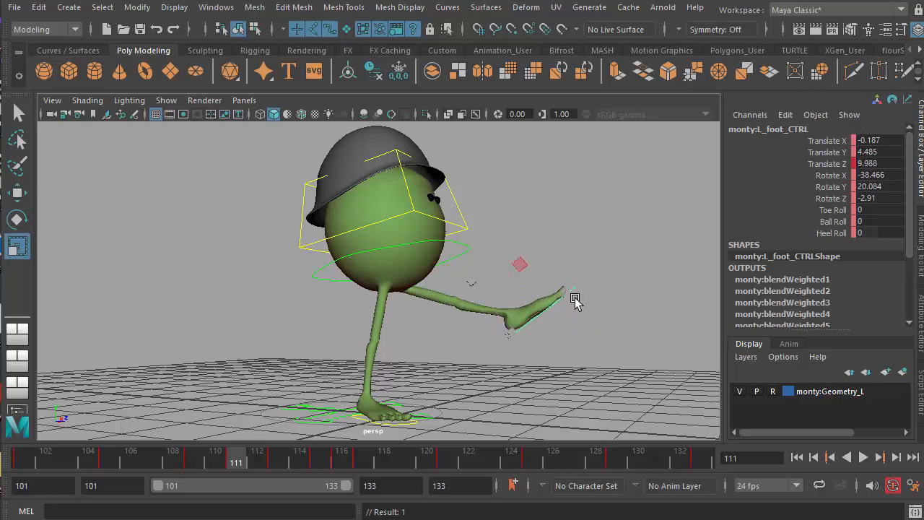
pyautogui.press('e')
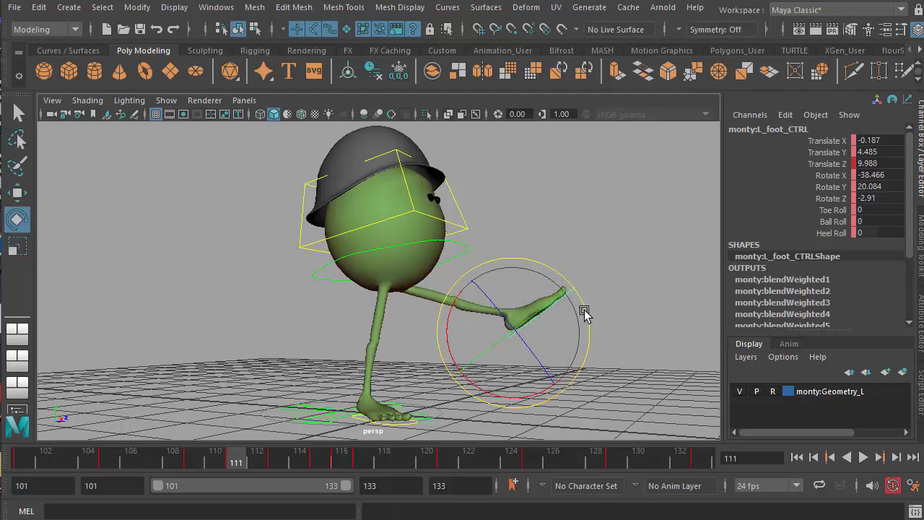
pyautogui.moveTo(584, 313); pyautogui.dragTo(568, 278)
pyautogui.press('w')
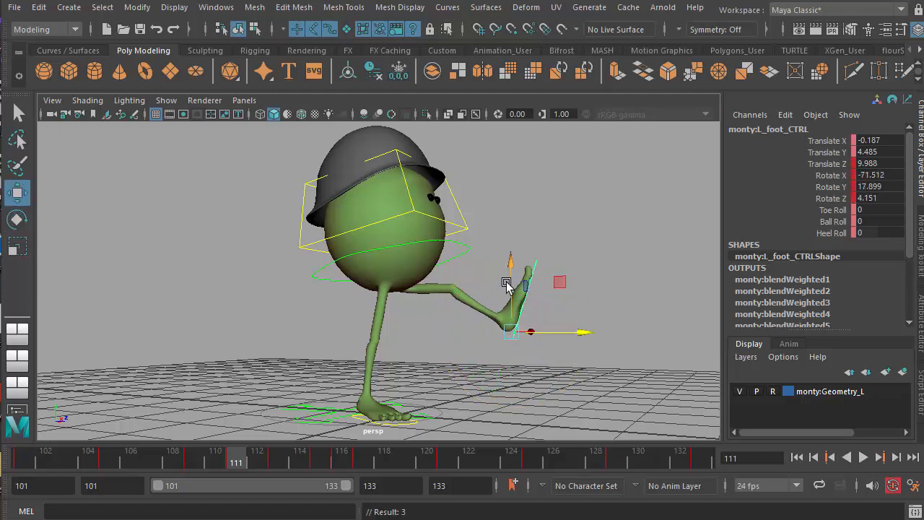
pyautogui.moveTo(508, 282); pyautogui.dragTo(503, 312)
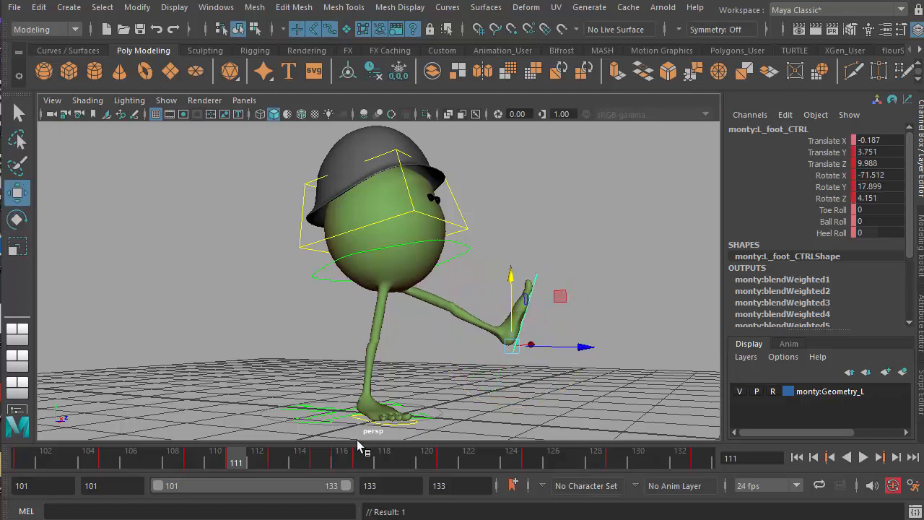
# At frame 110, lower and extend the left foot to about Translate Y 0.87, Translate Z 6.98 and Rotate X -51.2.
pyautogui.moveTo(223, 468)
pyautogui.mouseDown()
pyautogui.moveTo(175, 462)
pyautogui.moveTo(215, 462)
pyautogui.mouseUp()
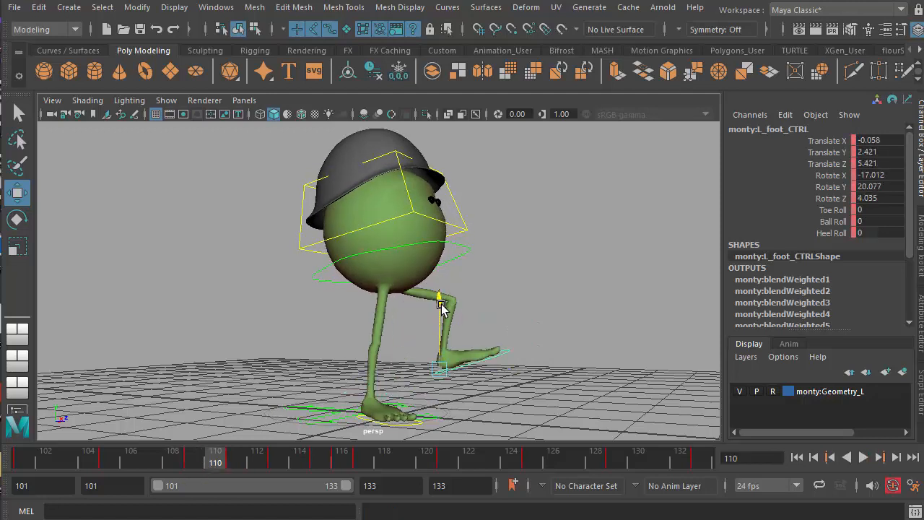
pyautogui.moveTo(443, 302); pyautogui.dragTo(440, 330)
pyautogui.moveTo(502, 397); pyautogui.dragTo(516, 396)
pyautogui.press('e')
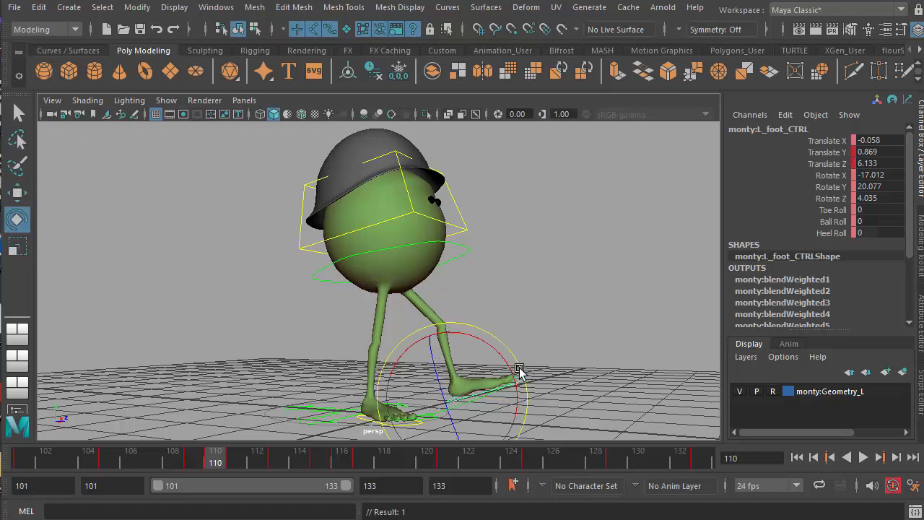
pyautogui.moveTo(508, 367)
pyautogui.mouseDown()
pyautogui.moveTo(495, 326)
pyautogui.moveTo(519, 354)
pyautogui.mouseUp()
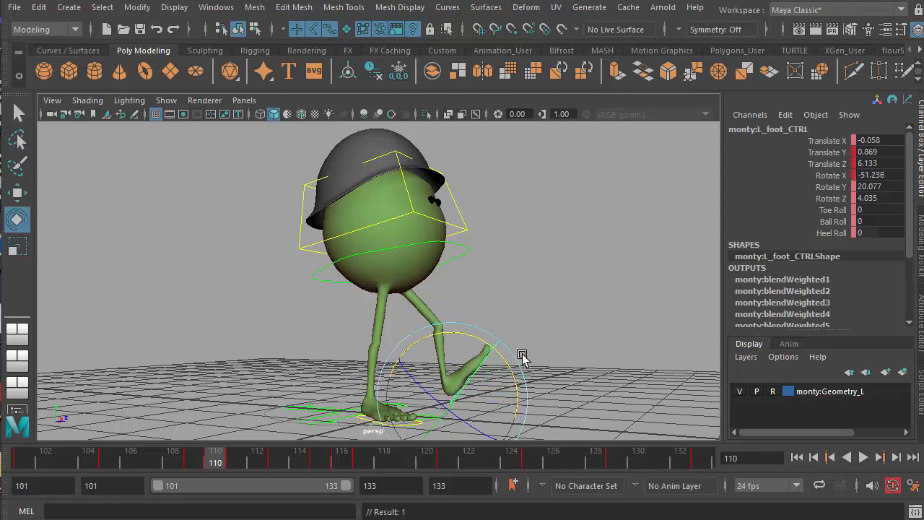
pyautogui.press('w')
pyautogui.moveTo(524, 401); pyautogui.dragTo(539, 402)
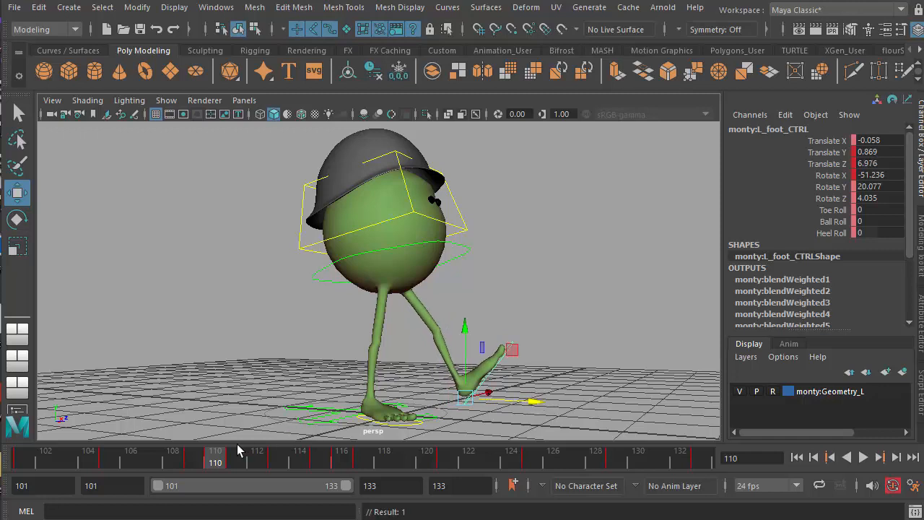
# Play back the march and examine the leg motion from the front and side.
pyautogui.moveTo(203, 465); pyautogui.dragTo(109, 462)
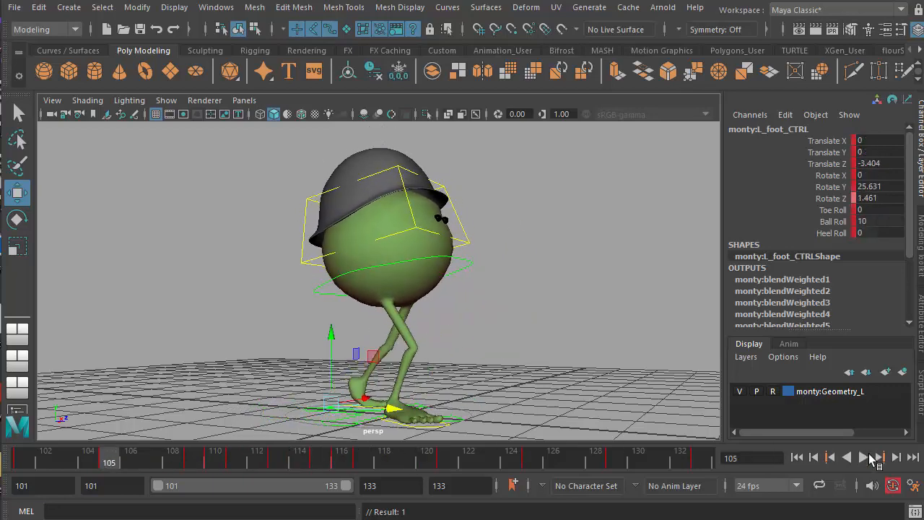
pyautogui.click(864, 457)
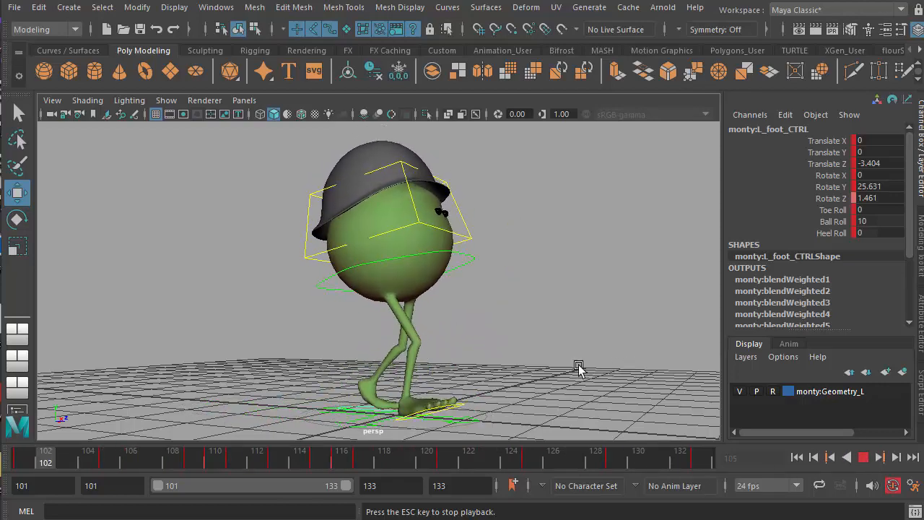
pyautogui.keyDown('alt'); pyautogui.moveTo(577, 366); pyautogui.dragTo(547, 369); pyautogui.keyUp('alt')
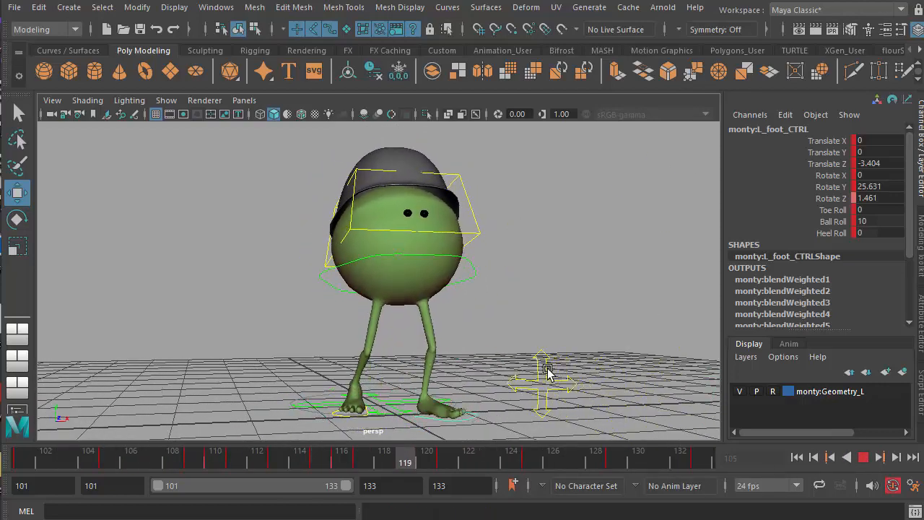
pyautogui.press('Escape')
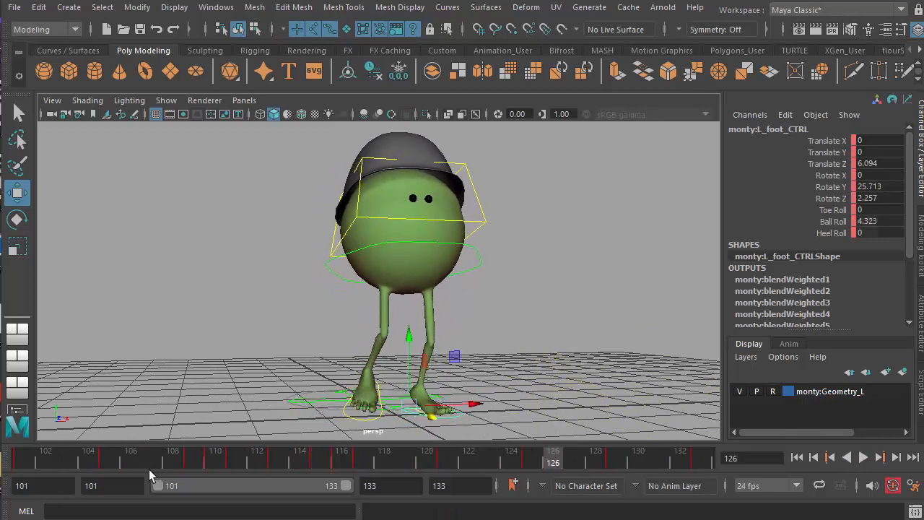
pyautogui.click(34, 466)
pyautogui.hotkey('alt', 'v')
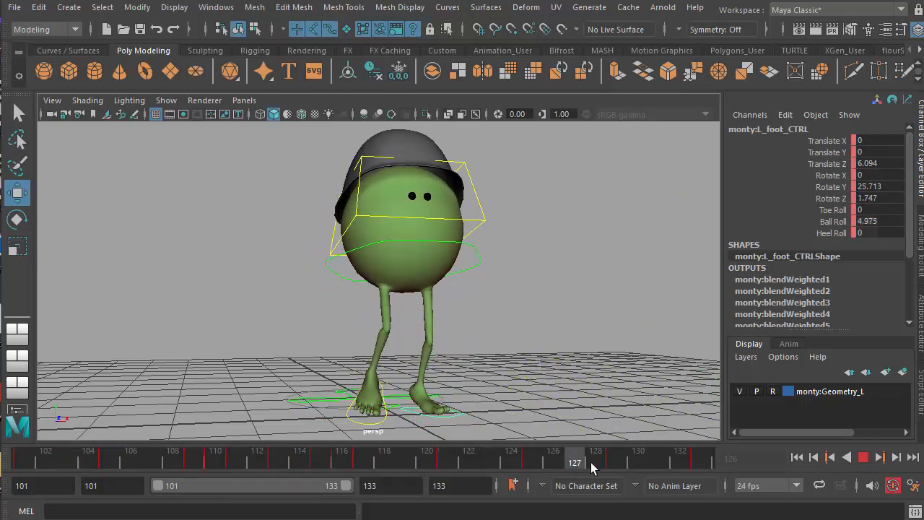
pyautogui.hotkey('alt', 'v')
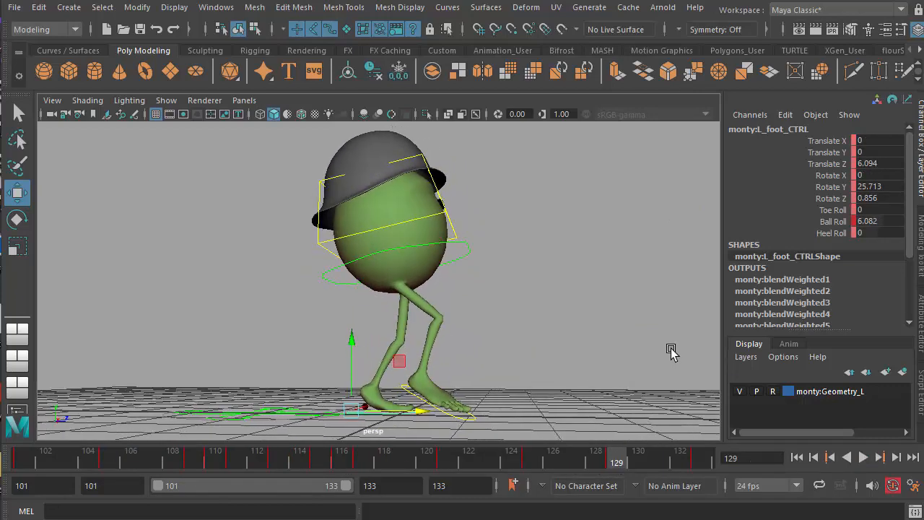
# At frame 129, kick the right foot up and forward to about Translate Y 4.19, Translate Z 15.64 and Rotate X -69.3.
pyautogui.click(479, 408)
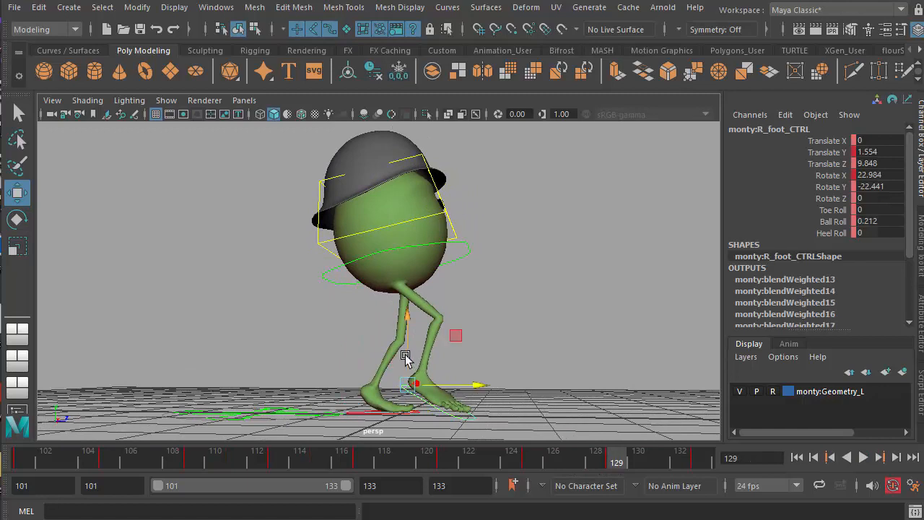
pyautogui.moveTo(405, 358); pyautogui.dragTo(404, 308)
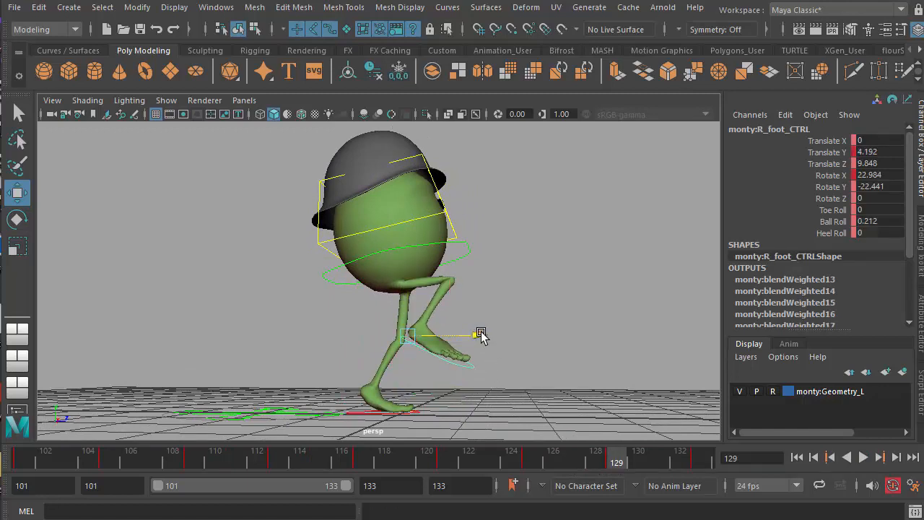
pyautogui.moveTo(480, 334); pyautogui.dragTo(560, 305)
pyautogui.press('r')
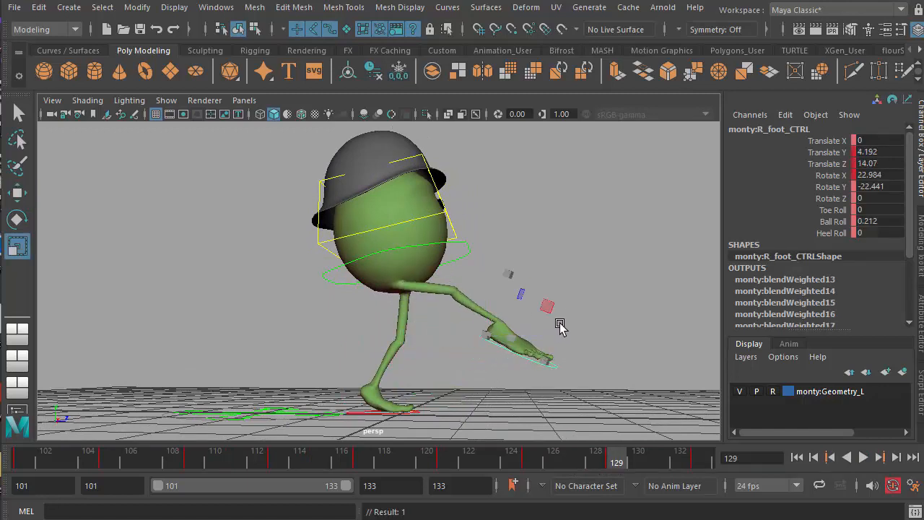
pyautogui.press('e')
pyautogui.moveTo(532, 279); pyautogui.dragTo(470, 212)
pyautogui.press('w')
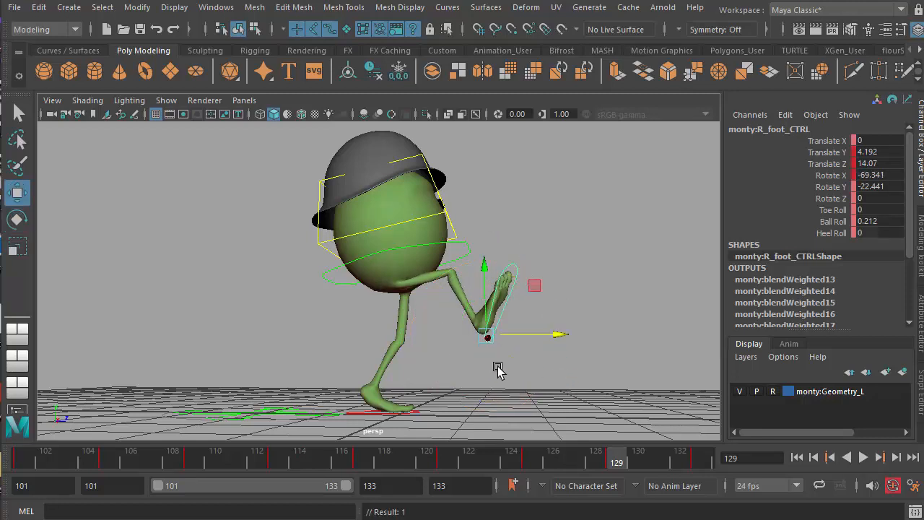
pyautogui.moveTo(560, 336); pyautogui.dragTo(590, 328)
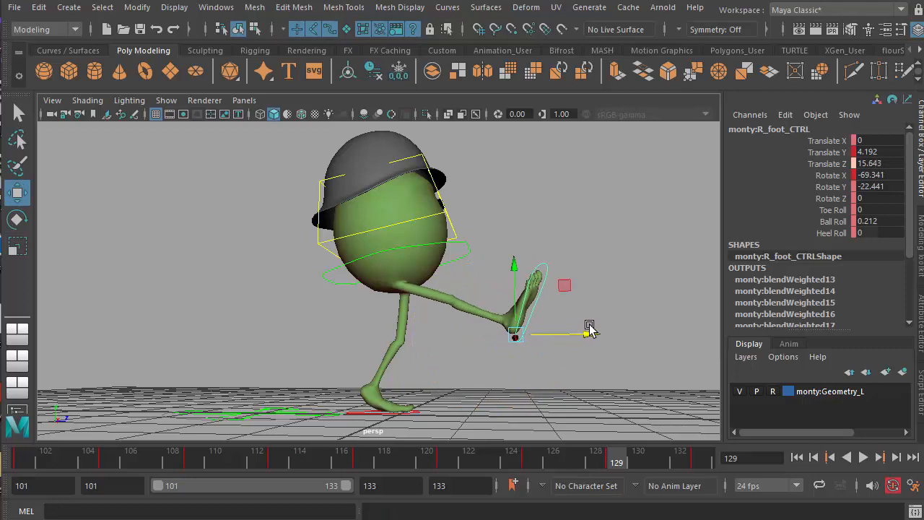
# Lift and straighten the right leg further at frame 129, to about Translate Y 6.26, Translate Z 16.19 and Rotate X -96.3.
pyautogui.moveTo(516, 301); pyautogui.dragTo(515, 269)
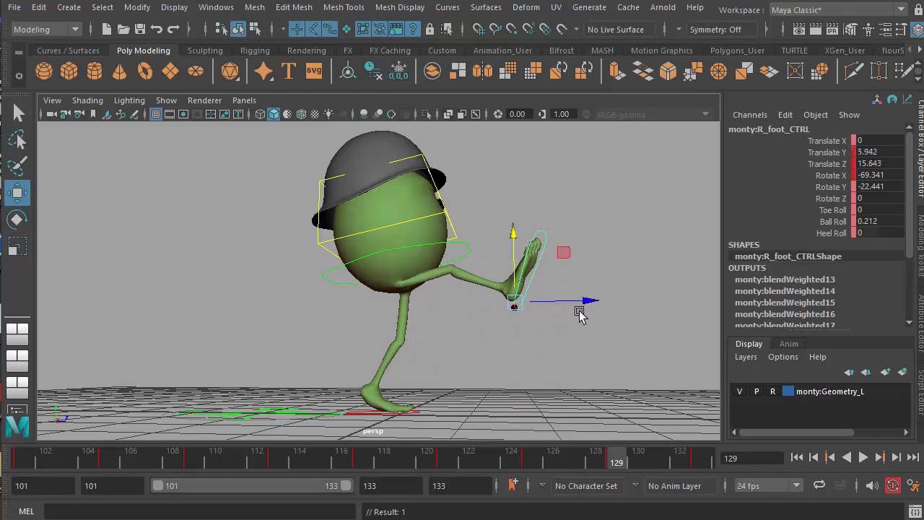
pyautogui.moveTo(583, 302); pyautogui.dragTo(583, 267)
pyautogui.press('e')
pyautogui.press('w')
pyautogui.moveTo(590, 302); pyautogui.dragTo(593, 303)
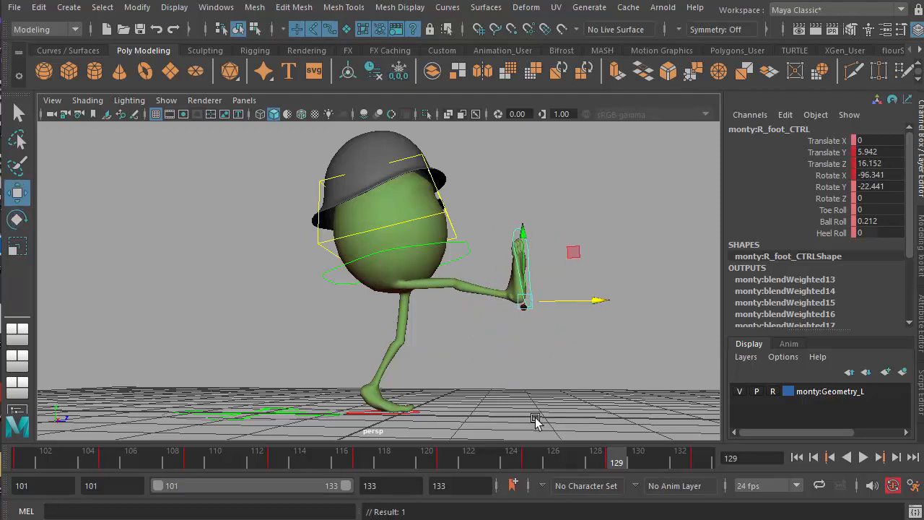
pyautogui.click(273, 458)
pyautogui.click(612, 460)
pyautogui.moveTo(521, 238); pyautogui.dragTo(525, 232)
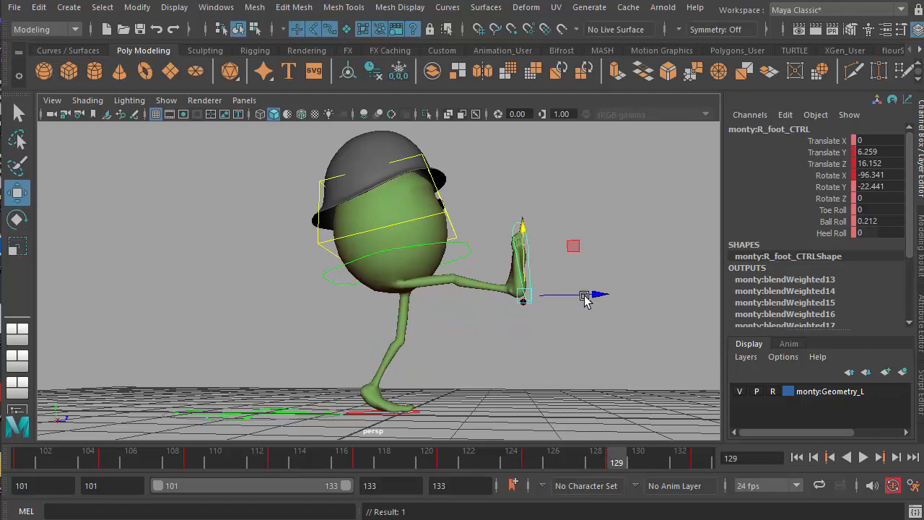
pyautogui.moveTo(592, 292); pyautogui.dragTo(592, 294)
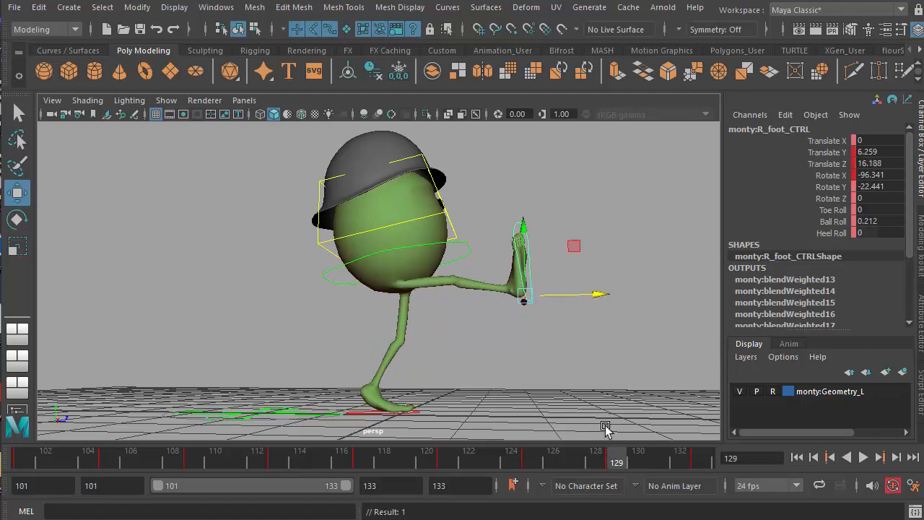
# At frame 131, raise the right foot to about Translate Y 5.27, rotate it to about Rotate X -88.5, and extend it forward to straighten the leg.
pyautogui.moveTo(619, 461); pyautogui.dragTo(656, 461)
pyautogui.moveTo(540, 352); pyautogui.dragTo(589, 354)
pyautogui.moveTo(513, 315); pyautogui.dragTo(510, 270)
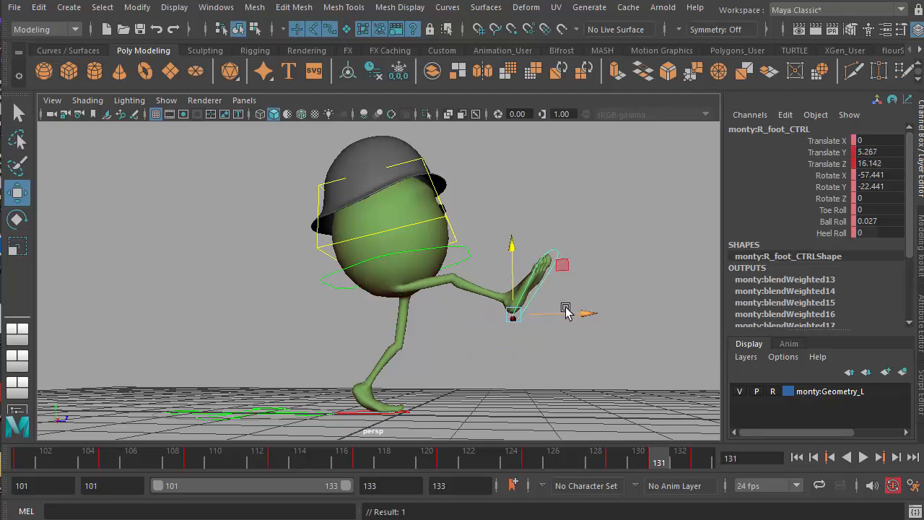
pyautogui.moveTo(577, 311); pyautogui.dragTo(571, 279)
pyautogui.press('e')
pyautogui.press('w')
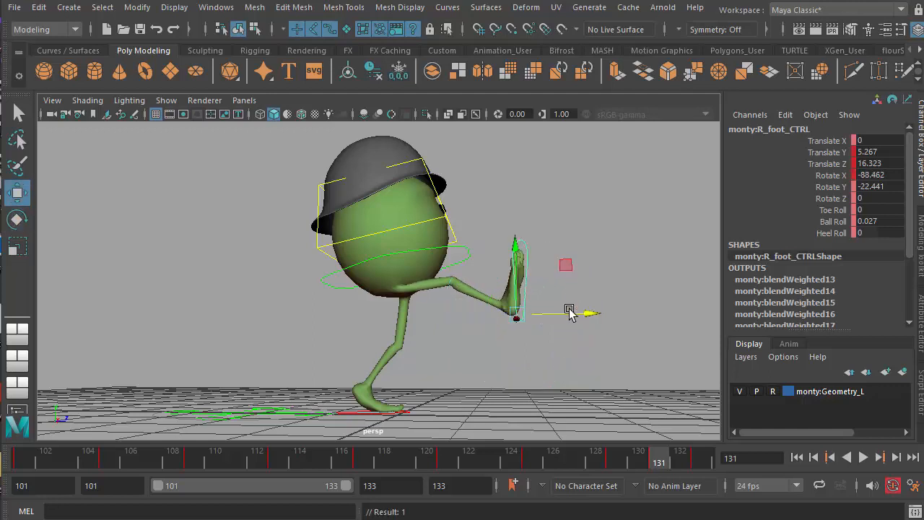
pyautogui.moveTo(583, 315); pyautogui.dragTo(590, 316)
pyautogui.hotkey('alt', 'v')
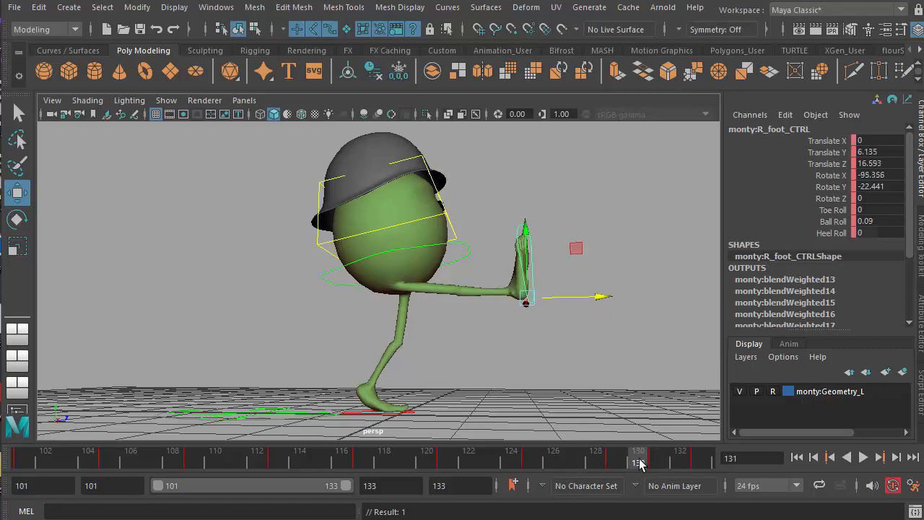
# At frame 132, straighten the right leg forward, with its foot at about Translate Y 3.65, Translate Z 16.46 and Rotate X -78.9.
pyautogui.click(672, 462)
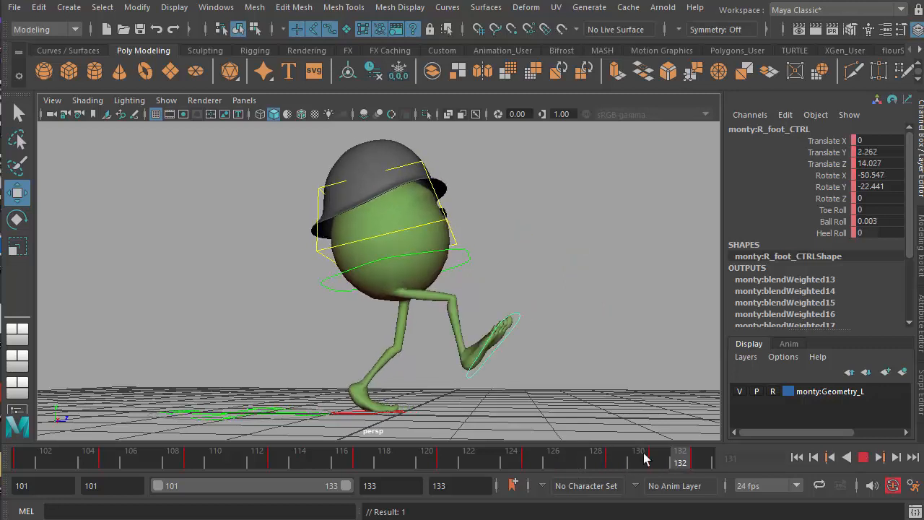
pyautogui.moveTo(541, 370); pyautogui.dragTo(567, 370)
pyautogui.press('e')
pyautogui.press('r')
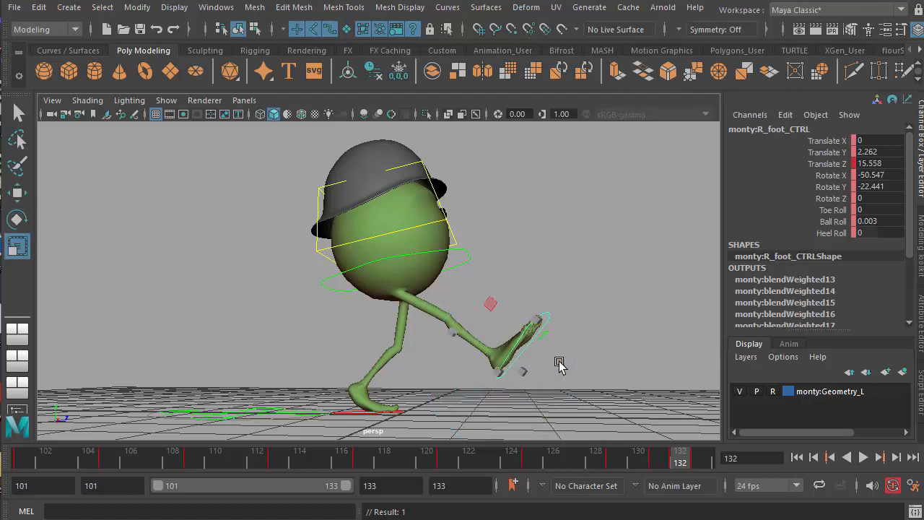
pyautogui.press('e')
pyautogui.moveTo(560, 345); pyautogui.dragTo(561, 329)
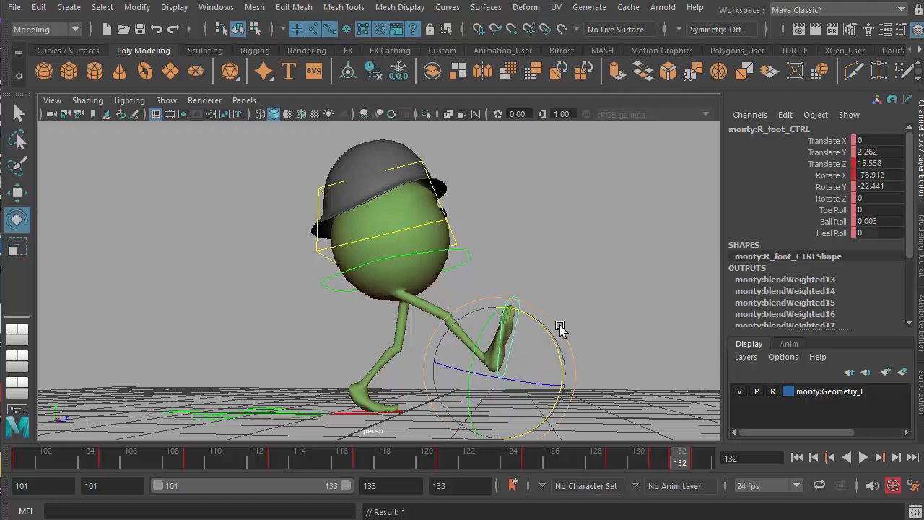
pyautogui.press('w')
pyautogui.moveTo(496, 330); pyautogui.dragTo(496, 306)
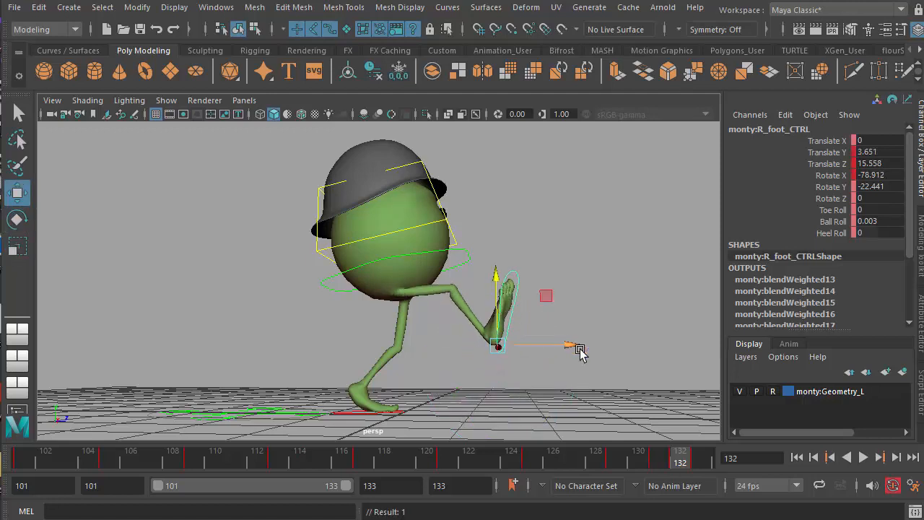
pyautogui.moveTo(573, 344); pyautogui.dragTo(590, 343)
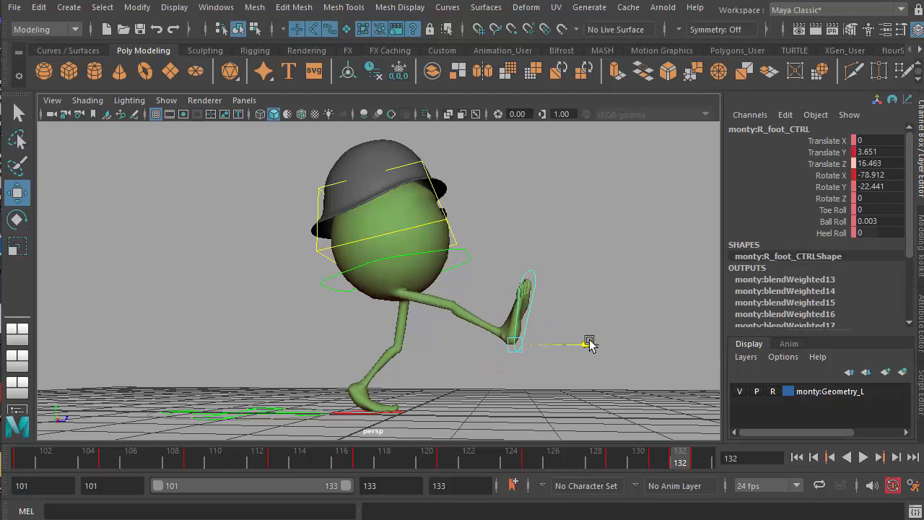
# Scrub back to frame 116 and play the march to check both leg kicks.
pyautogui.click(654, 454)
pyautogui.moveTo(655, 454)
pyautogui.mouseDown()
pyautogui.moveTo(706, 453)
pyautogui.moveTo(532, 465)
pyautogui.moveTo(342, 462)
pyautogui.mouseUp()
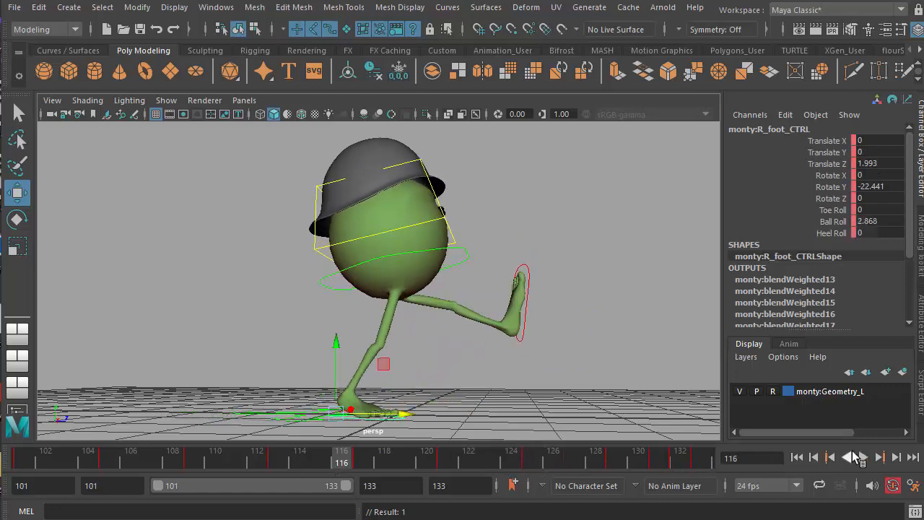
pyautogui.click(860, 457)
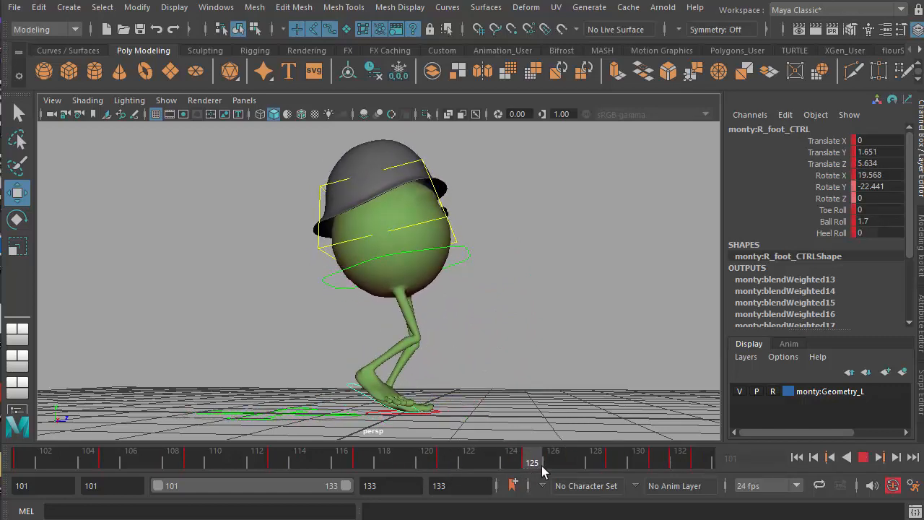
# At frame 127, extend the right foot forward to about Translate Y 3.06, Translate Z 14.59 and Rotate X -74.2.
pyautogui.click(564, 466)
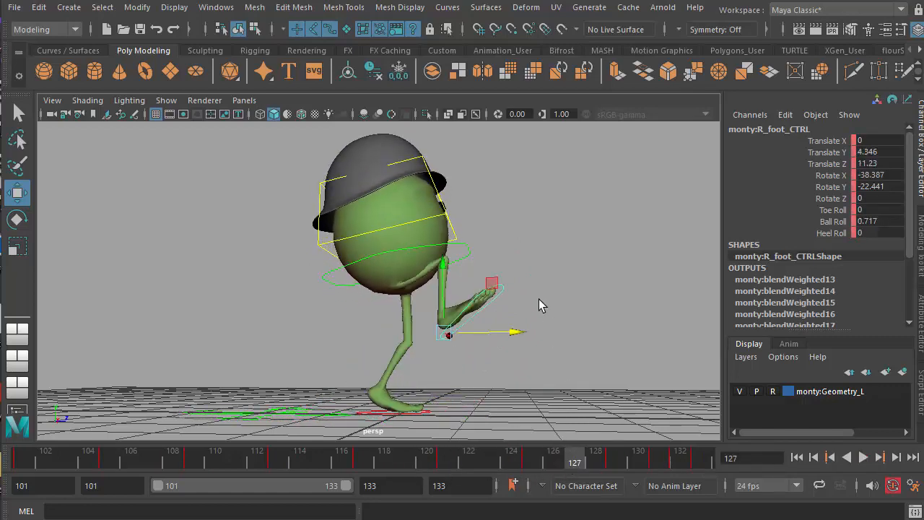
pyautogui.moveTo(517, 334); pyautogui.dragTo(525, 353)
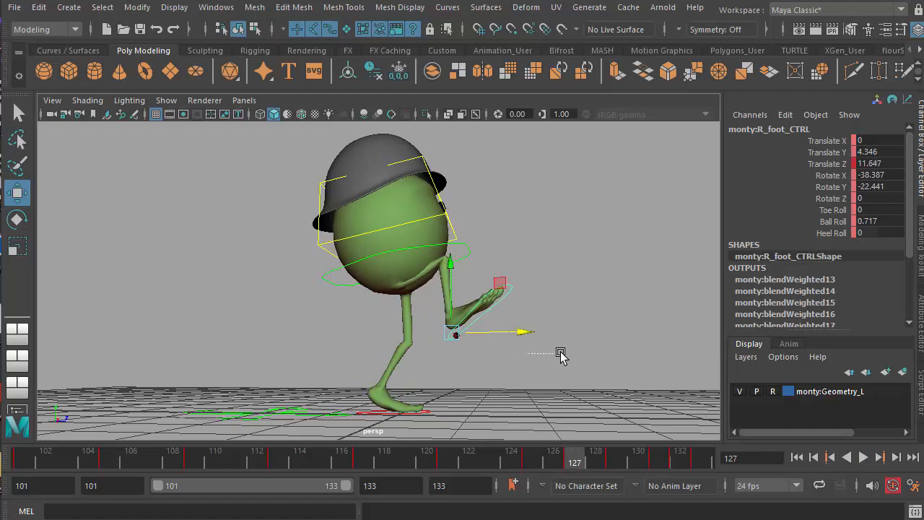
pyautogui.click(530, 338)
pyautogui.click(478, 337)
pyautogui.moveTo(519, 330); pyautogui.dragTo(580, 330)
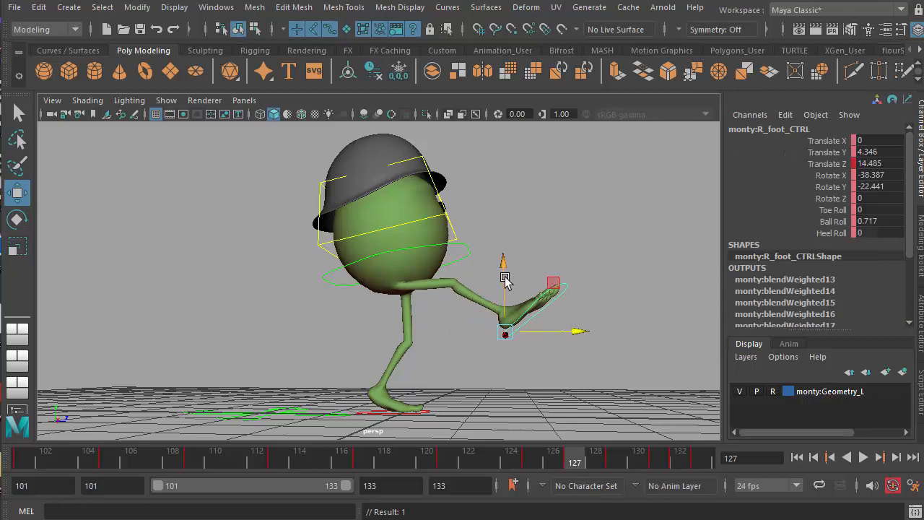
pyautogui.moveTo(504, 280); pyautogui.dragTo(505, 303)
pyautogui.press('e')
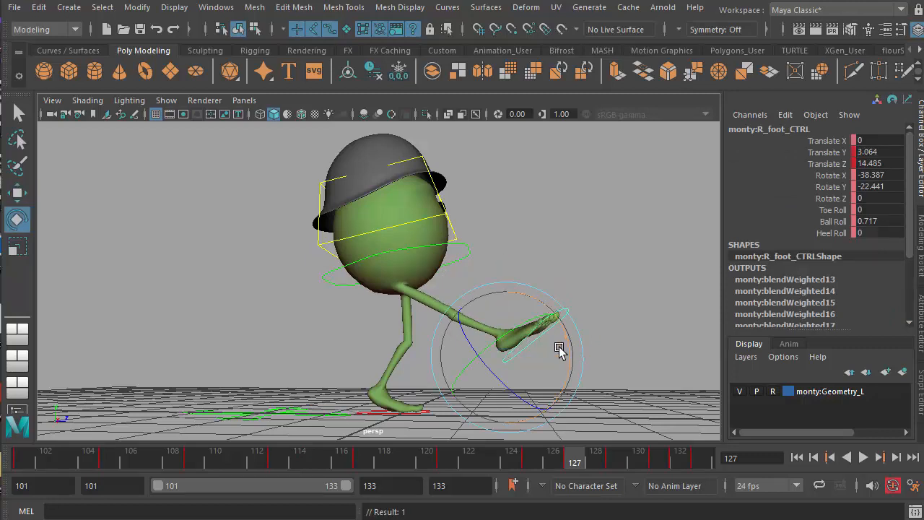
pyautogui.moveTo(568, 346); pyautogui.dragTo(563, 307)
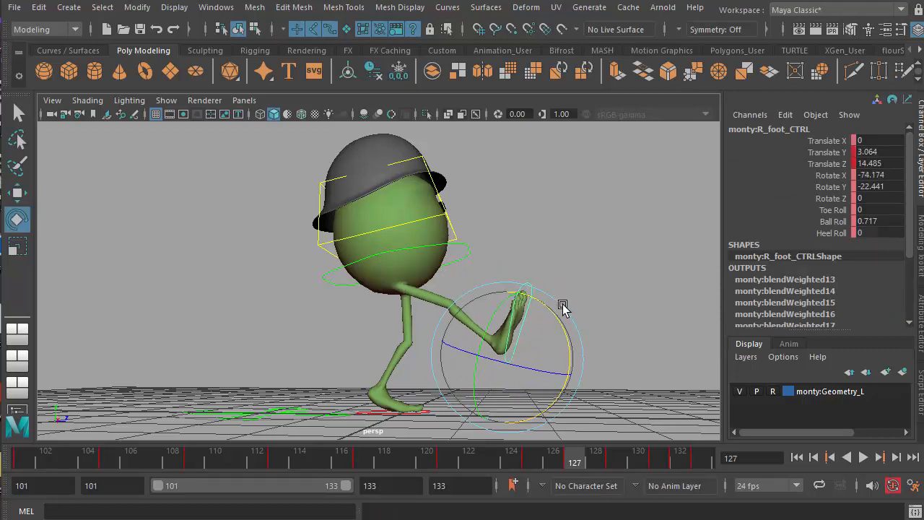
pyautogui.press('w')
pyautogui.moveTo(579, 354); pyautogui.dragTo(584, 356)
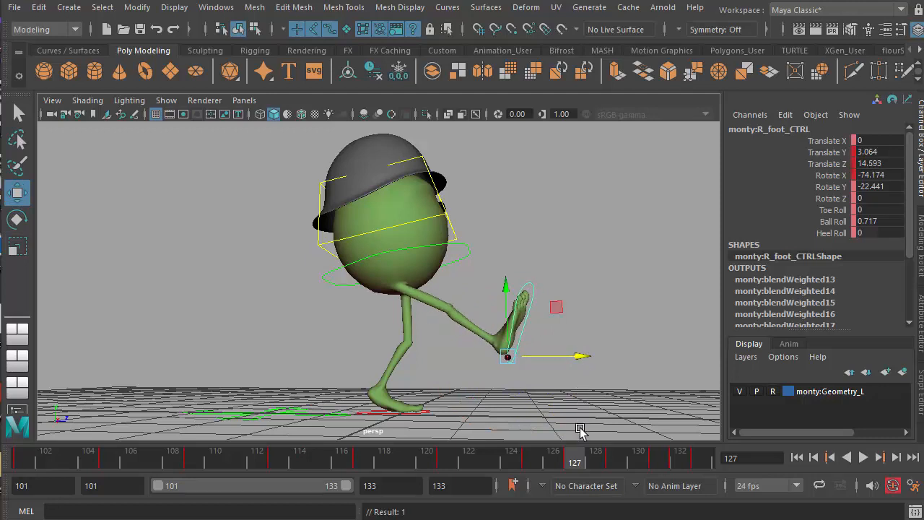
# At frame 126, lower the right foot and set a key on its control.
pyautogui.moveTo(573, 463); pyautogui.dragTo(546, 462)
pyautogui.moveTo(423, 302); pyautogui.dragTo(428, 346)
pyautogui.press('s')
# Scrub through the right leg's kick to frame 133 and play back the revised march.
pyautogui.click(540, 455)
pyautogui.moveTo(540, 460); pyautogui.dragTo(724, 458)
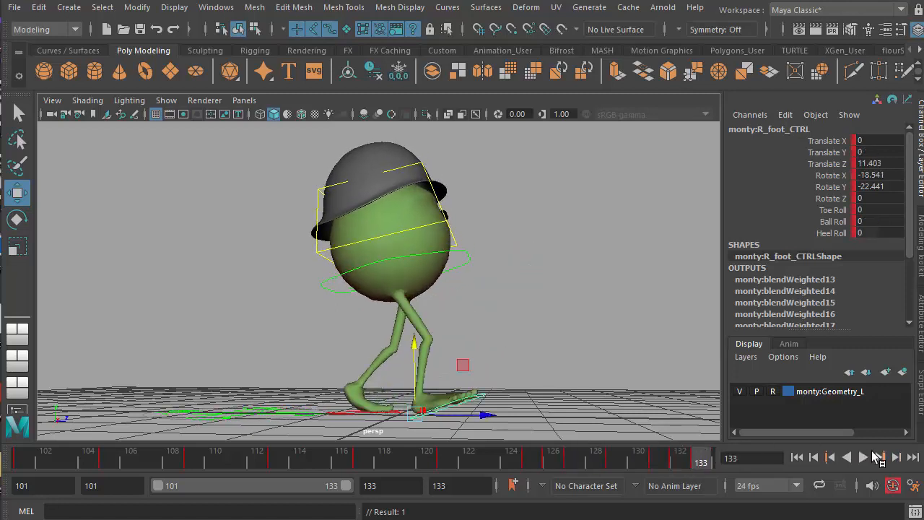
pyautogui.click(865, 457)
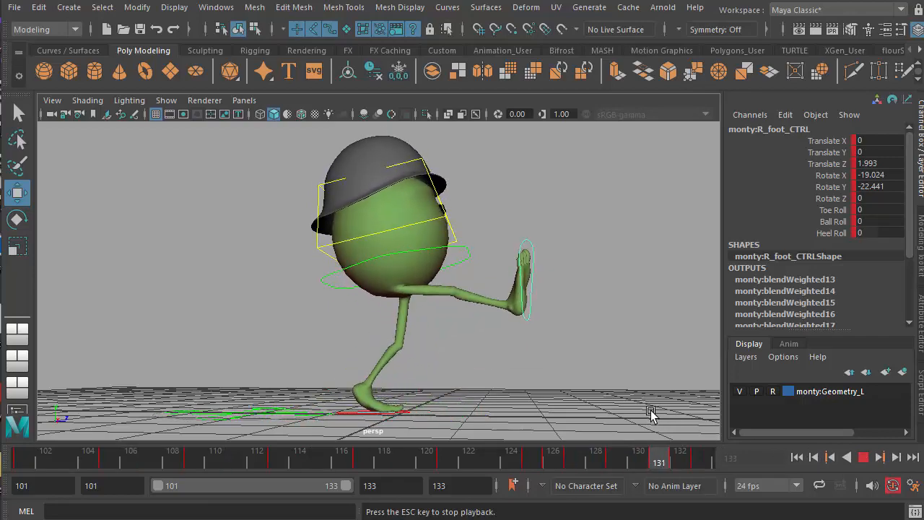